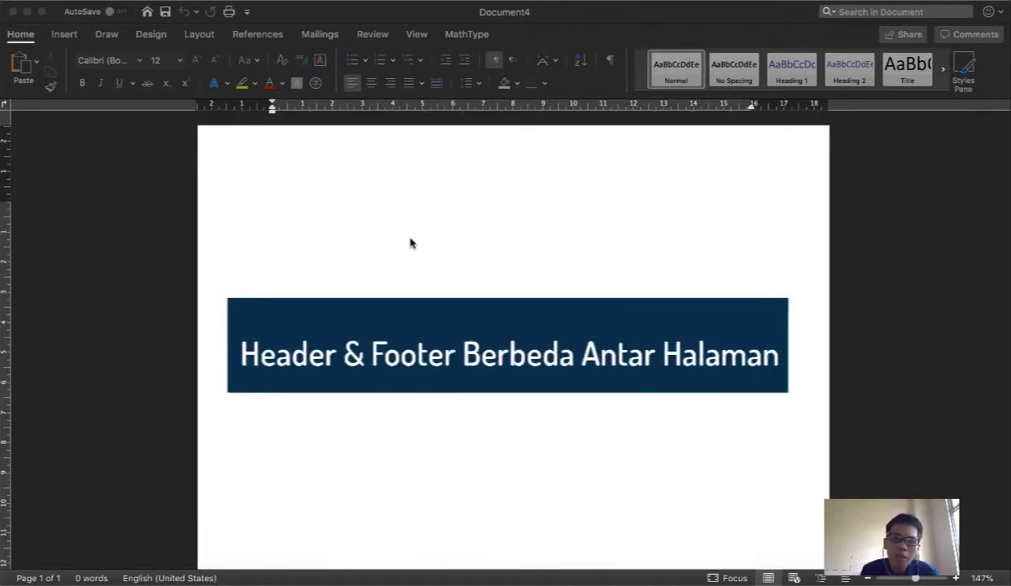
Insert a page break in the empty document to add a second blank page.
click(411, 237)
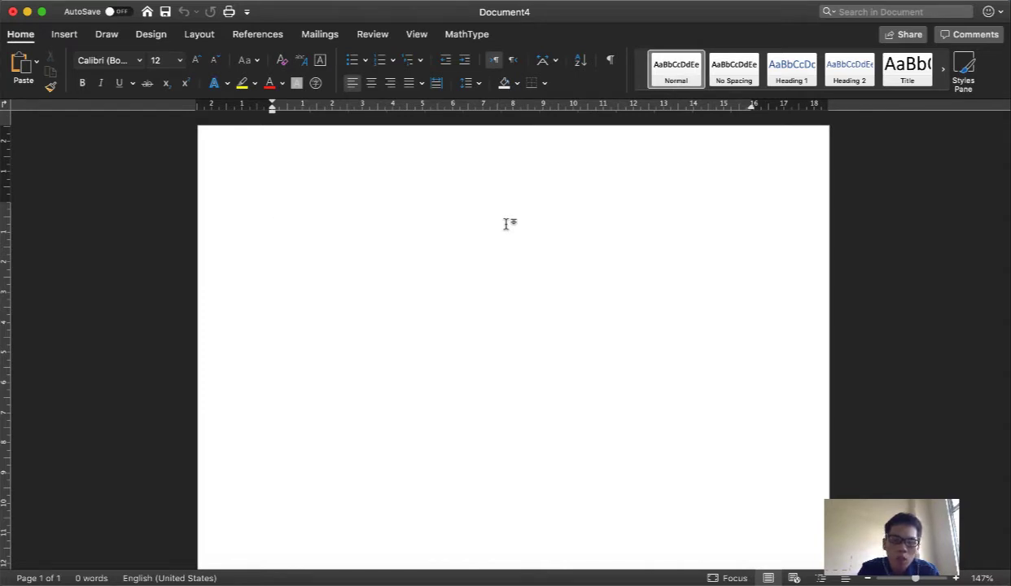
key(super+Return)
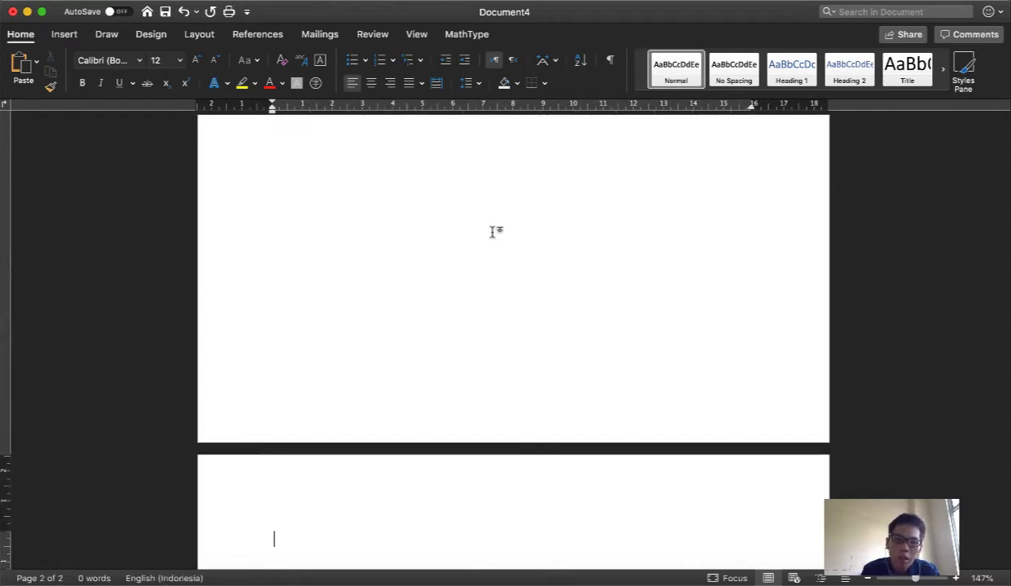
scroll(479, 440, down, 5)
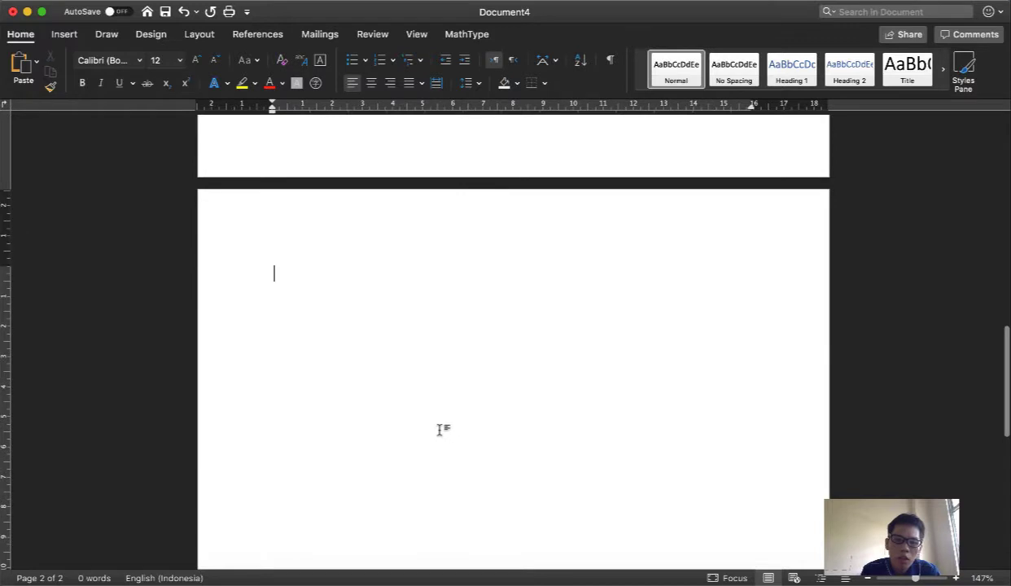
Look over the first and second blank pages and the boundary between them.
scroll(440, 429, up, 3)
scroll(440, 429, up, 3)
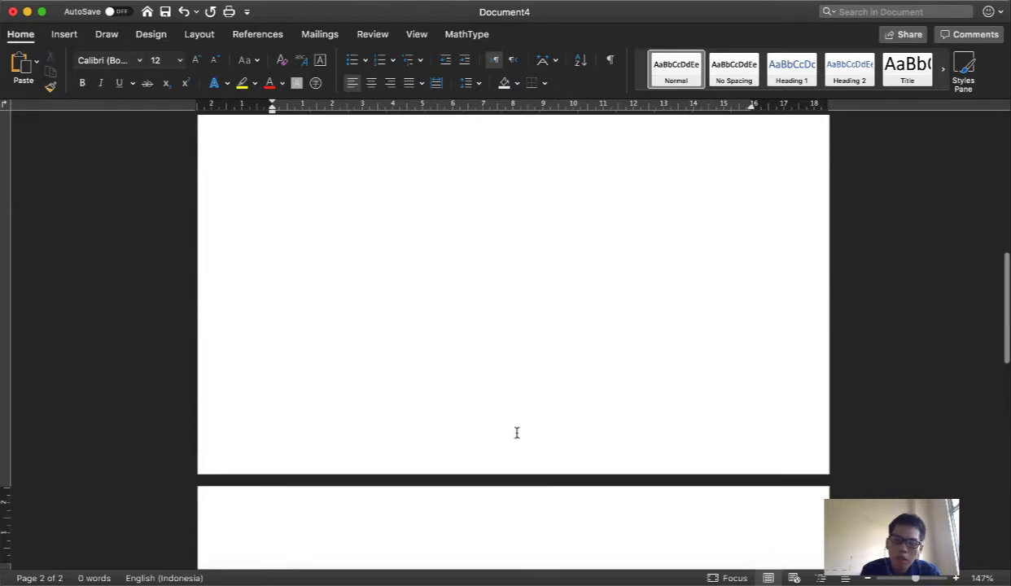
scroll(517, 440, down, 10)
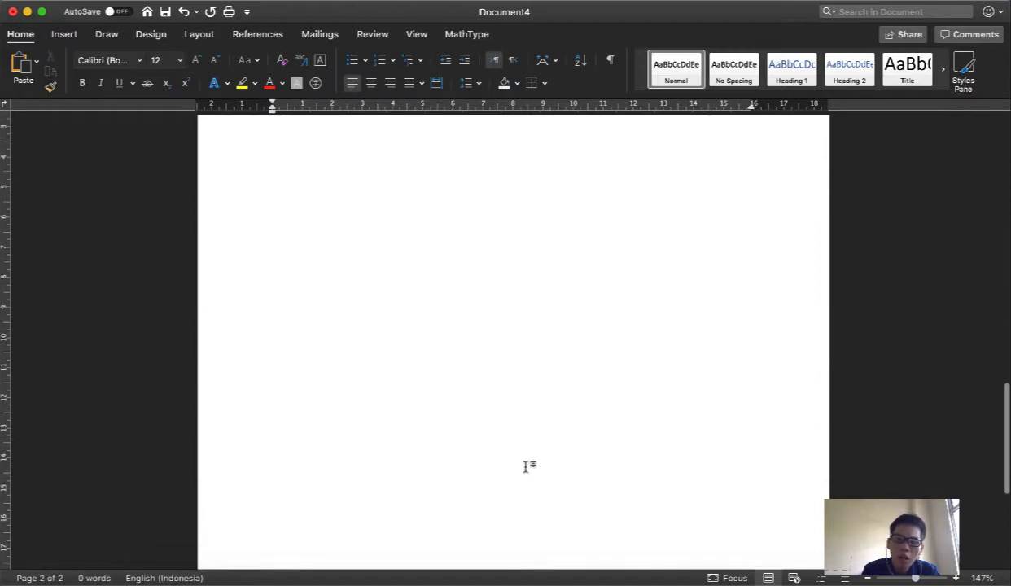
scroll(539, 516, up, 5)
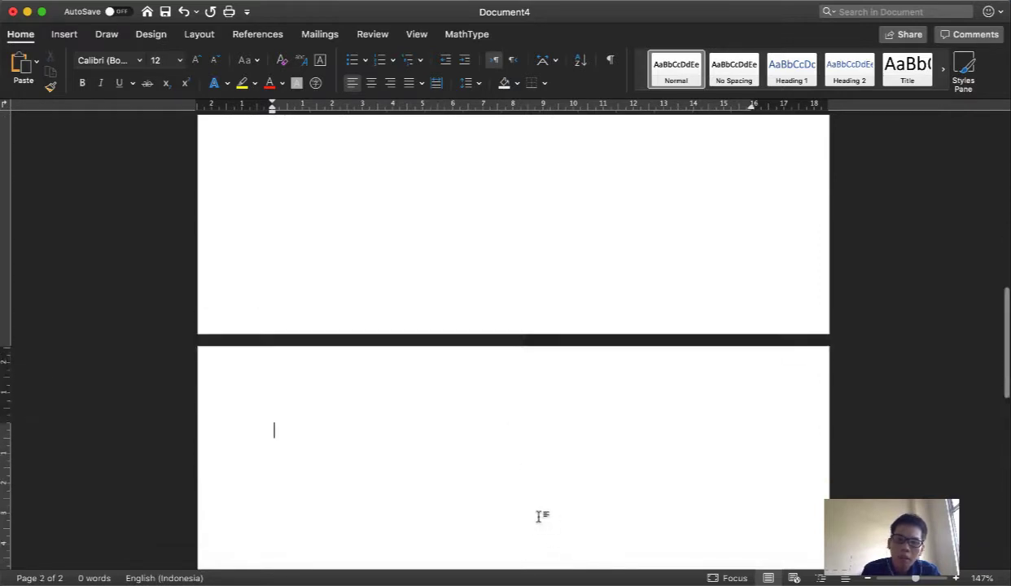
scroll(539, 516, down, 10)
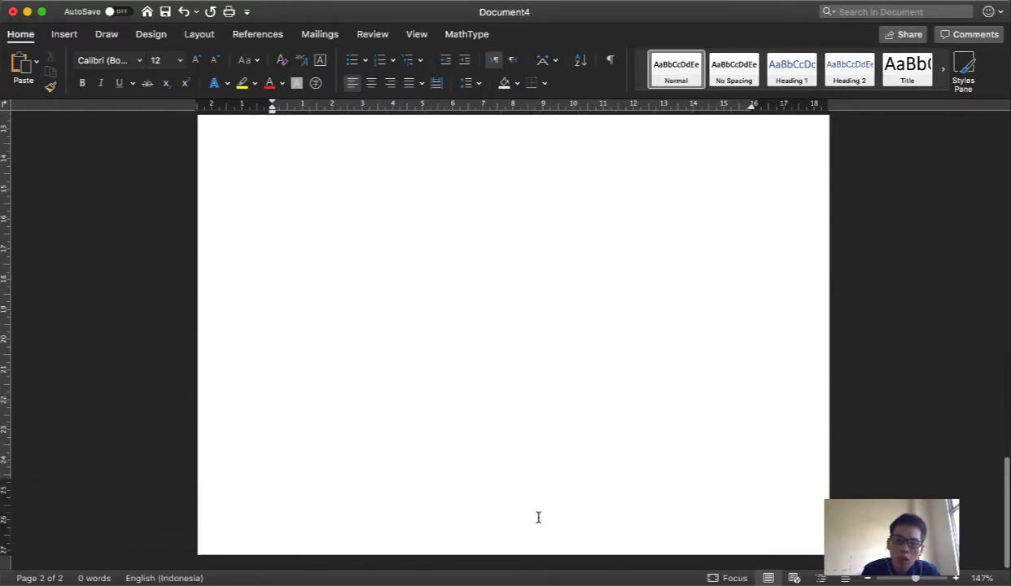
scroll(539, 497, up, 10)
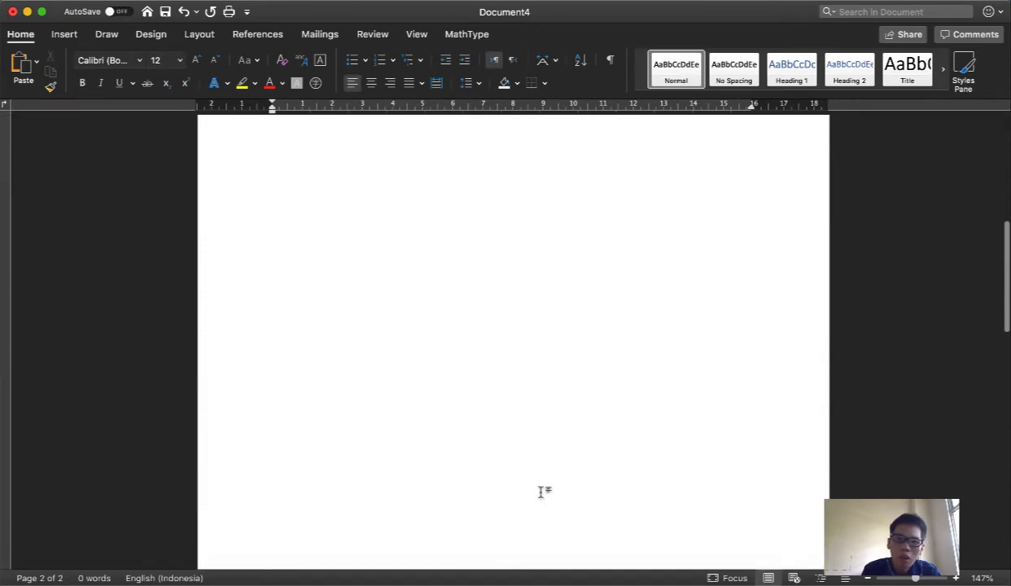
scroll(540, 492, up, 10)
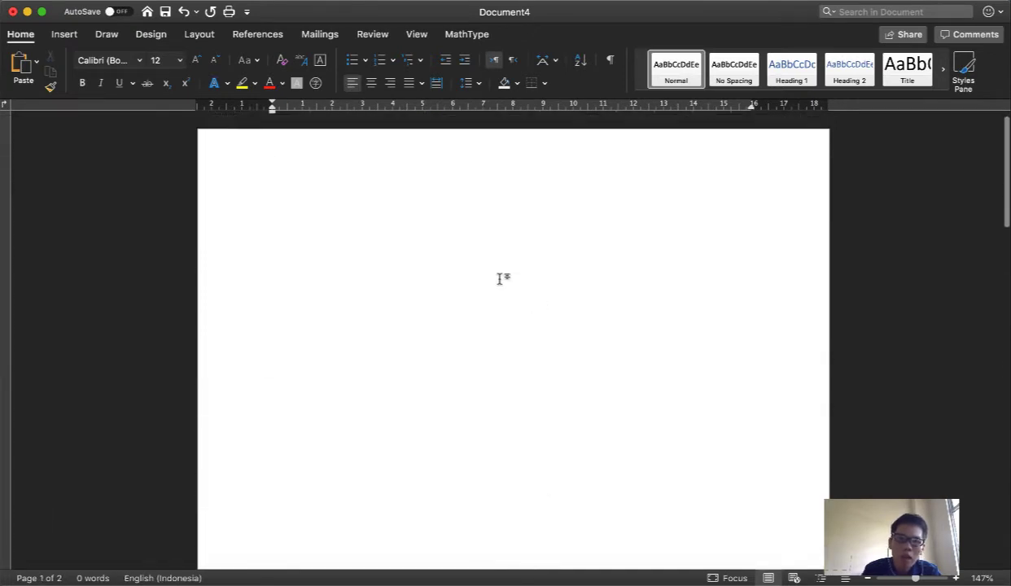
scroll(479, 287, down, 5)
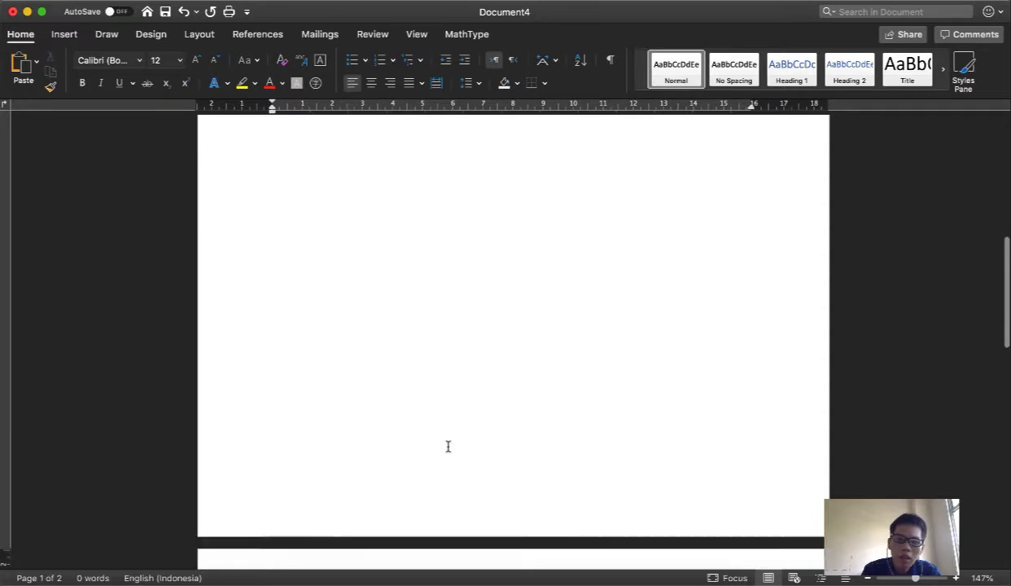
scroll(450, 445, down, 5)
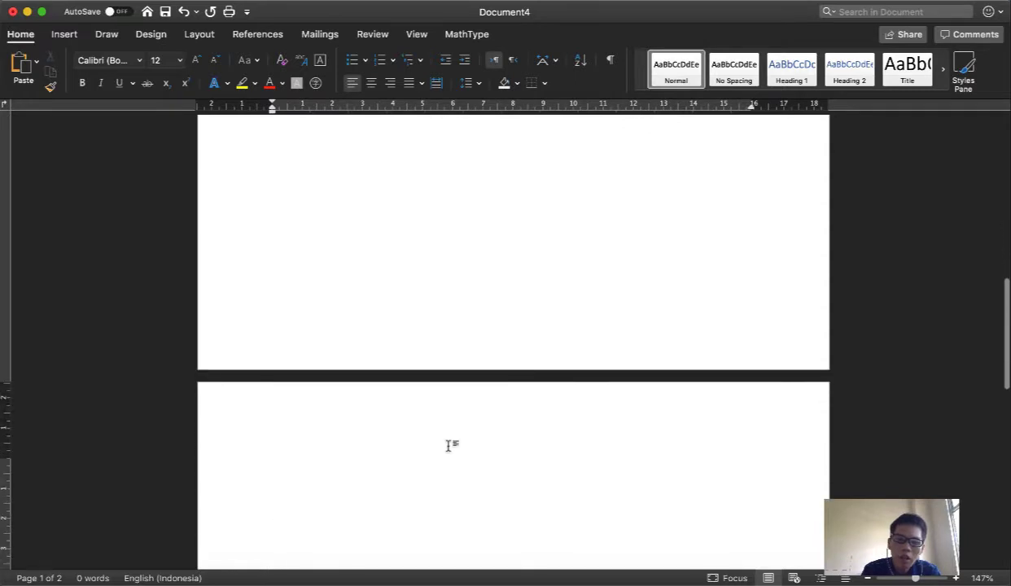
click(471, 234)
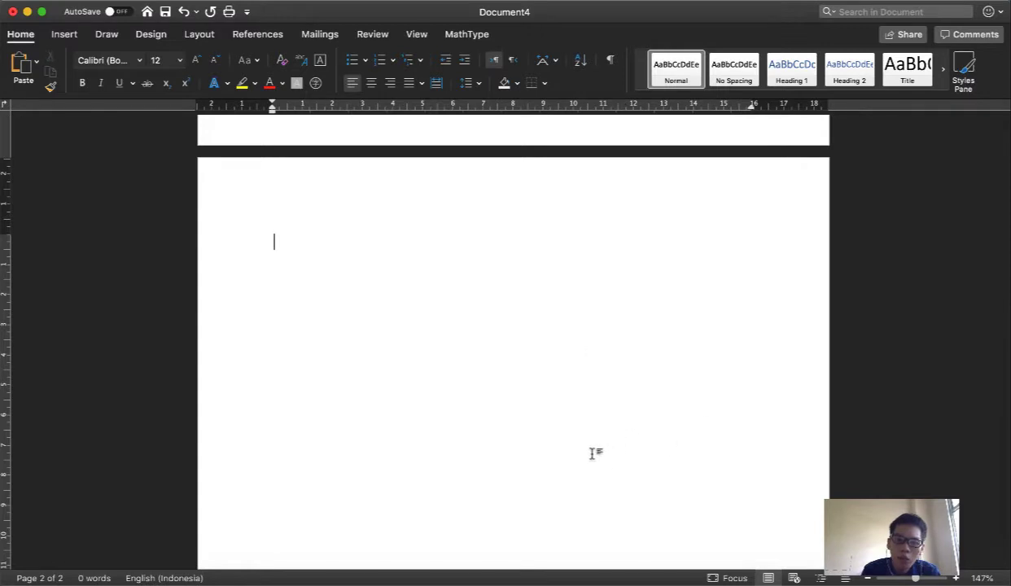
scroll(593, 454, down, 10)
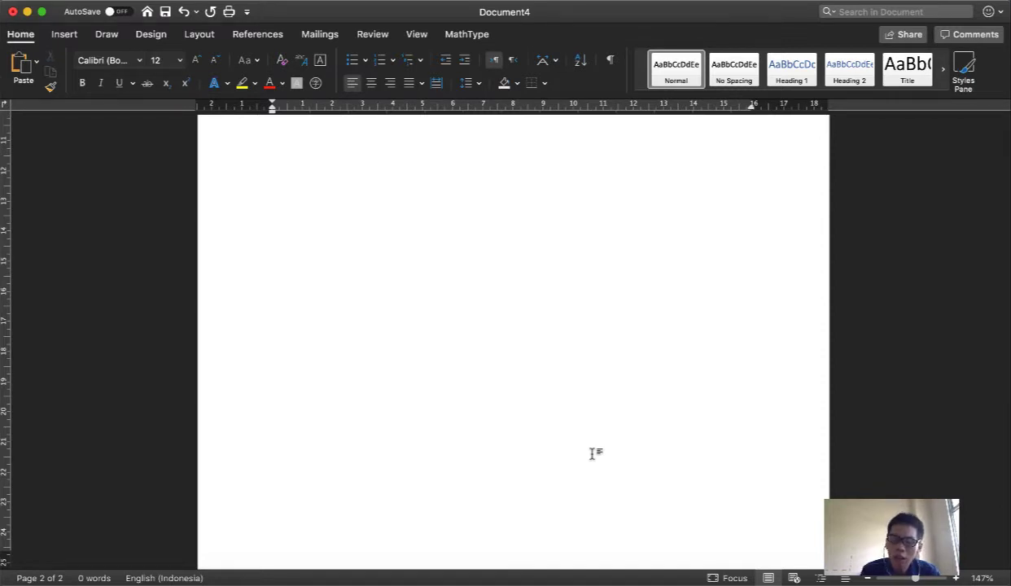
scroll(593, 454, up, 15)
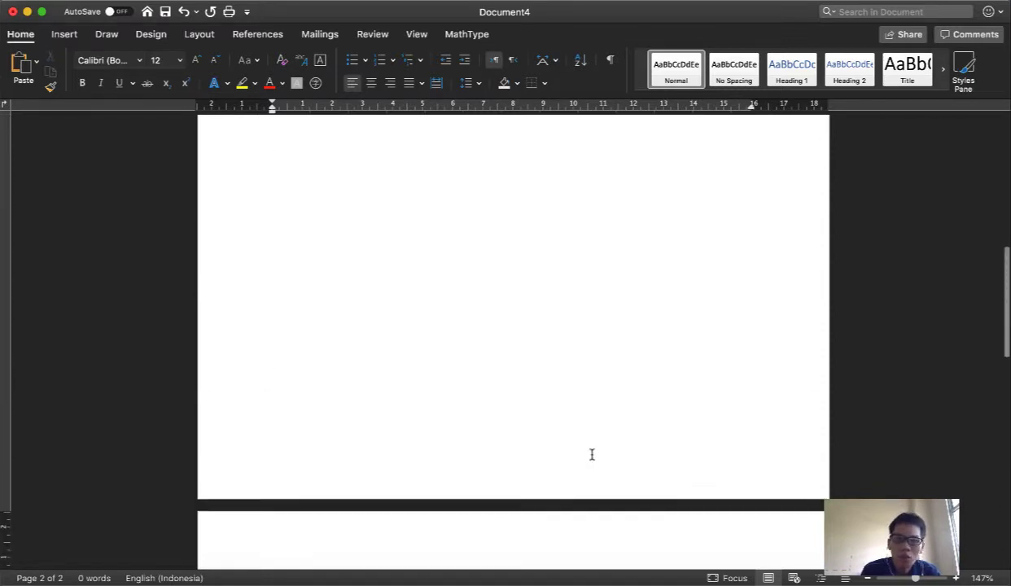
Generate sample body text at the start of the first page with the formula =rand(10, 10).
double_click(391, 211)
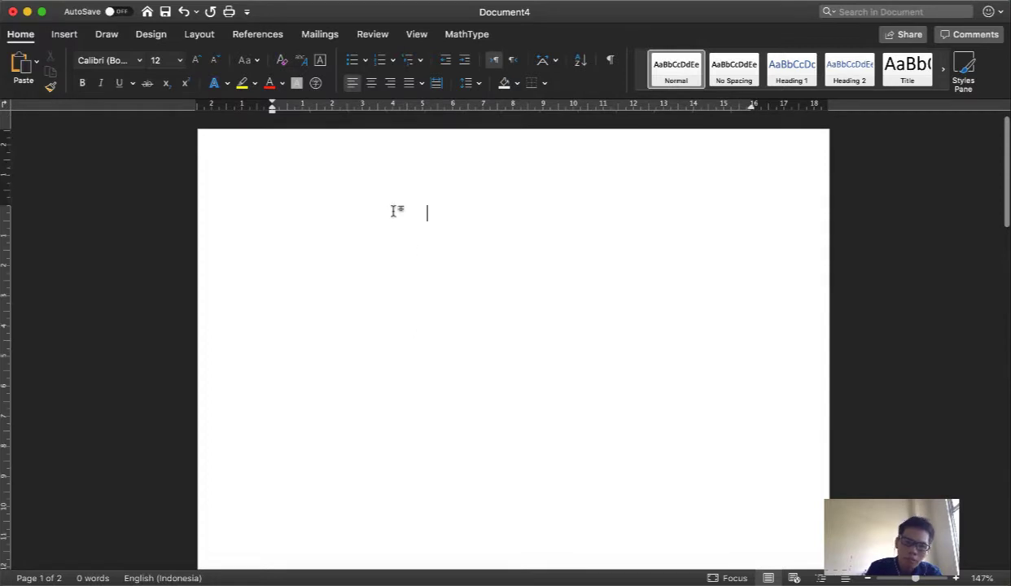
text(=rand(10, 10)
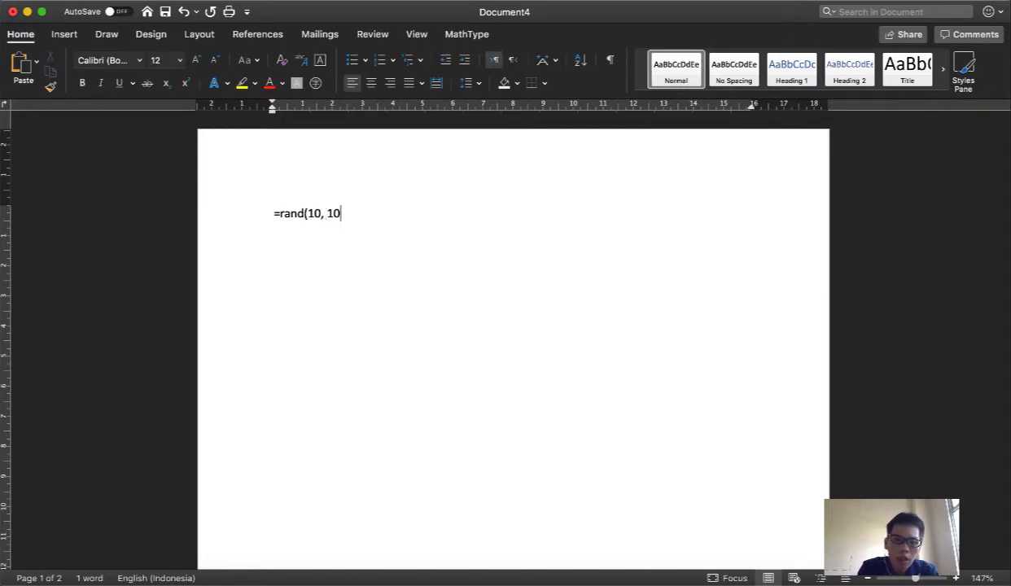
key(Return)
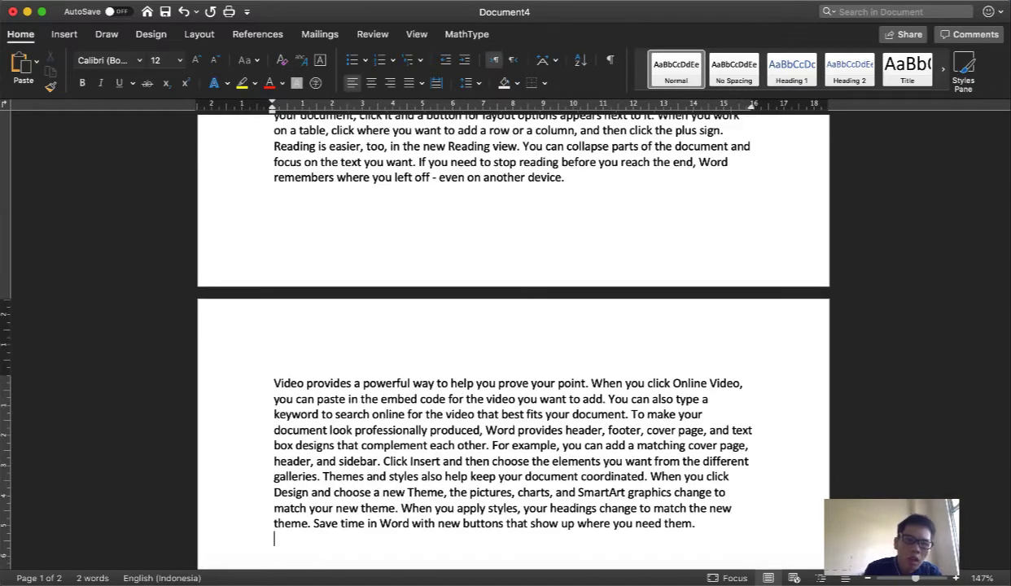
Insert a page break on the empty line above the first sample paragraph so the body text starts on a new page.
scroll(429, 320, up, 15)
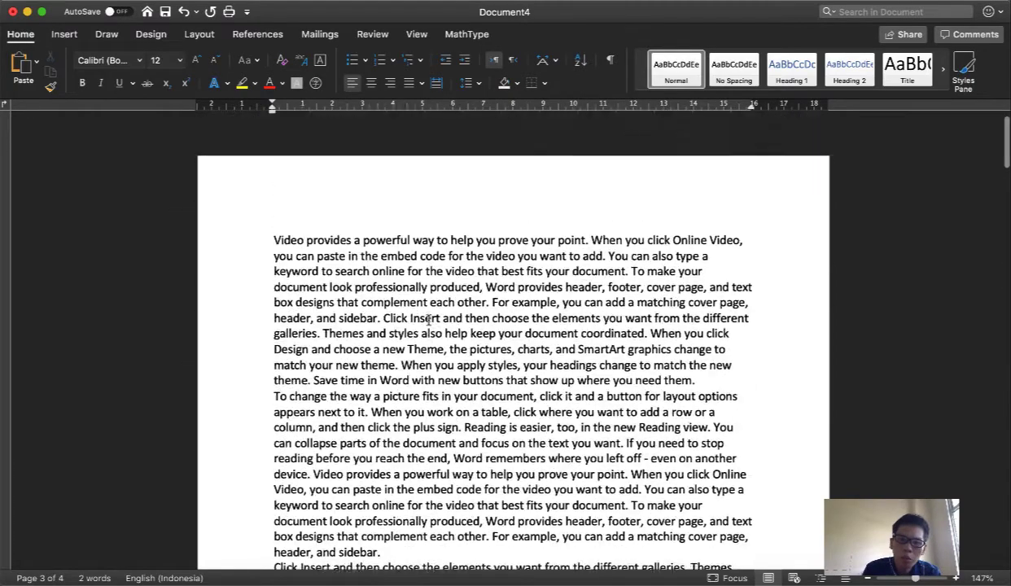
click(278, 219)
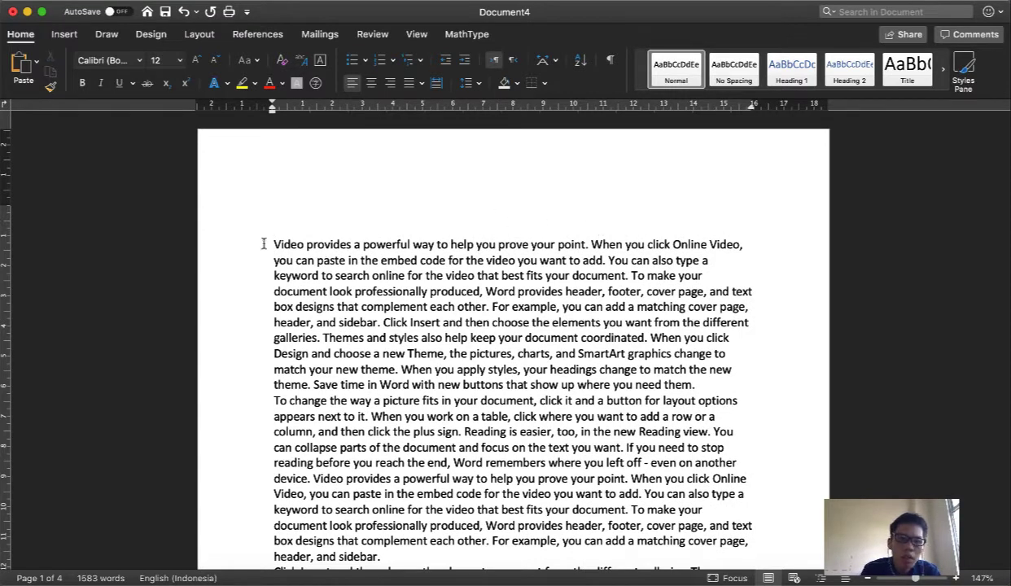
click(65, 37)
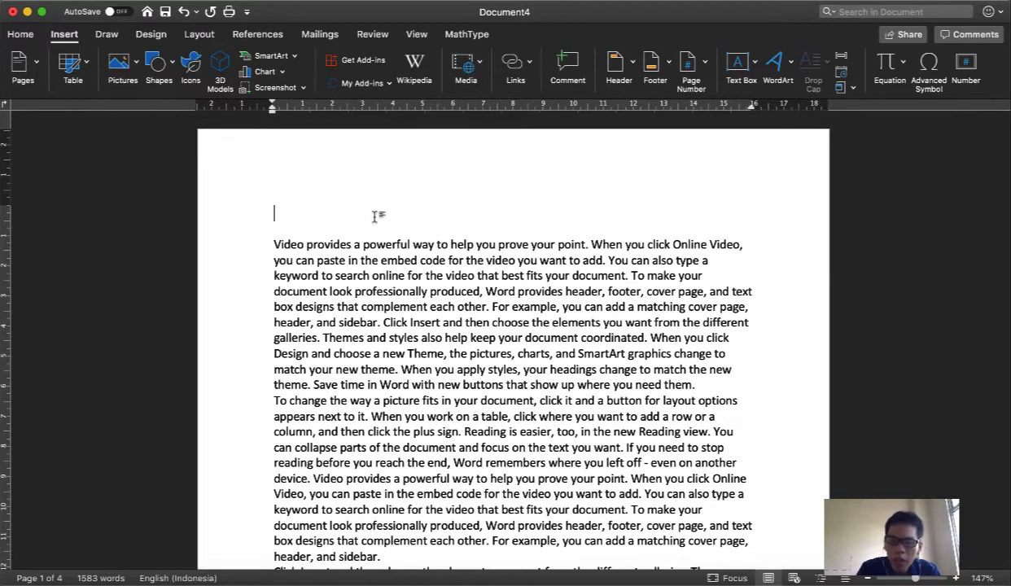
key(super+Return)
scroll(391, 383, up, 10)
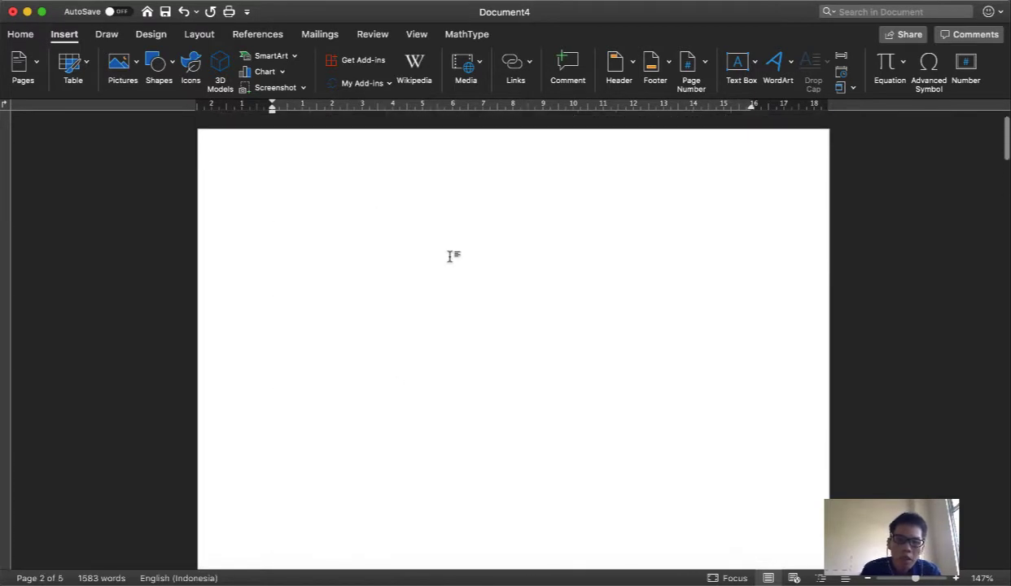
scroll(418, 360, down, 10)
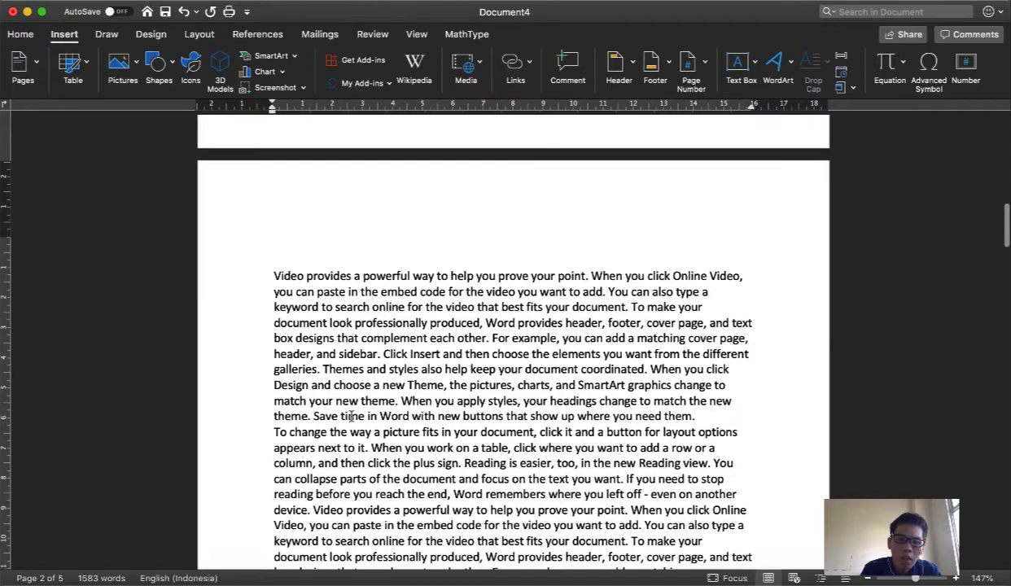
scroll(352, 416, up, 10)
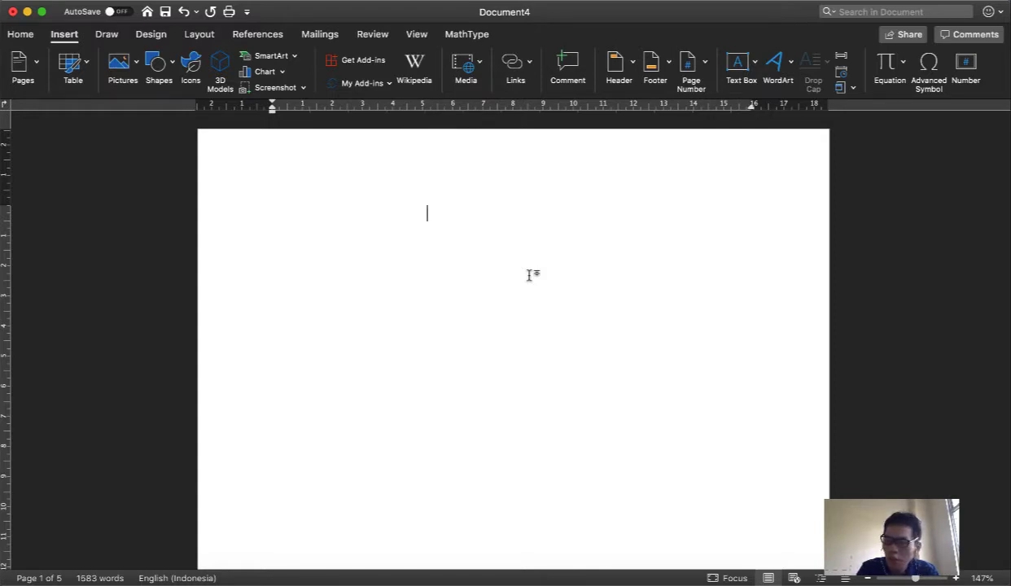
text(De)
key(BackSpace)
key(BackSpace)
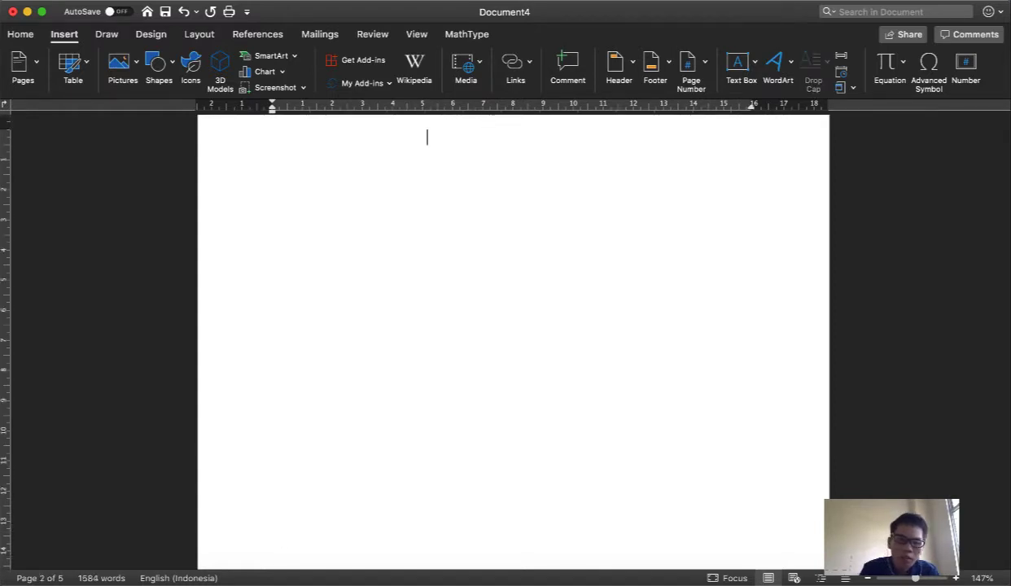
Enter the title DETEKSI COVID19 MENGGUNAKAN CITRA X-RAY BERBASIS DEEP LEARNING on the first line of the blank first page.
scroll(529, 276, up, 2)
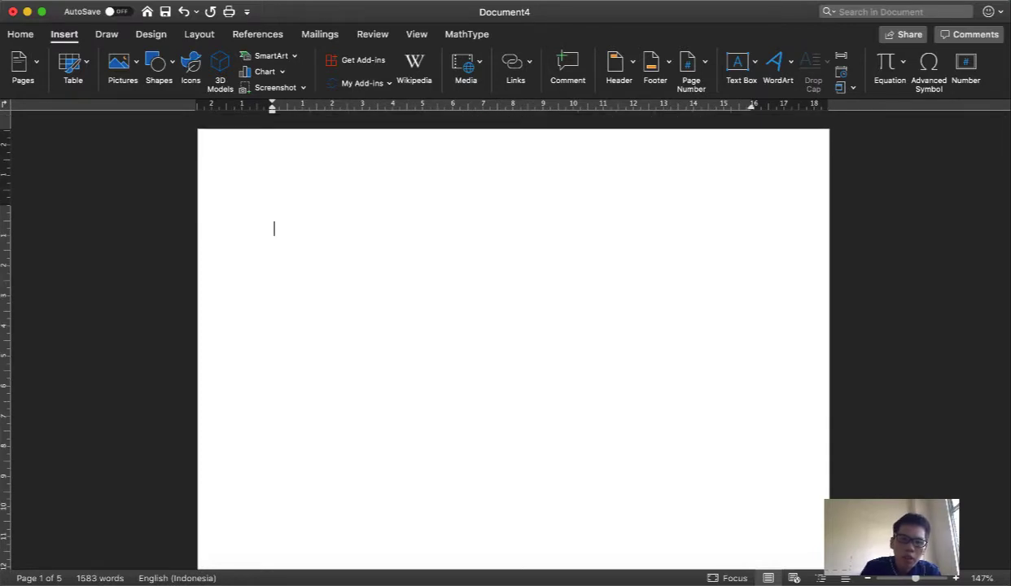
text(DETE)
key(BackSpace)
text(TEKSI)
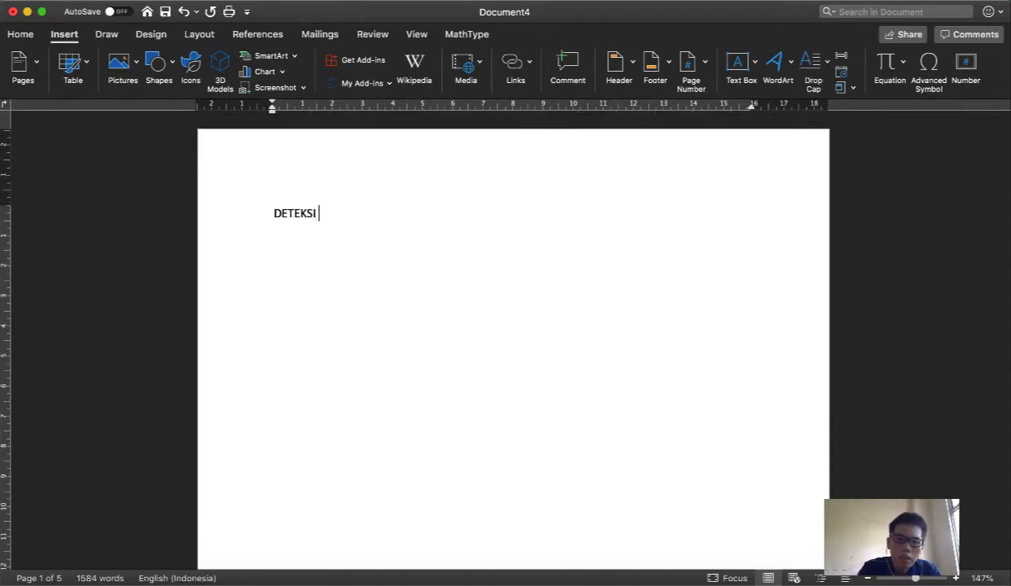
text( COVID)
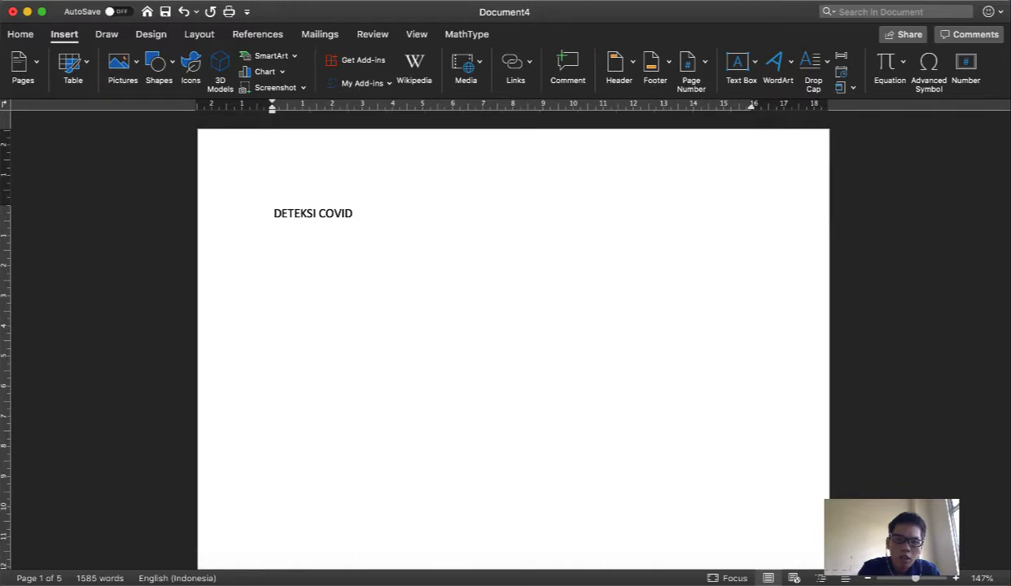
text(19 MENGGUNAKAN)
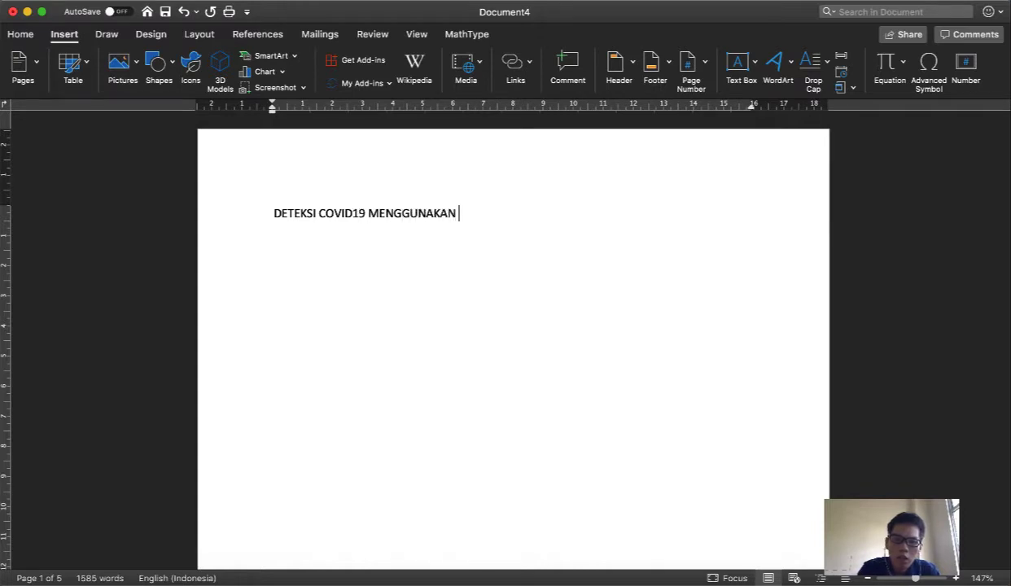
text( CITRA)
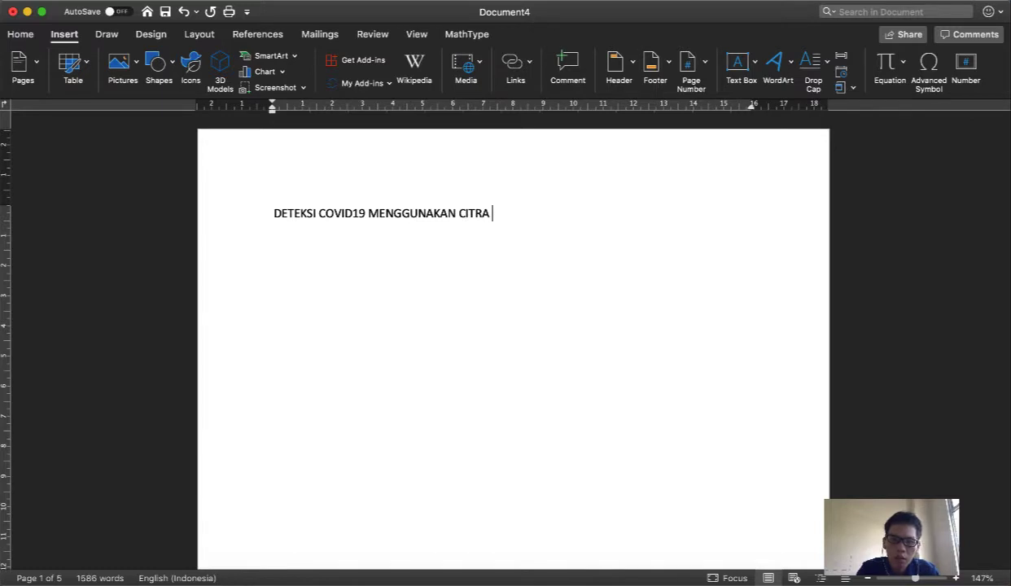
text( X-RAY BER)
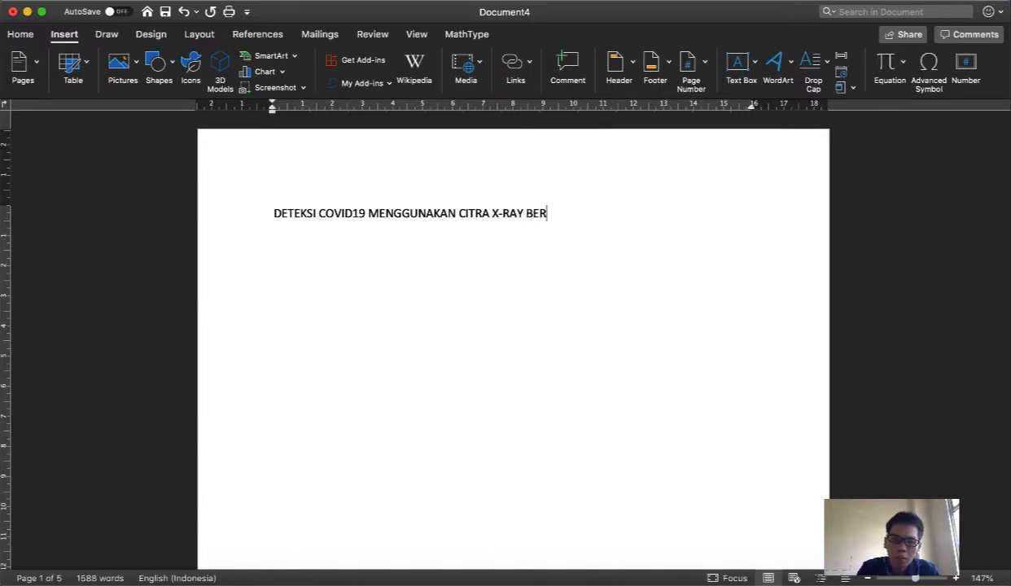
text(BASIS D)
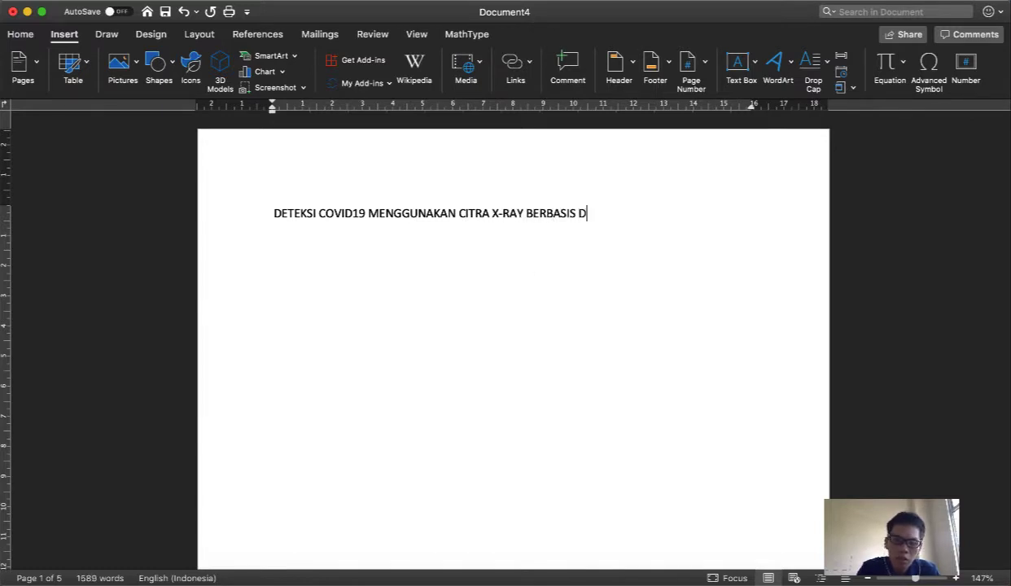
text(EEP LEARN)
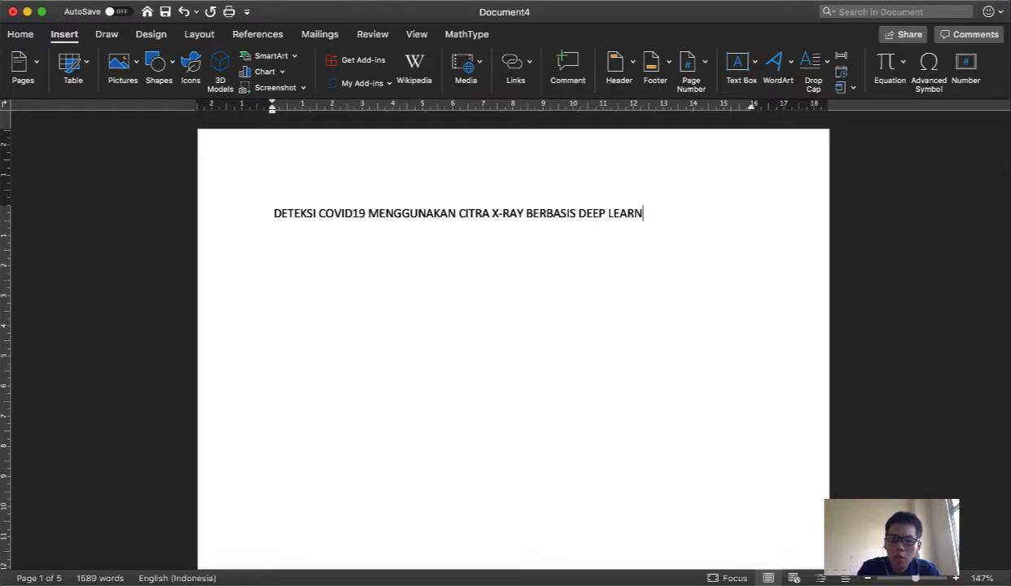
text(ING)
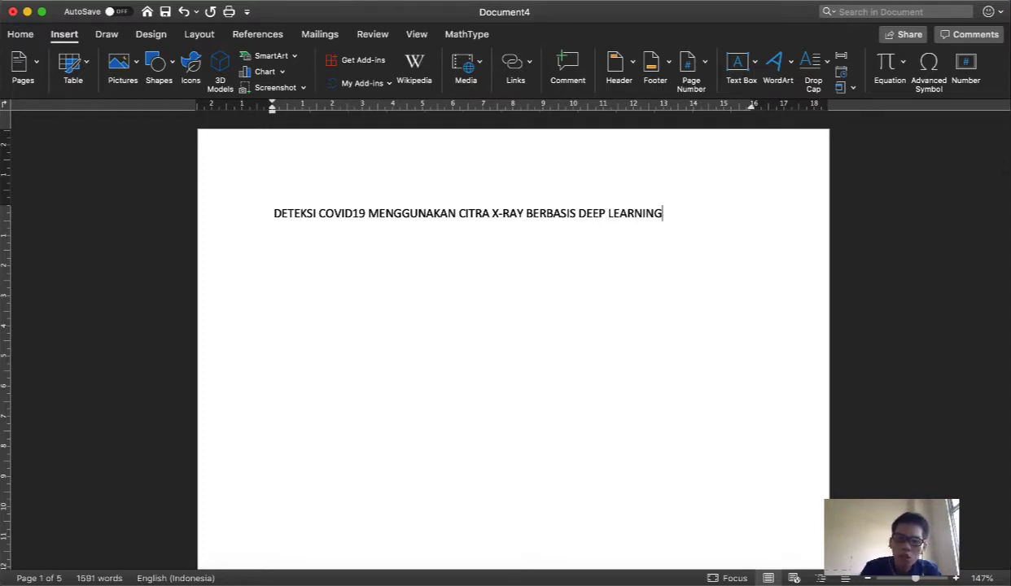
key(Return)
scroll(542, 428, down, 15)
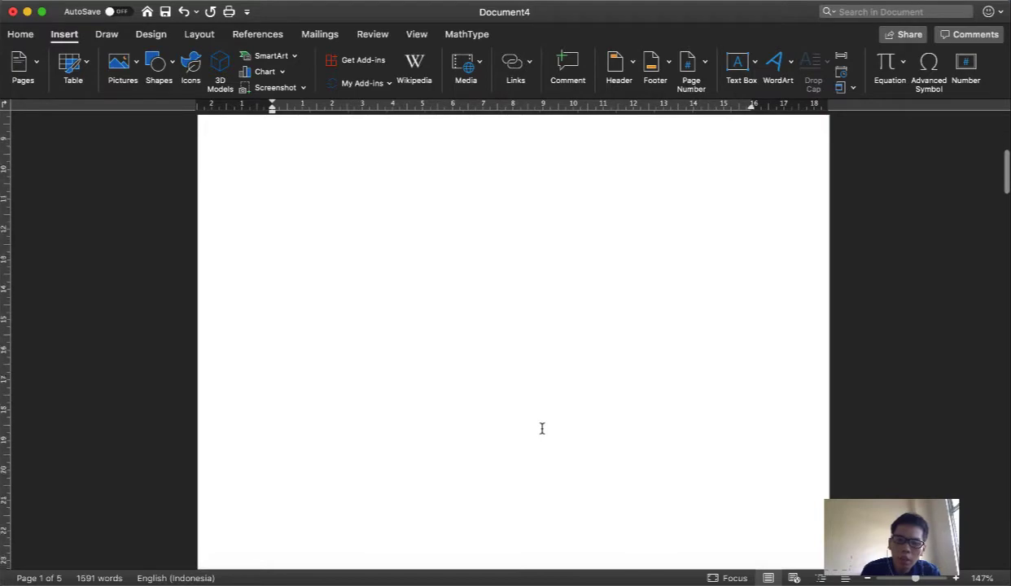
scroll(542, 428, up, 15)
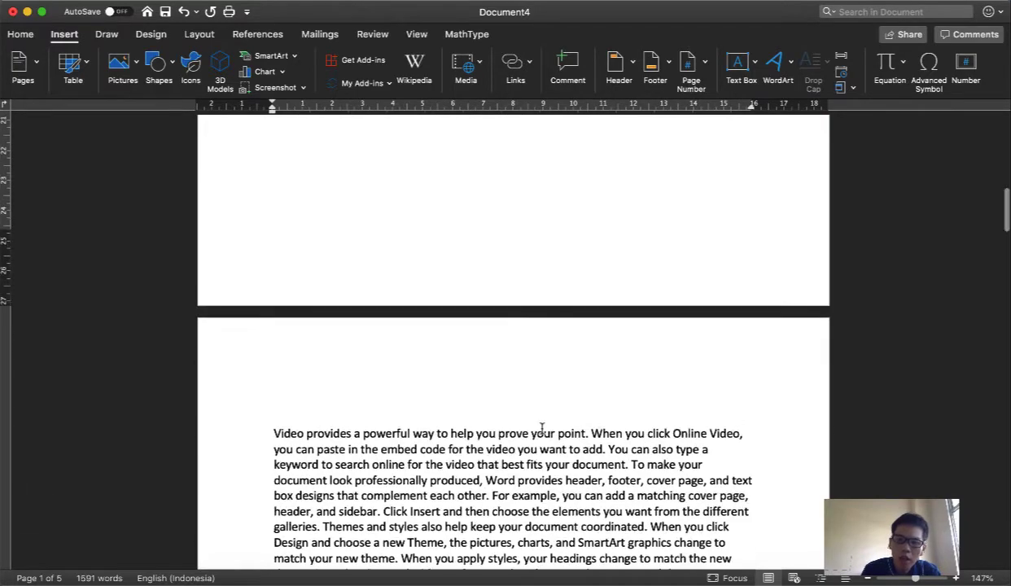
Center the title line DETEKSI COVID19 MENGGUNAKAN CITRA X-RAY BERBASIS DEEP LEARNING on the first page.
click(466, 214)
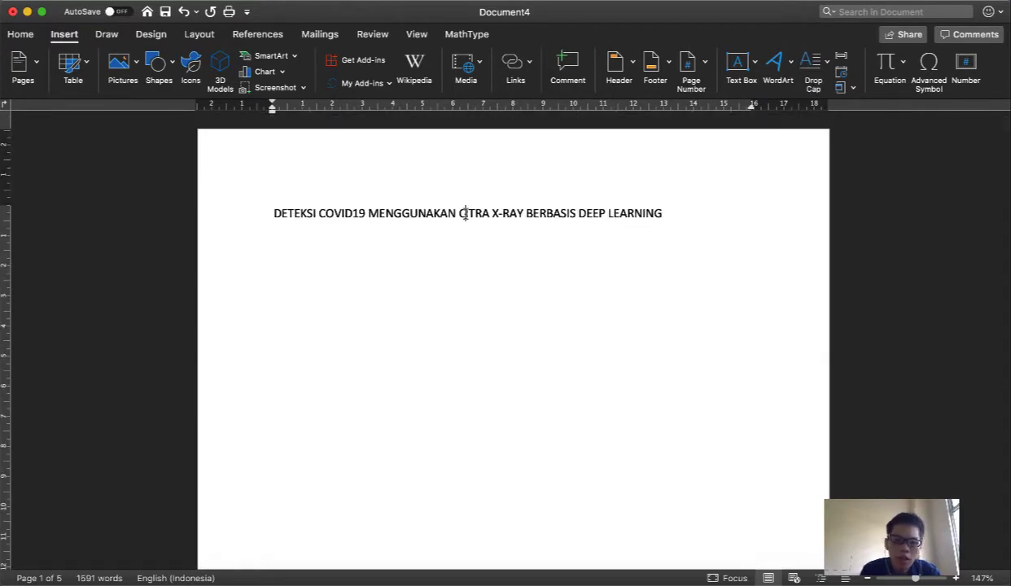
key(super+e)
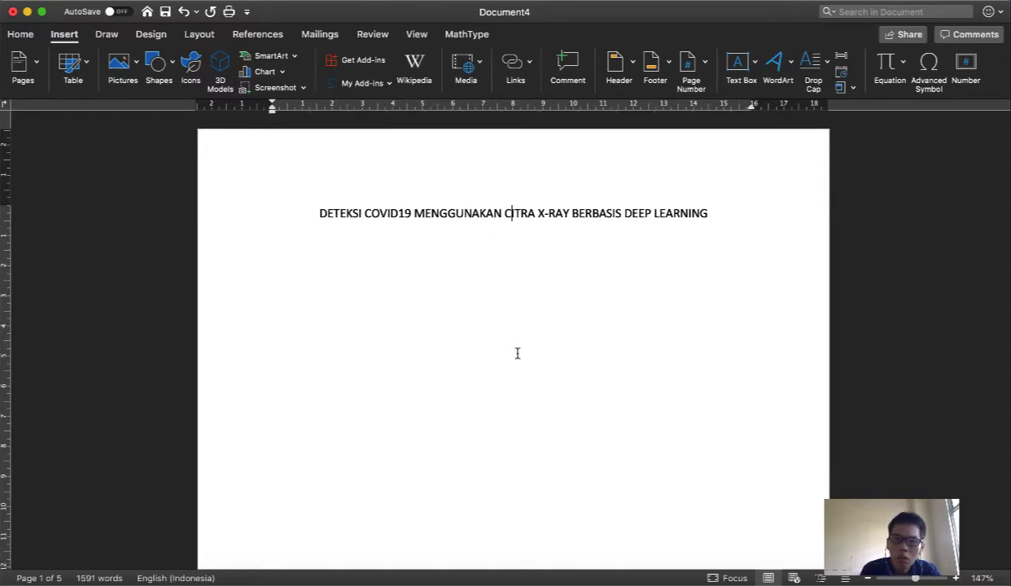
Insert page numbers in the footer at the bottom of the page with center alignment, without showing a number on the first page.
scroll(517, 352, down, 15)
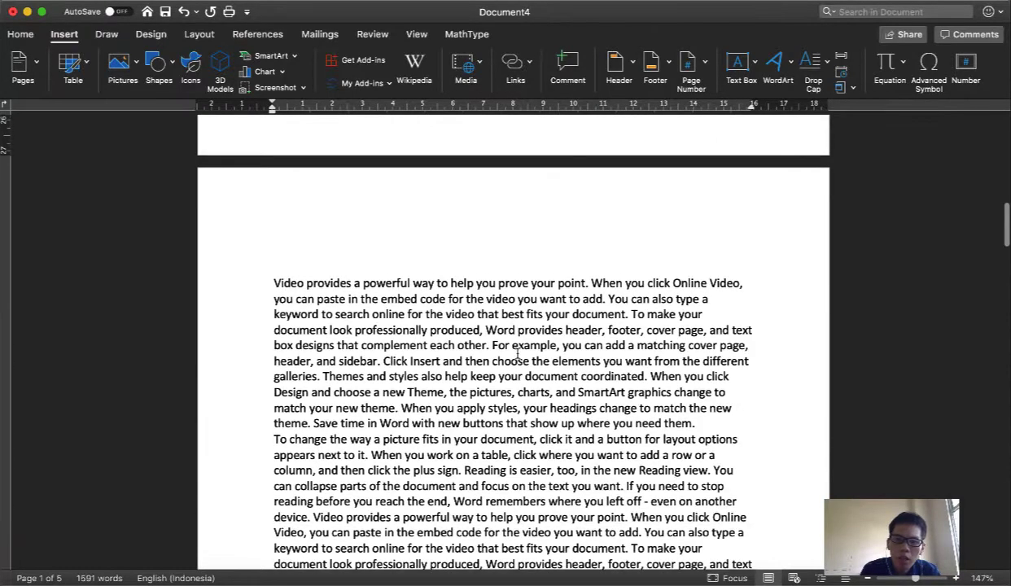
scroll(517, 352, down, 10)
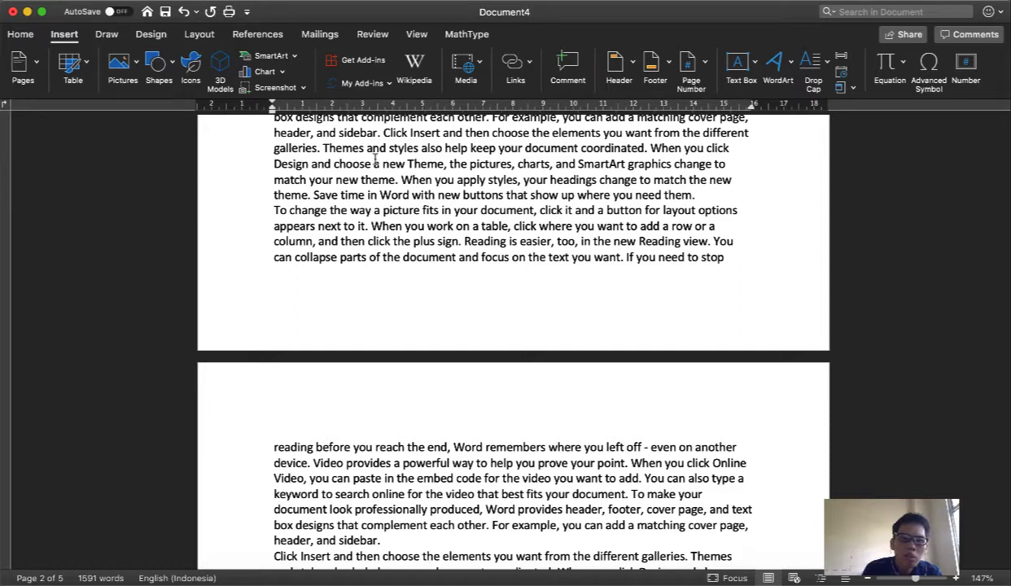
click(705, 65)
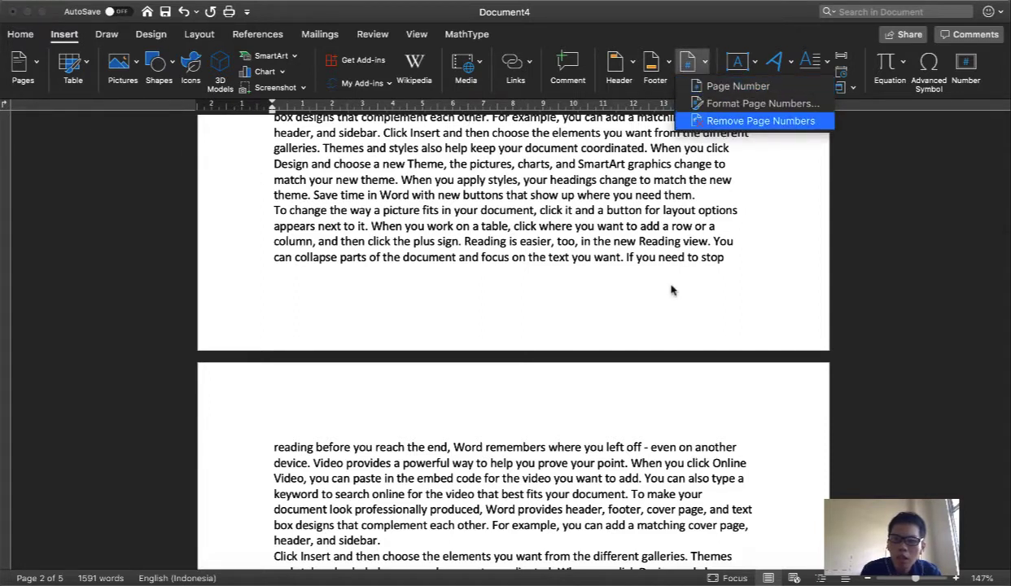
click(727, 87)
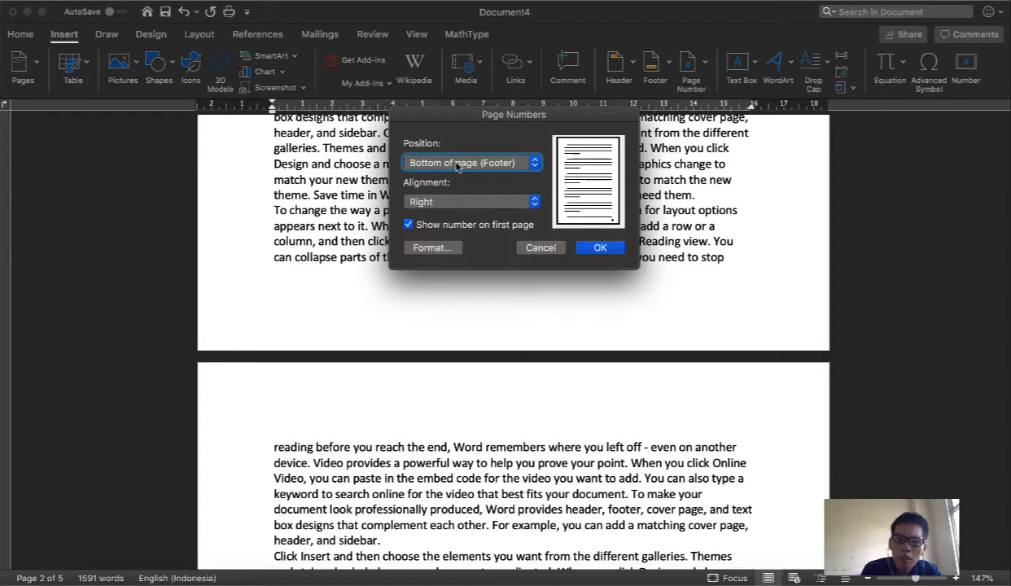
click(454, 201)
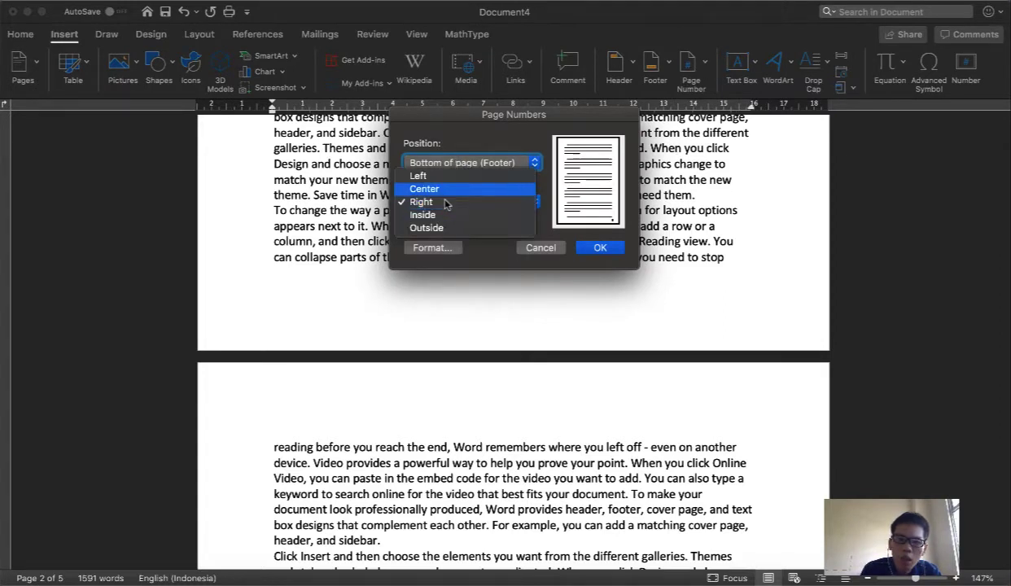
click(449, 190)
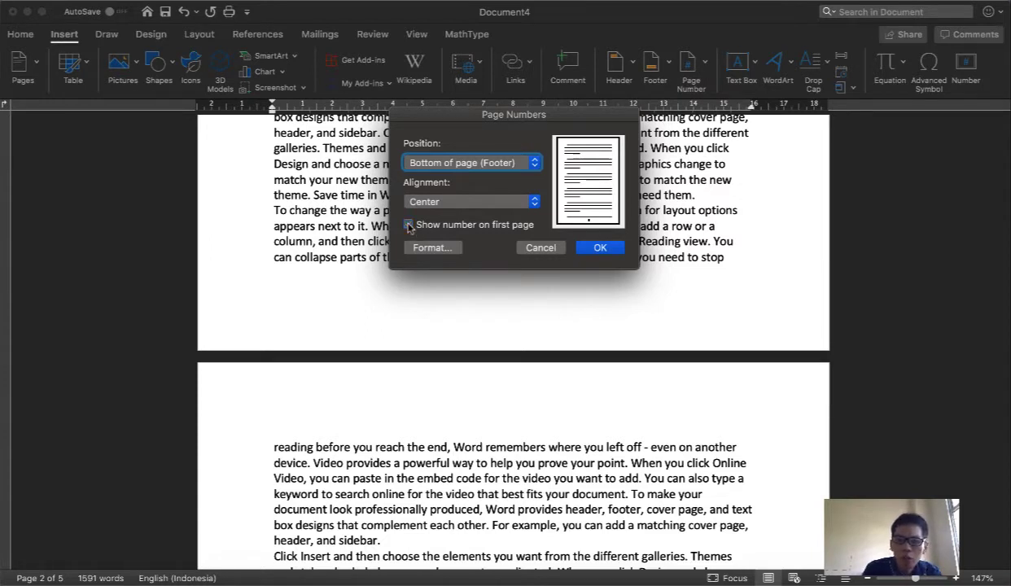
click(409, 226)
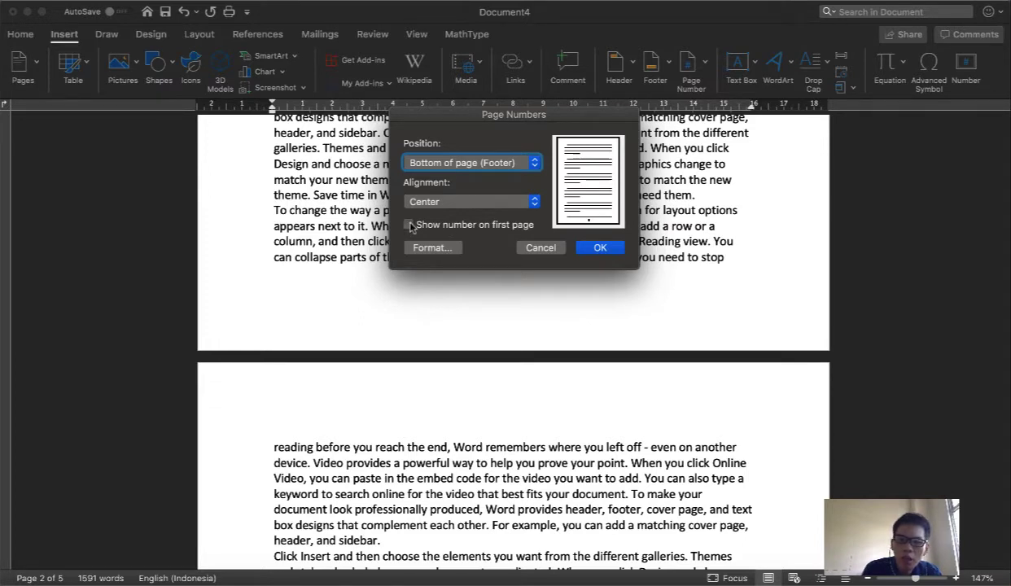
click(601, 249)
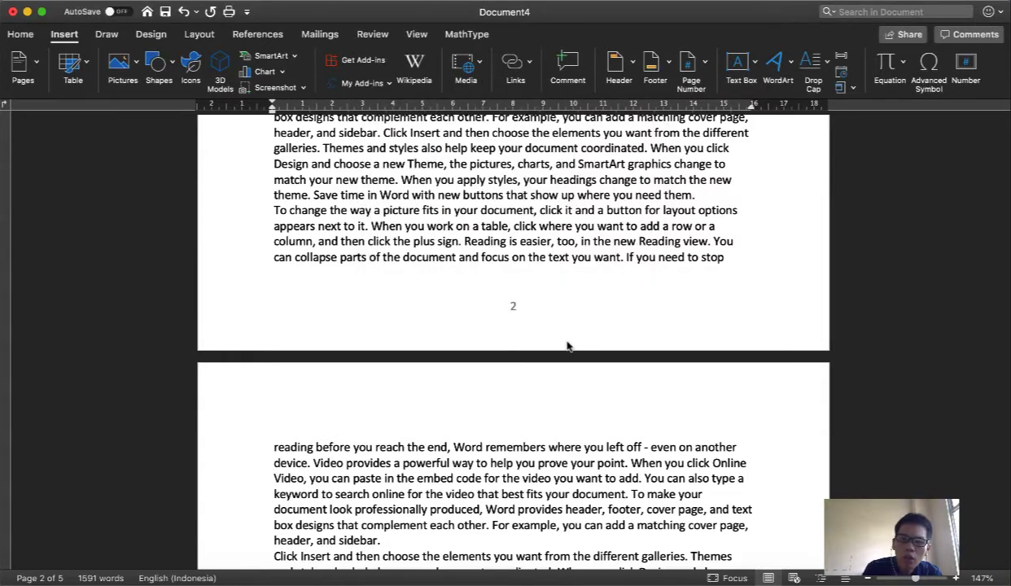
Check the footers of the title page and first body page, and set the page numbering to start at 0.
scroll(570, 309, up, 1)
scroll(576, 273, up, 15)
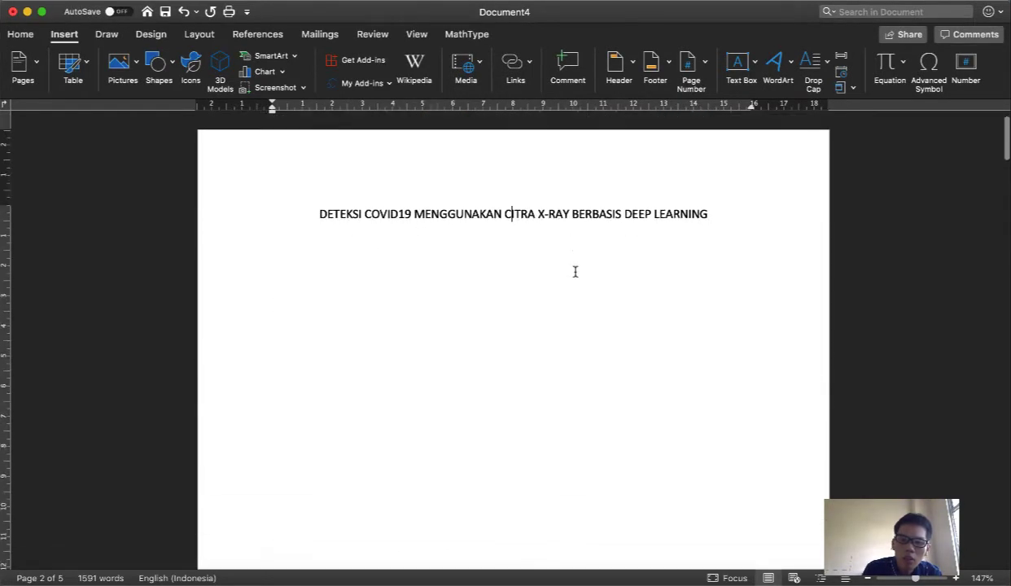
scroll(500, 264, down, 15)
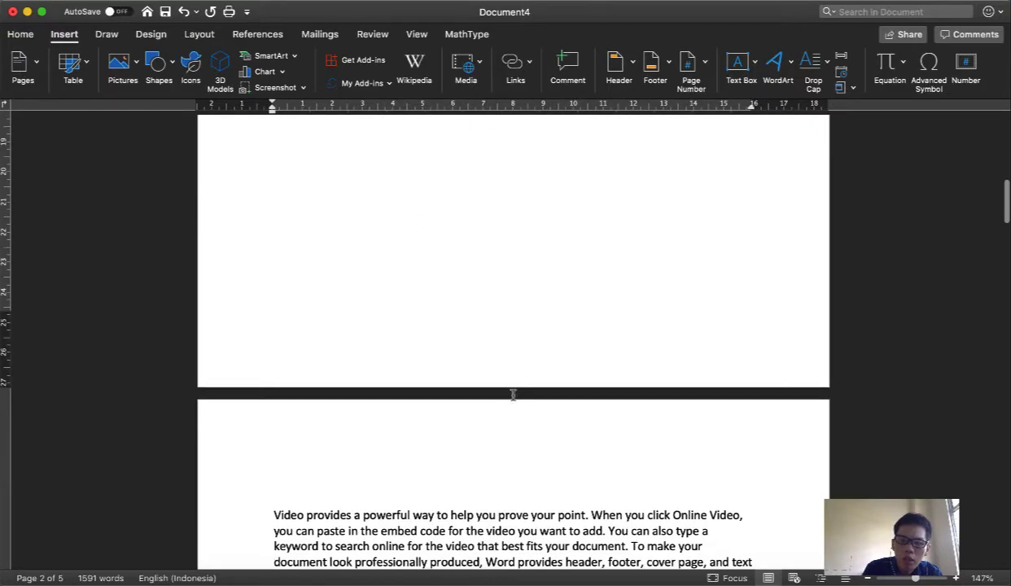
scroll(501, 352, down, 15)
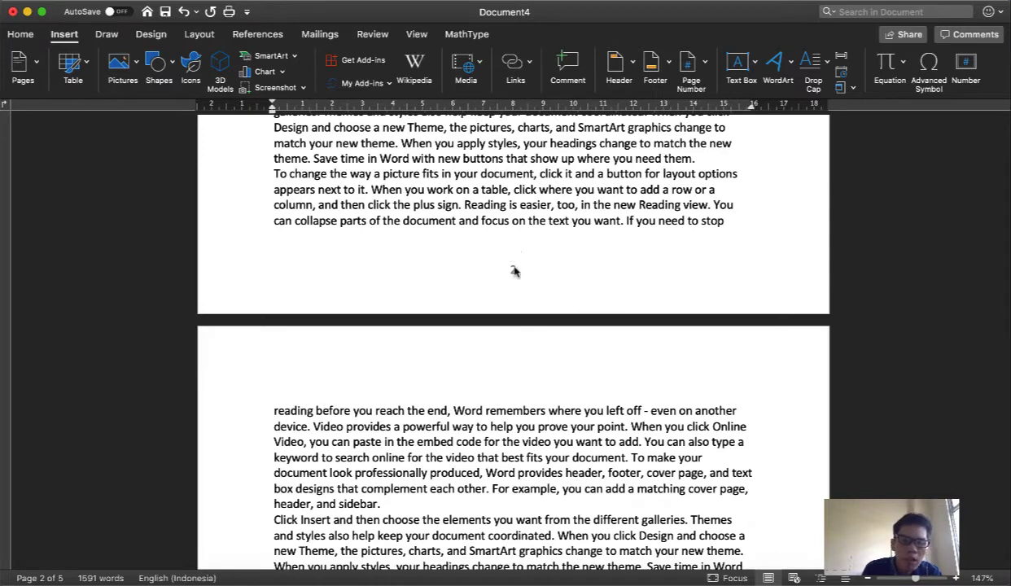
click(685, 65)
click(735, 105)
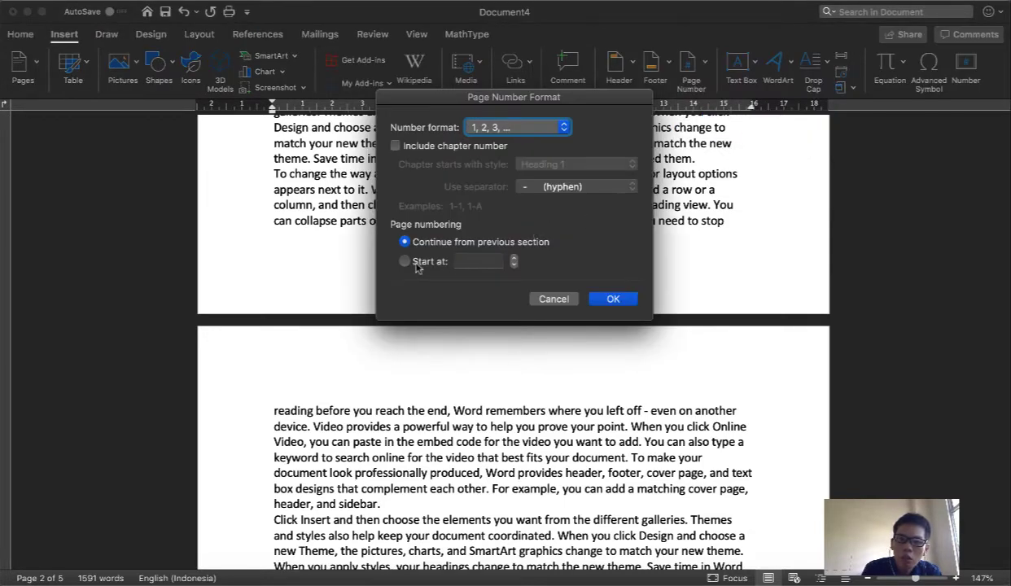
click(405, 262)
text(1)
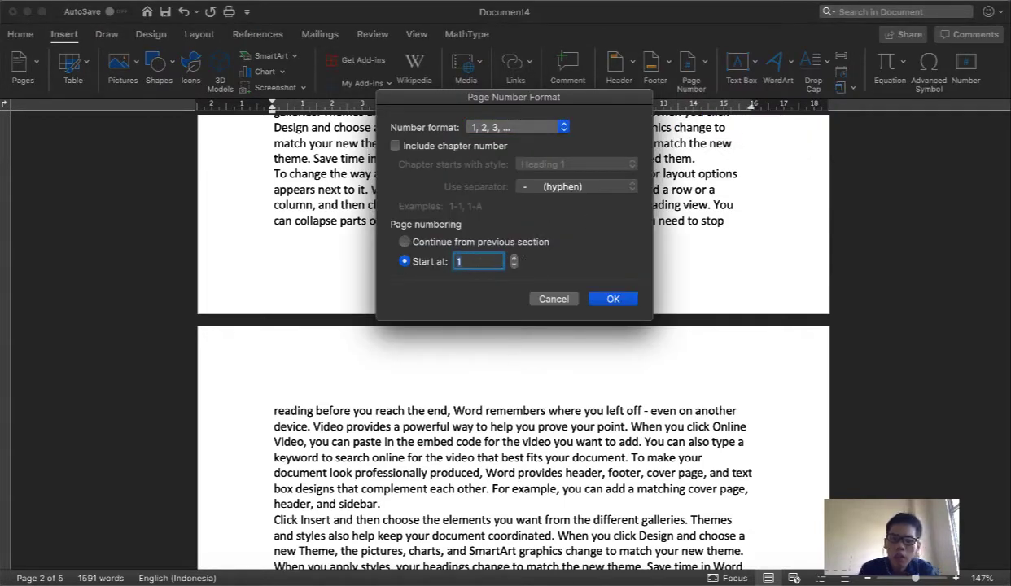
key(BackSpace)
text(0)
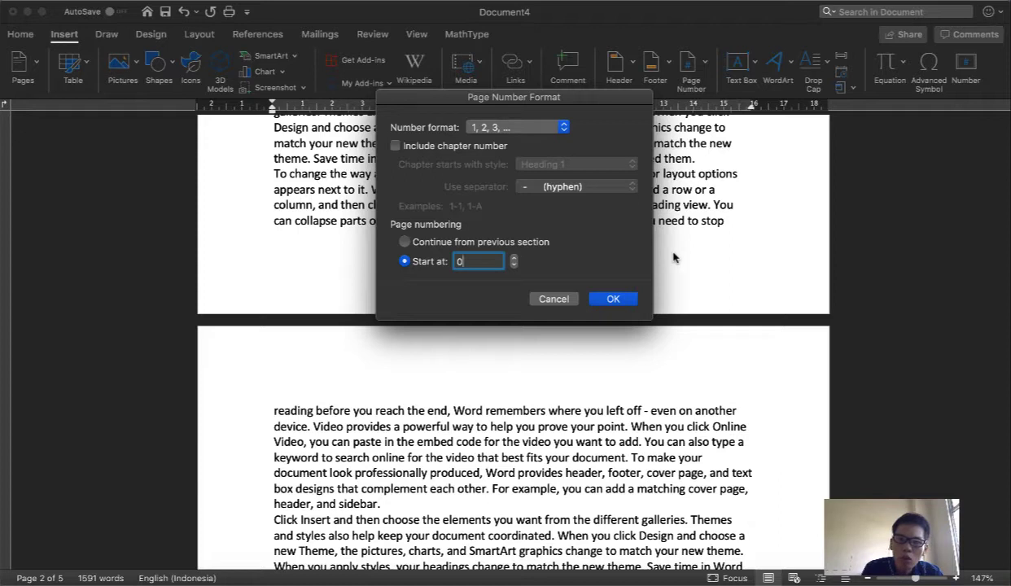
click(628, 303)
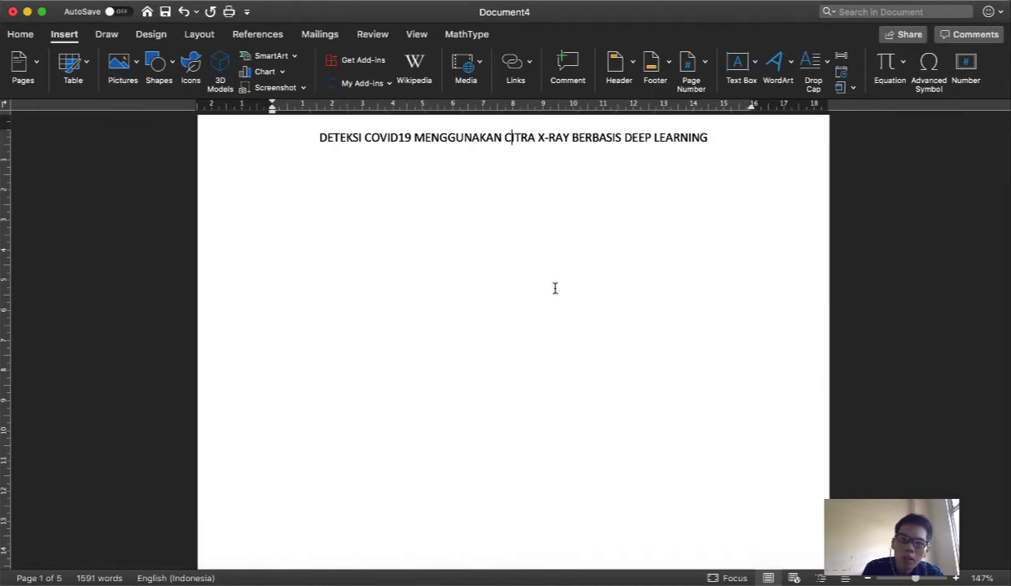
Examine the footer page numbers throughout the document, from the title page to the last page.
scroll(554, 288, down, 10)
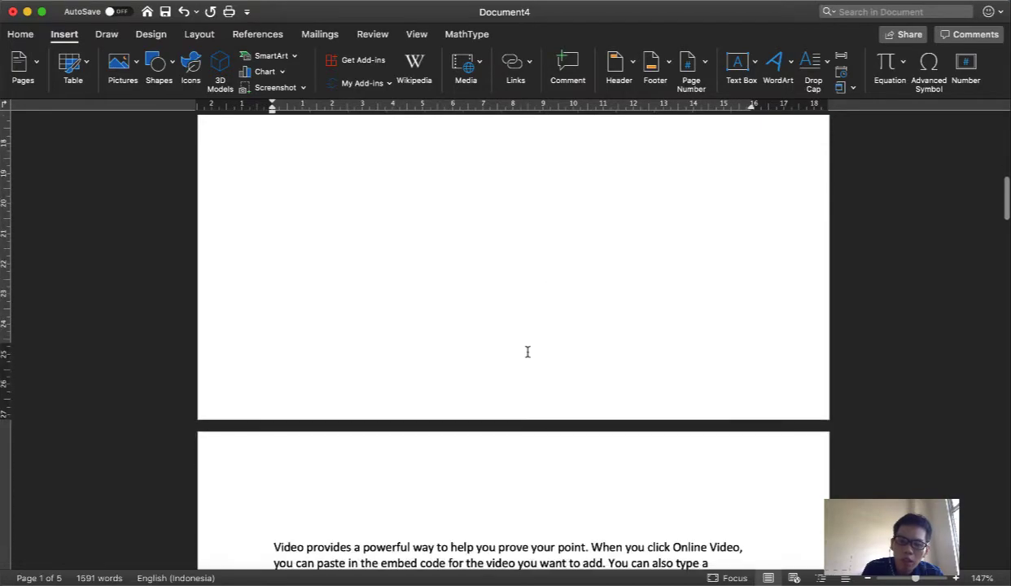
scroll(510, 382, down, 10)
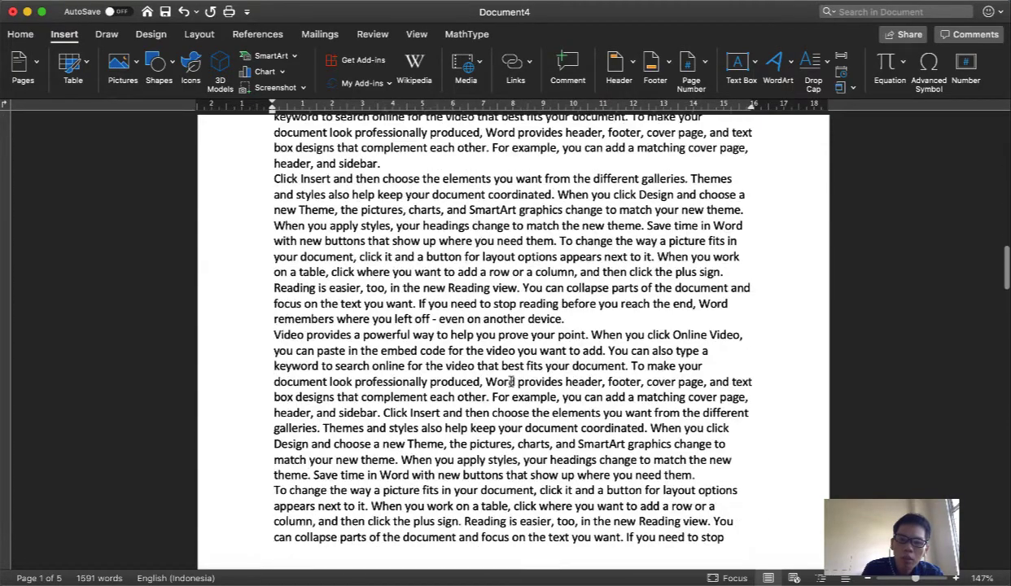
scroll(511, 382, down, 4)
scroll(513, 383, down, 5)
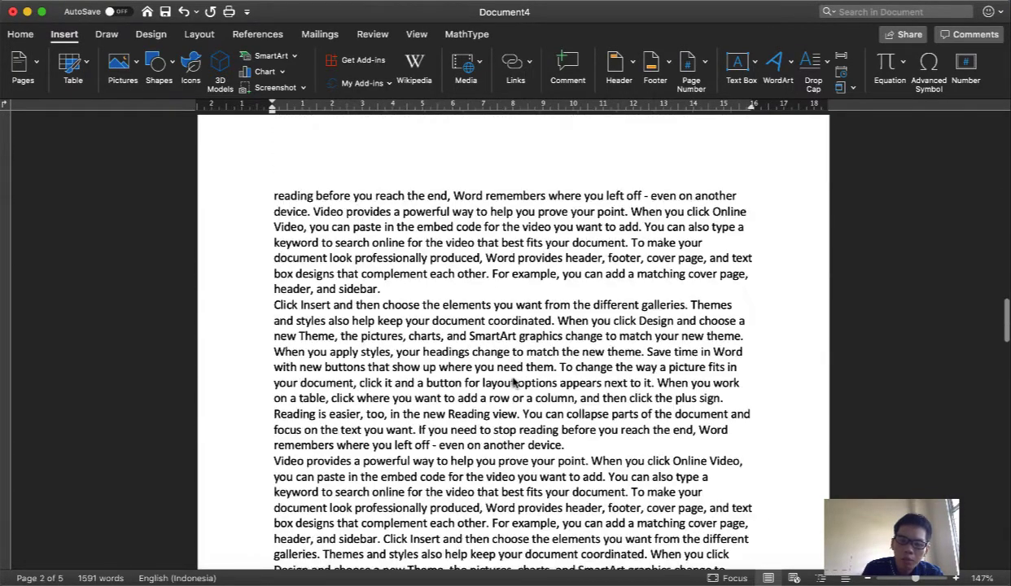
scroll(513, 383, down, 15)
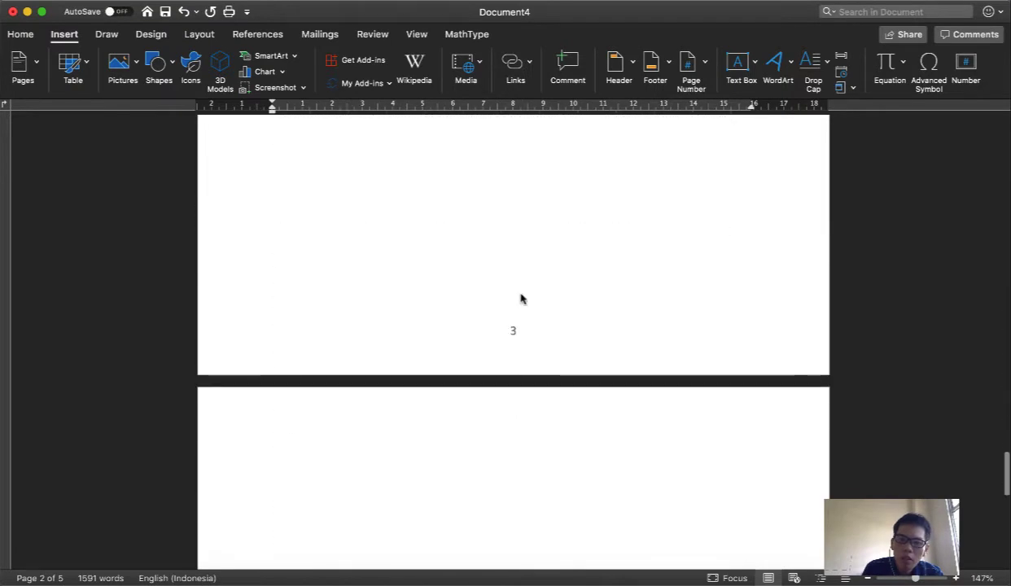
scroll(521, 297, down, 15)
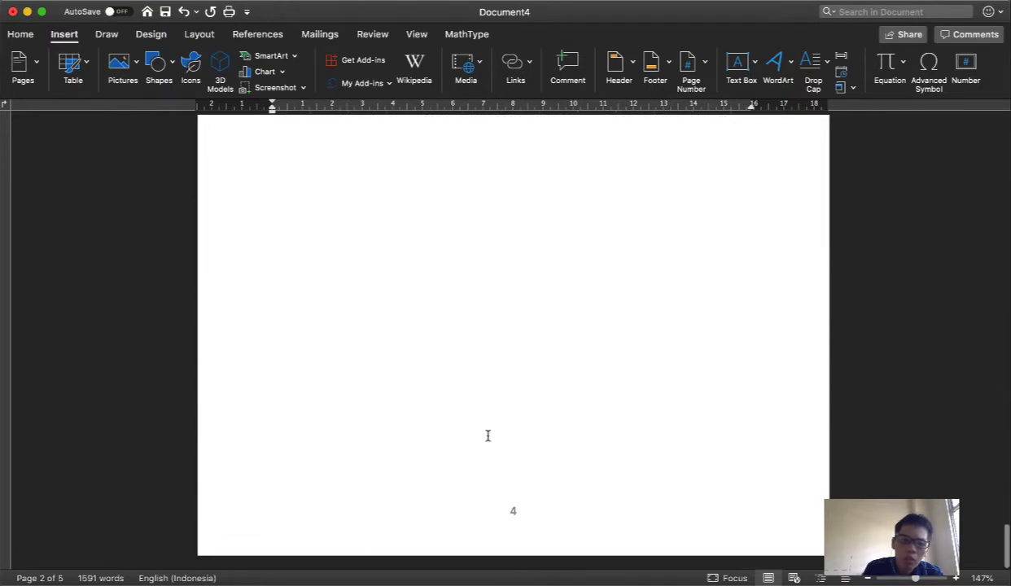
scroll(488, 435, down, 10)
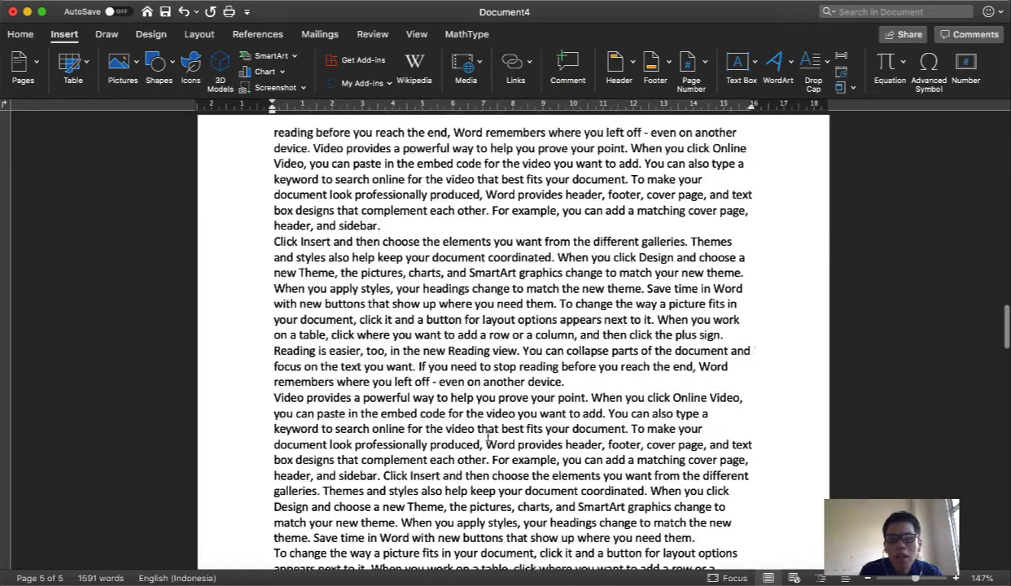
scroll(488, 435, down, 10)
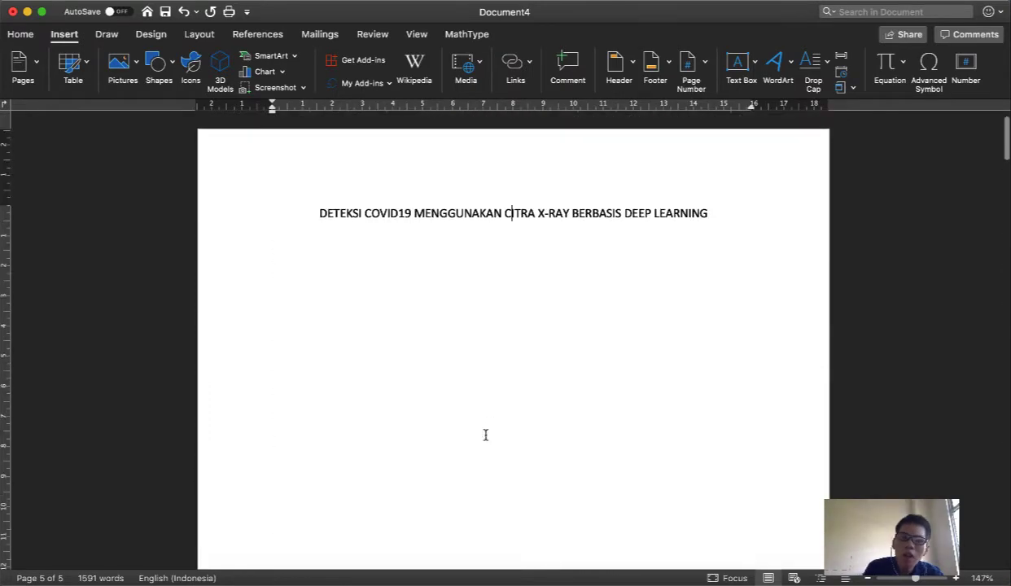
Review the page number format and the page number placement settings without changing them.
click(702, 62)
click(745, 102)
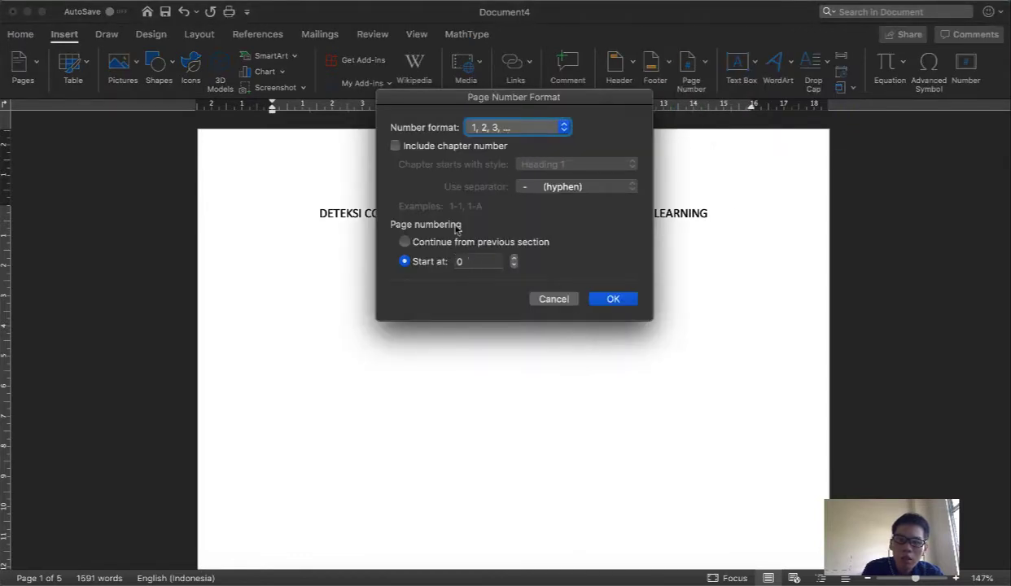
click(552, 301)
click(688, 63)
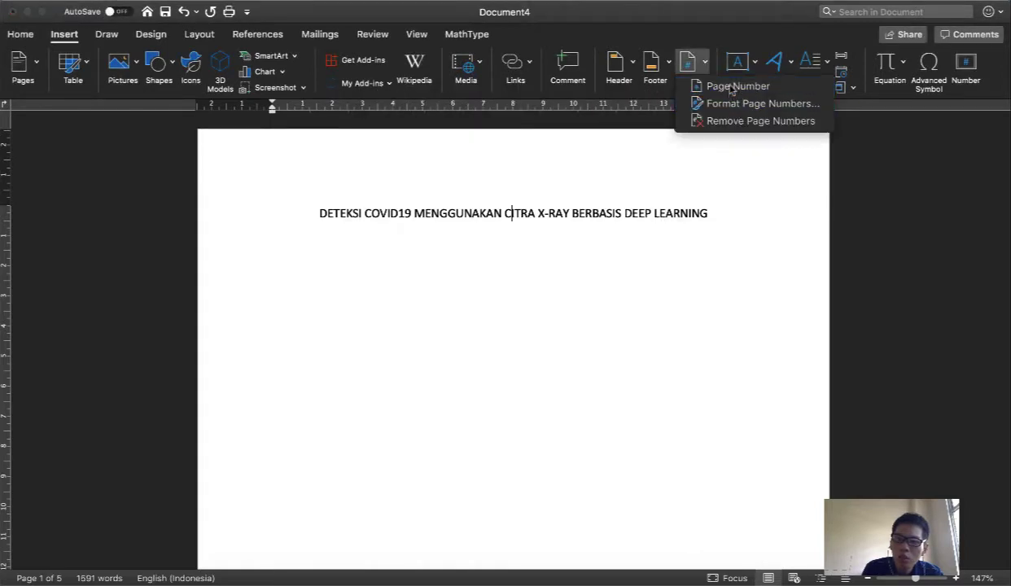
click(715, 86)
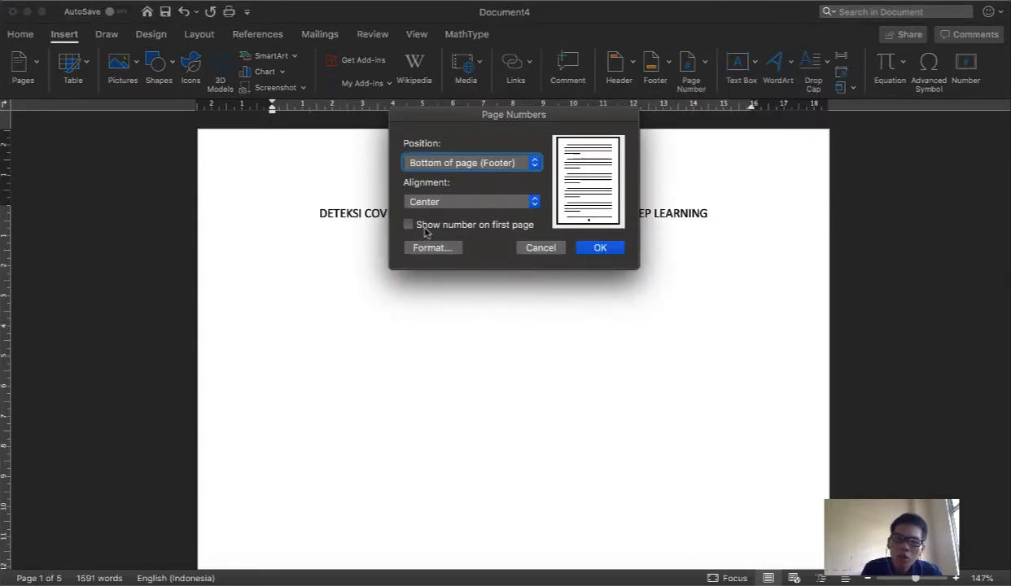
click(539, 248)
Compare the footer of the title page with the footer of the first body text page.
scroll(512, 353, down, 5)
scroll(512, 352, down, 10)
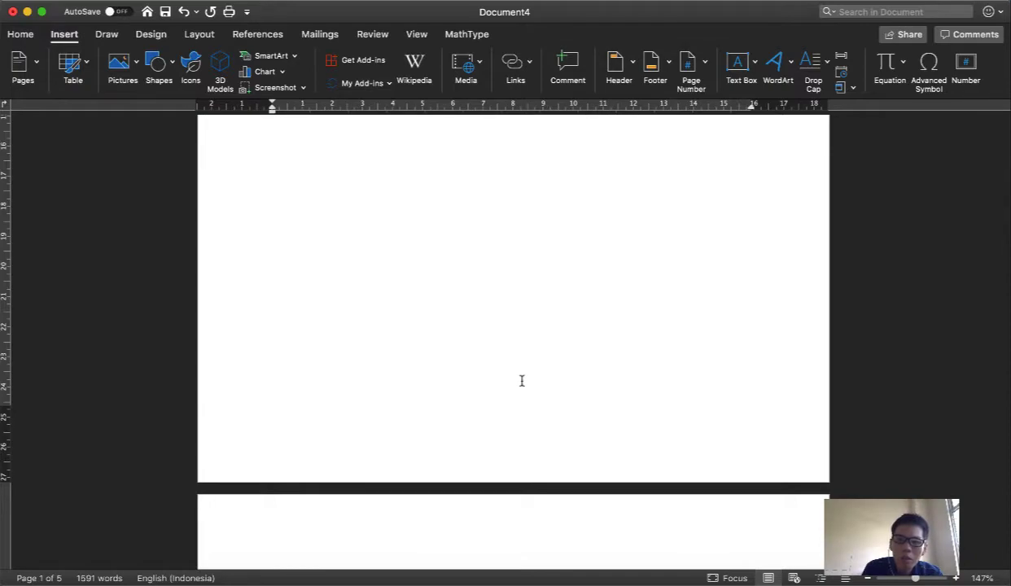
scroll(522, 381, down, 10)
scroll(523, 380, down, 10)
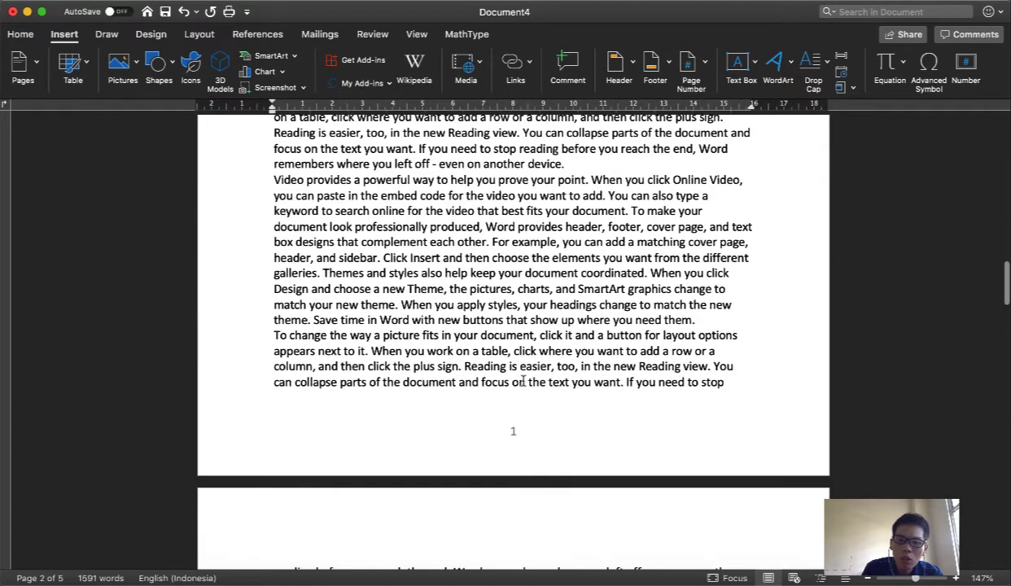
scroll(524, 380, down, 8)
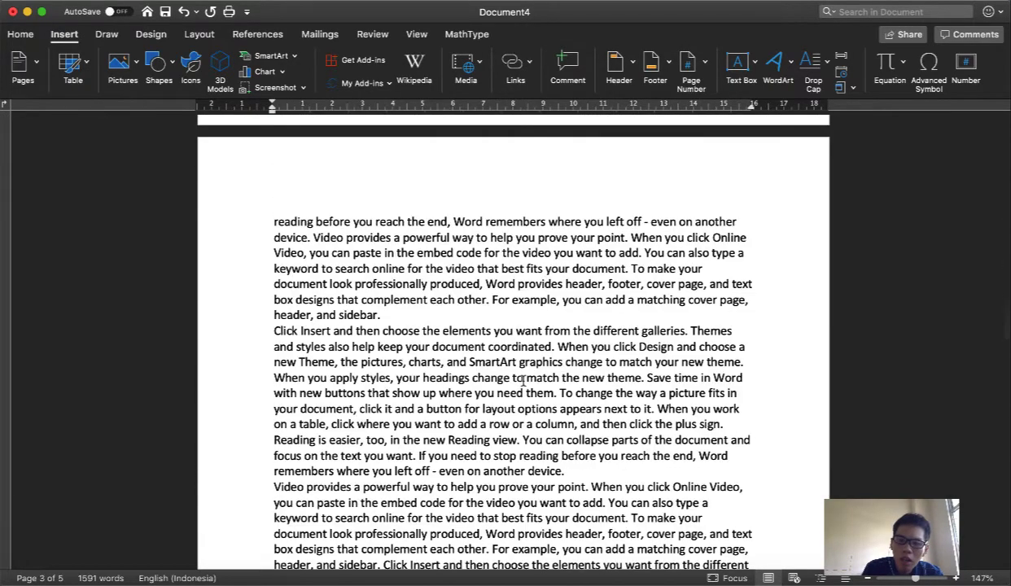
scroll(524, 381, up, 20)
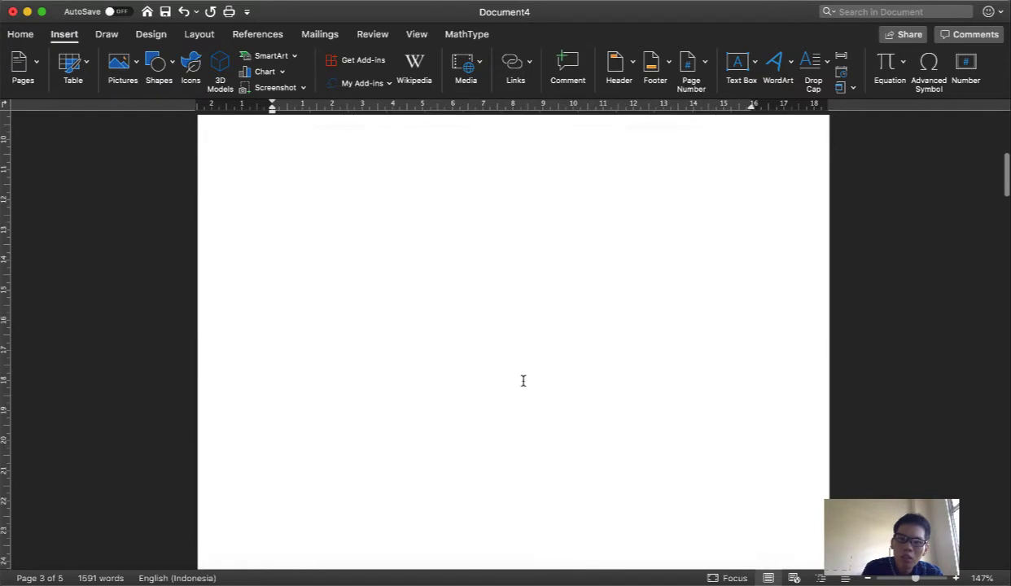
Delete the entire document text and generate new sample paragraphs with the formula =rand(10, 10).
key(super+a)
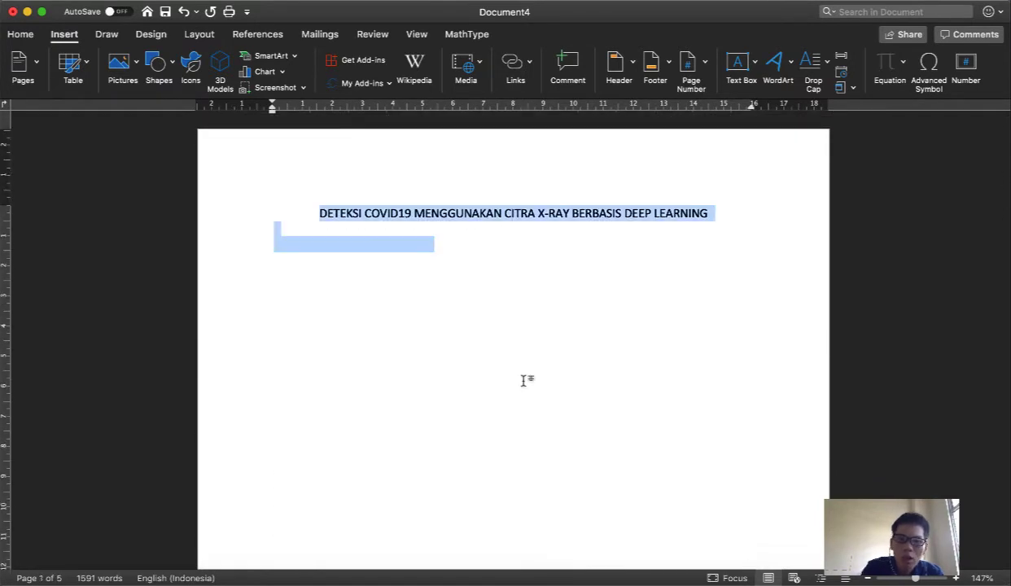
key(BackSpace)
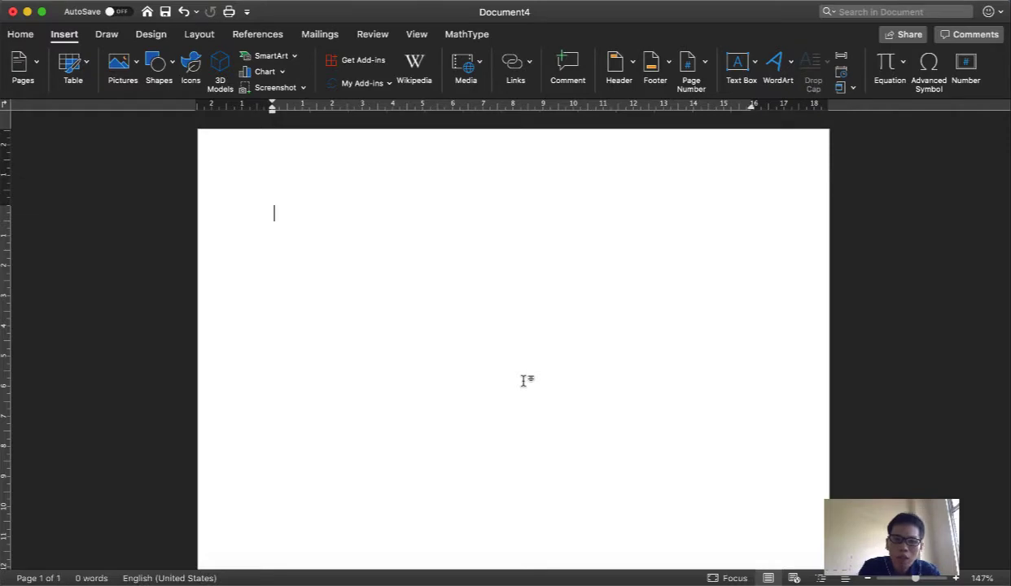
text(=rand(10)
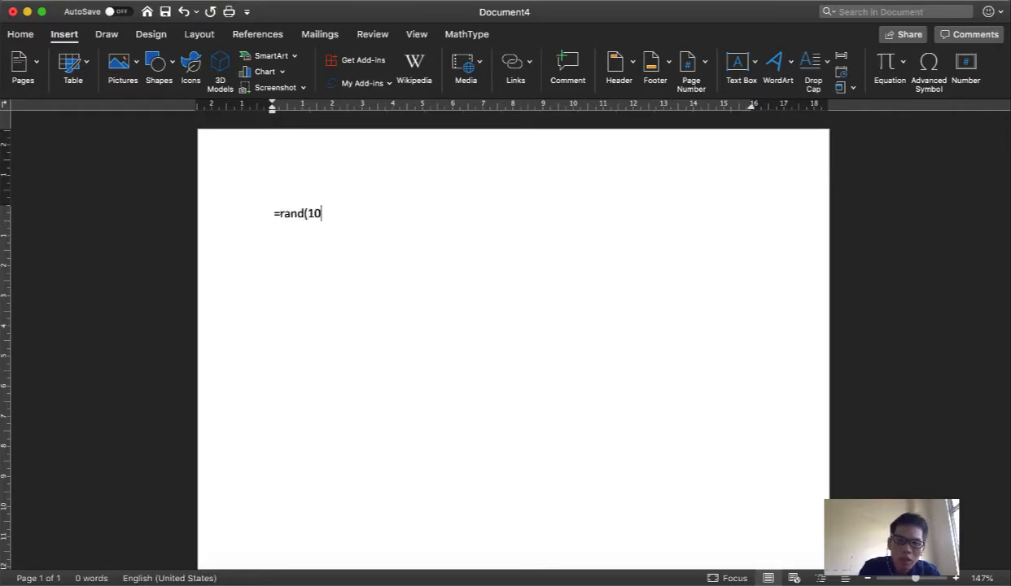
text(, 10))
key(Return)
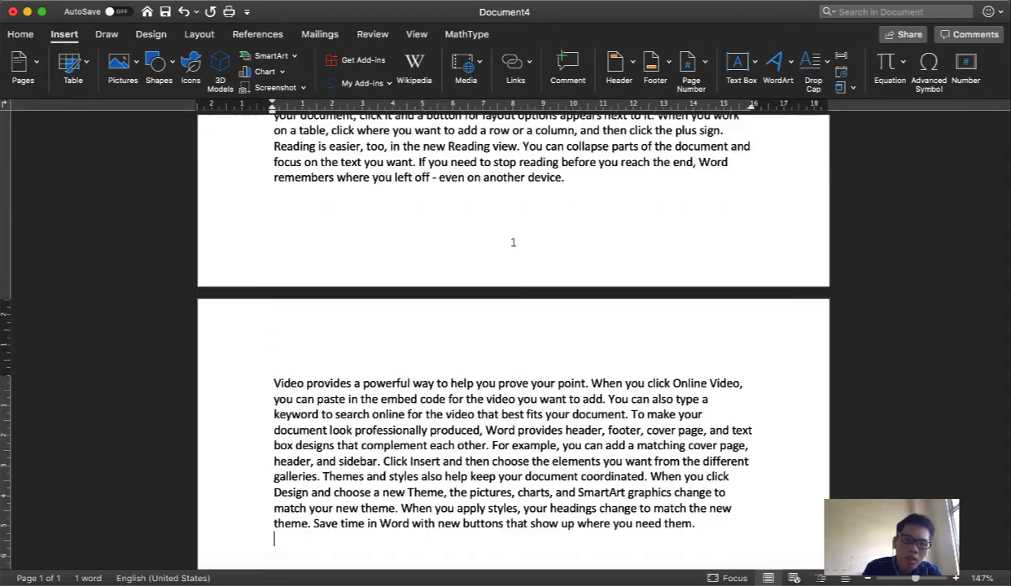
Insert the heading JUDUL on its own line above the first sample paragraph, with blank lines below it.
scroll(530, 383, up, 15)
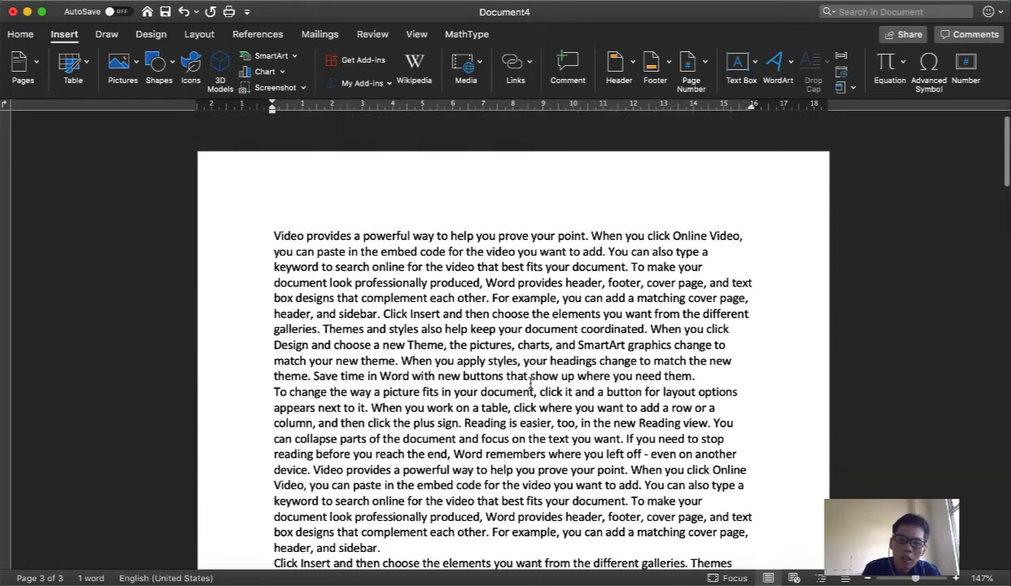
click(275, 212)
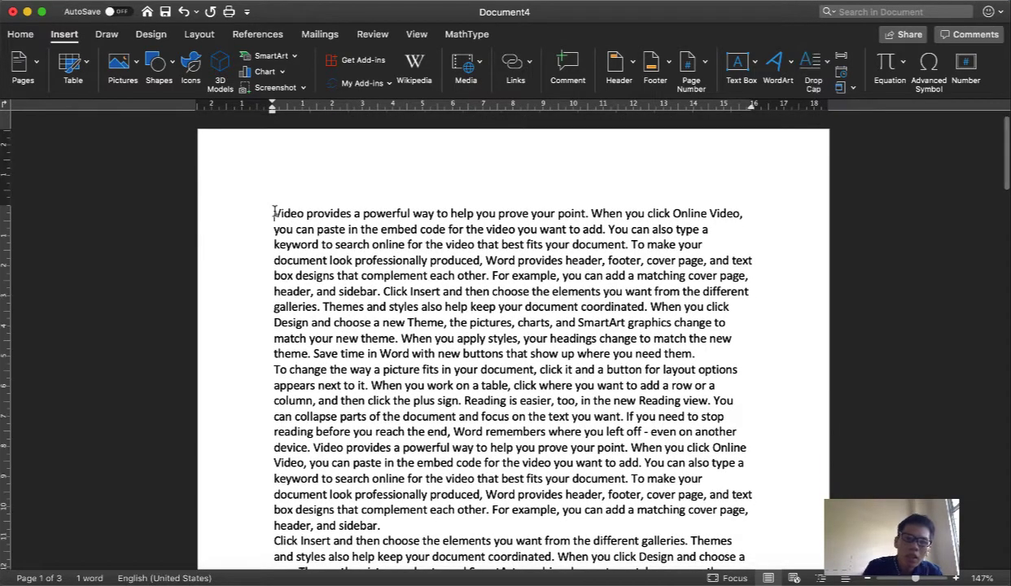
key(Return)
key(Up)
key(Return)
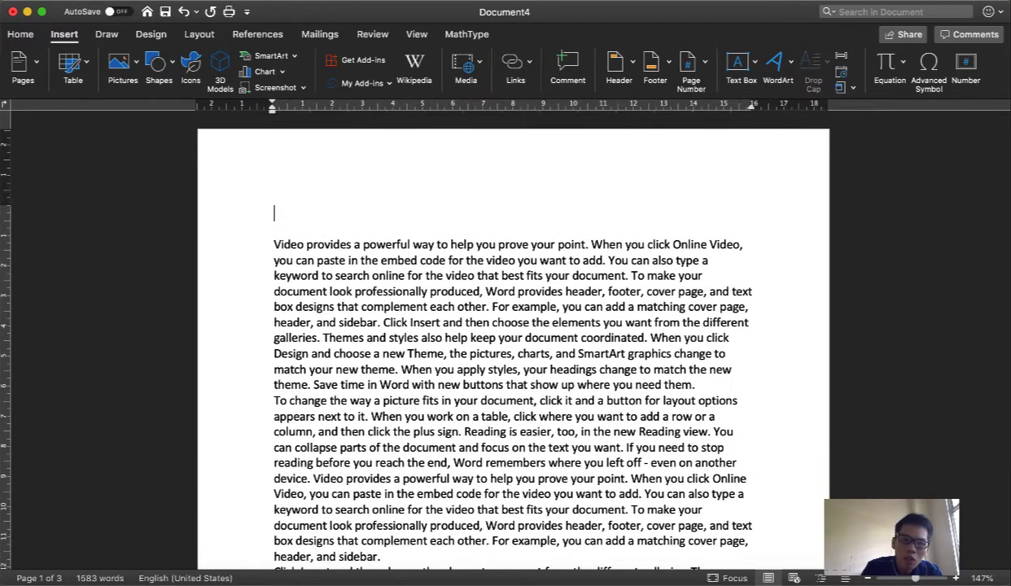
text(JUDUL)
key(Return)
key(Return)
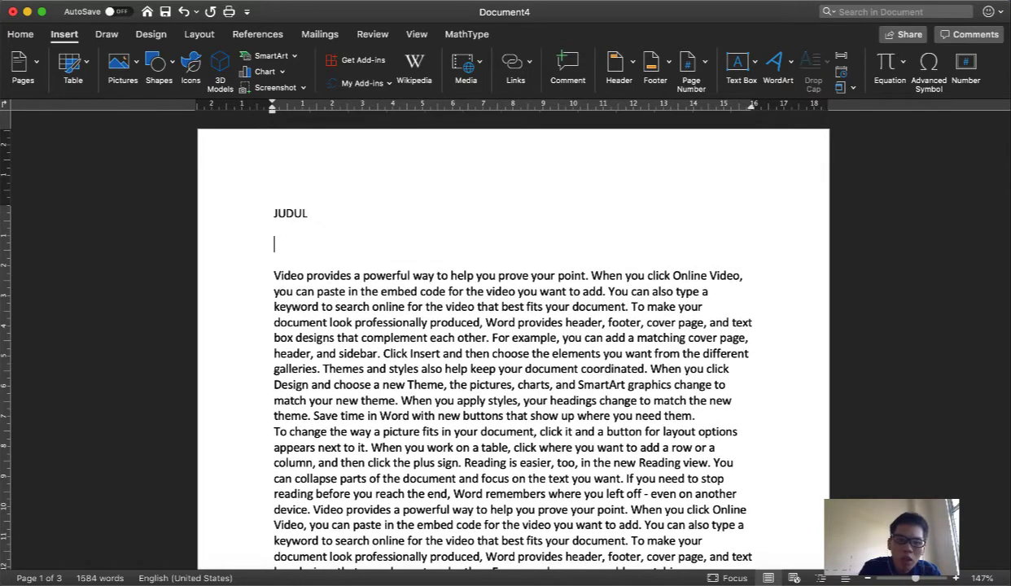
Add the headings KATA PENGANTAR and DAFTAR ISI below JUDUL, separated by blank lines.
text(D)
key(BackSpace)
text(KATA PENGANTAR)
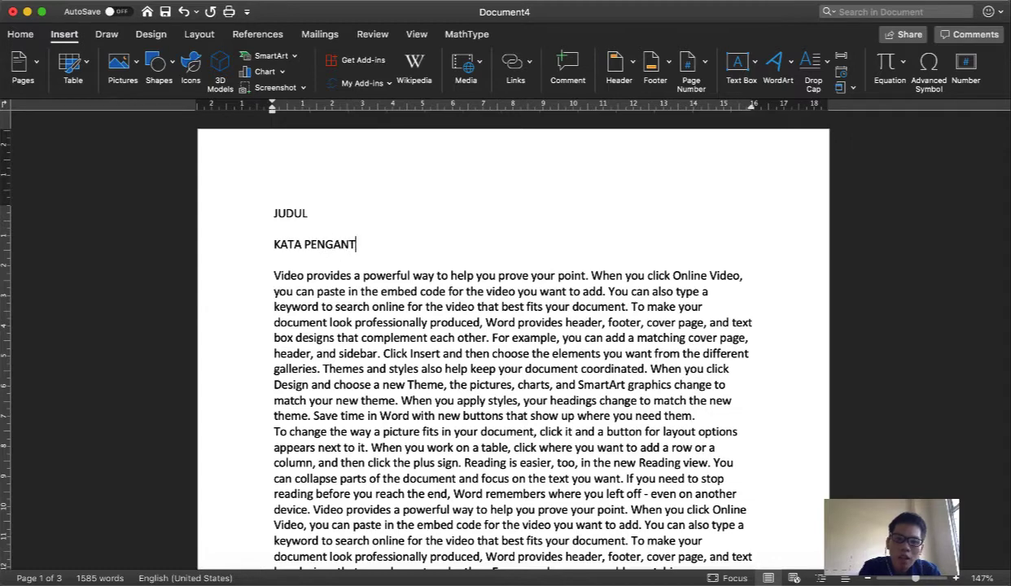
key(Return)
key(Up)
key(Up)
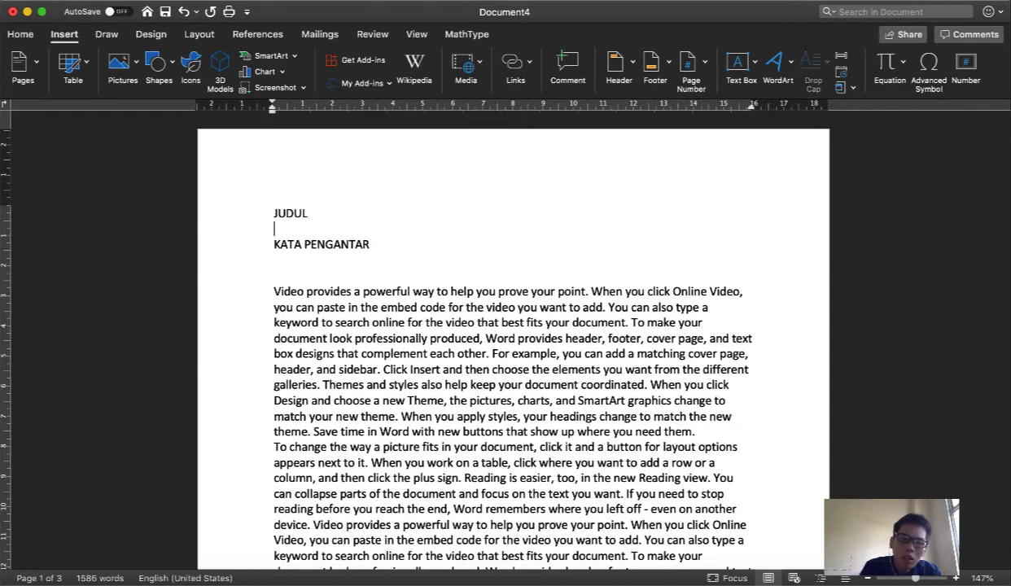
key(Down)
key(Down)
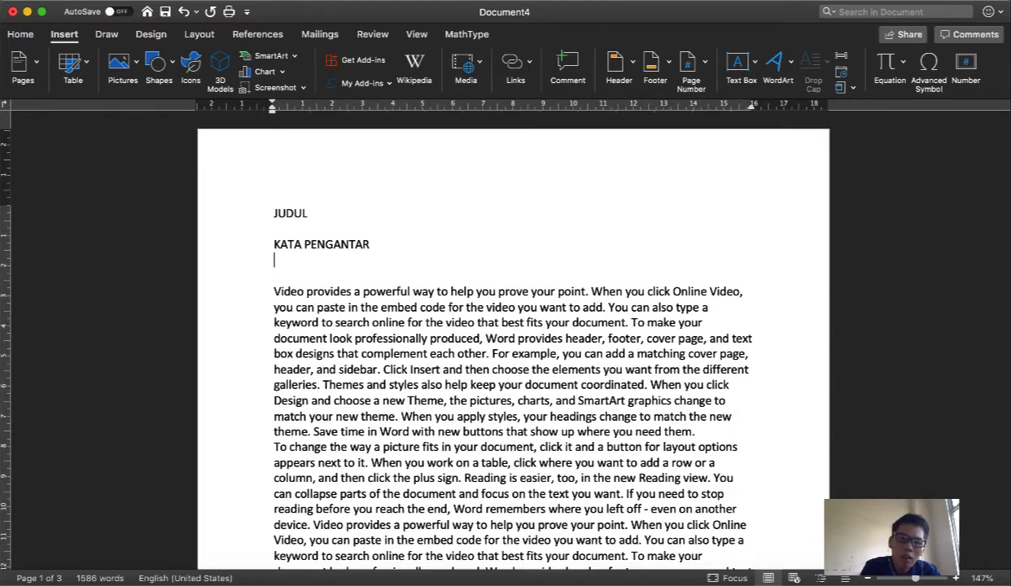
key(Return)
text(DAF)
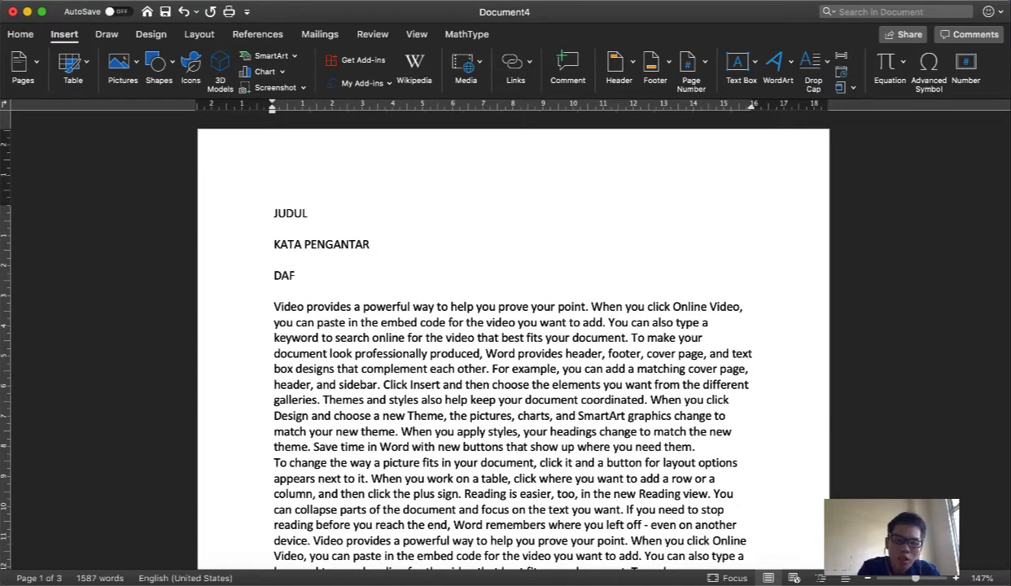
text(TAR ISI)
Extend the JUDUL line with the note "– tidak ada halaman/footer".
key(Up)
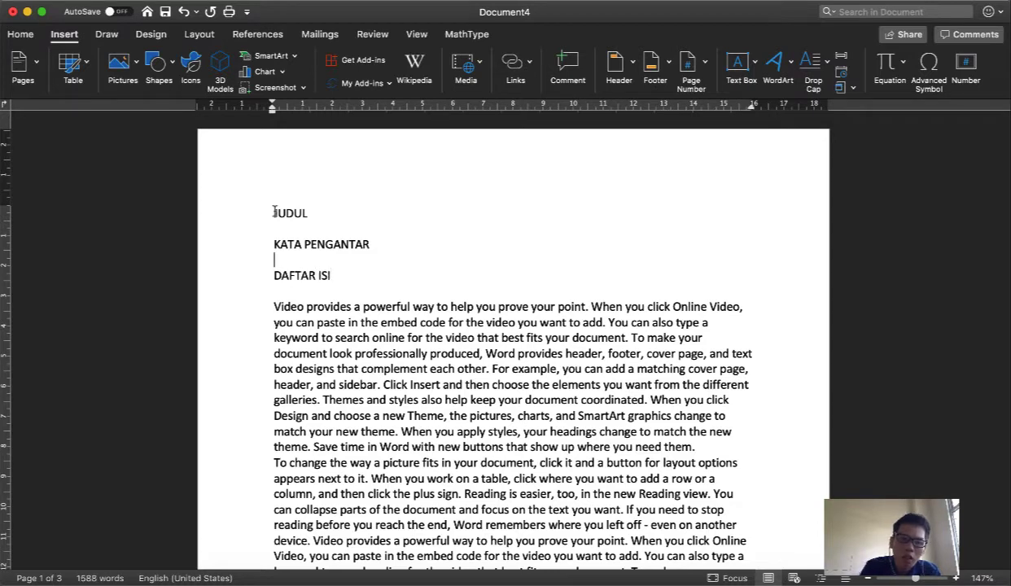
key(Left)
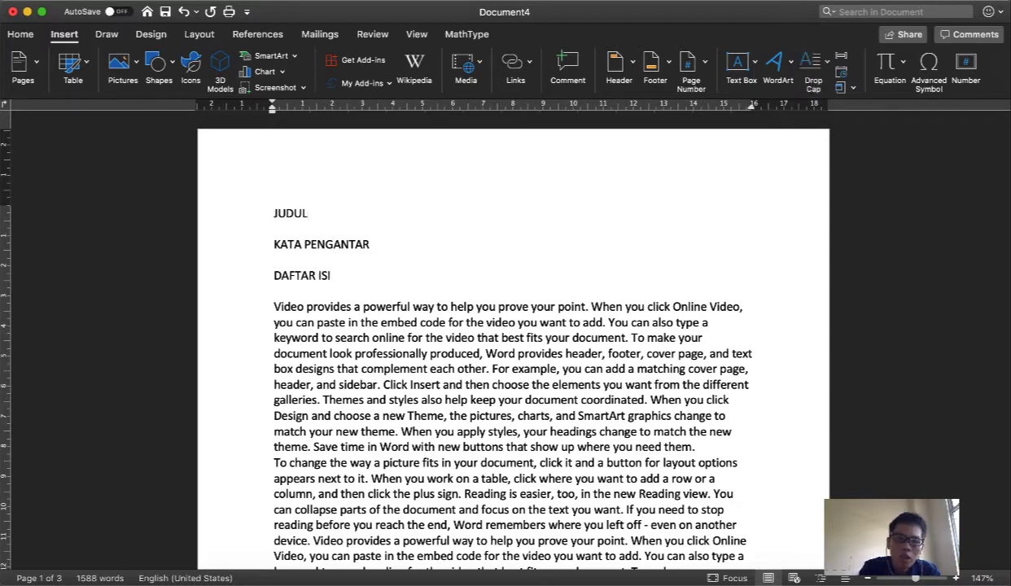
text(- tidak ada halaman)
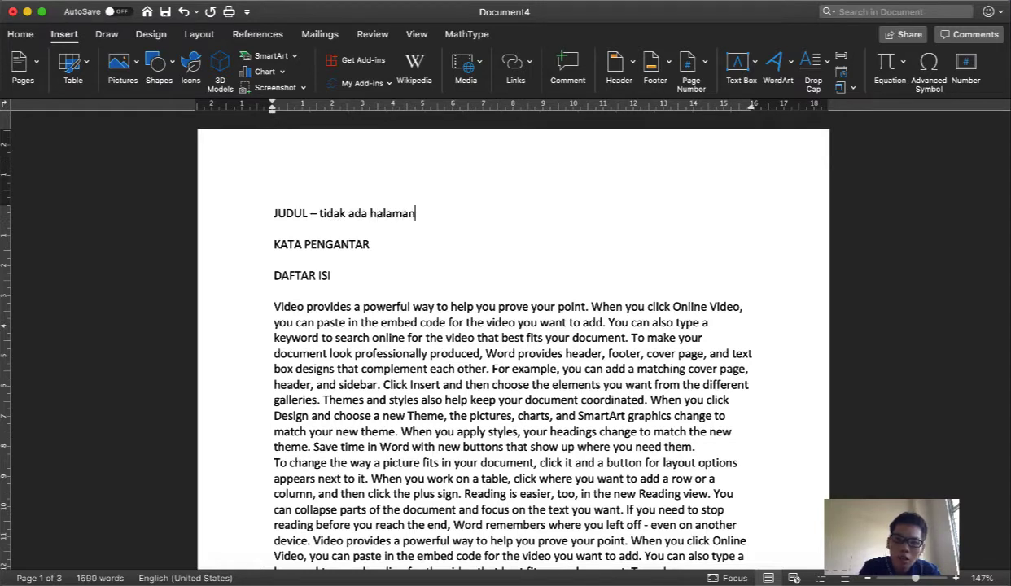
text(/footer)
Extend the KATA PENGANTAR line with the note "– menggunakan penomoran halaman romawi (i, ii, iii)".
key(Down)
key(Down)
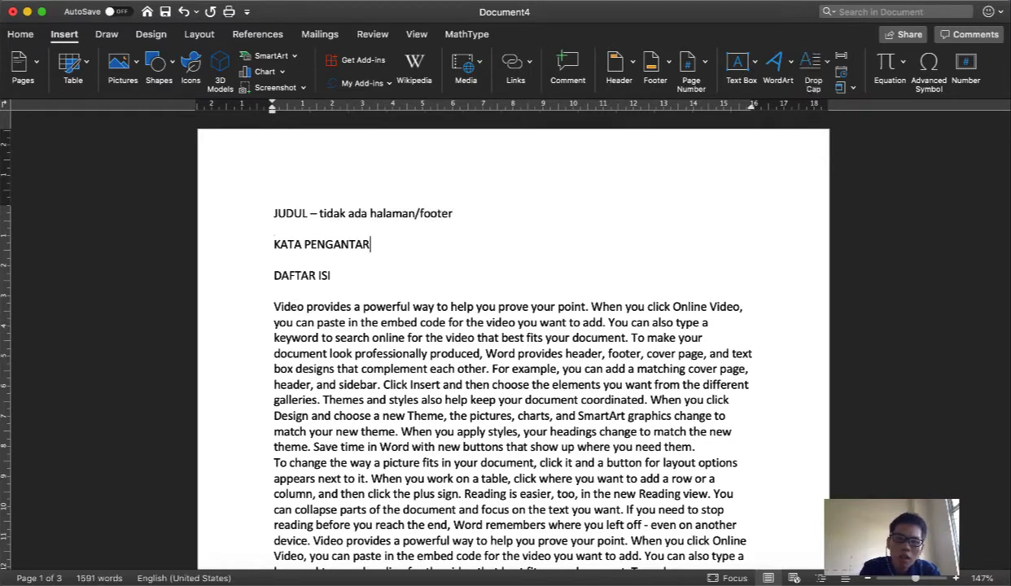
text(- menggunakan footer)
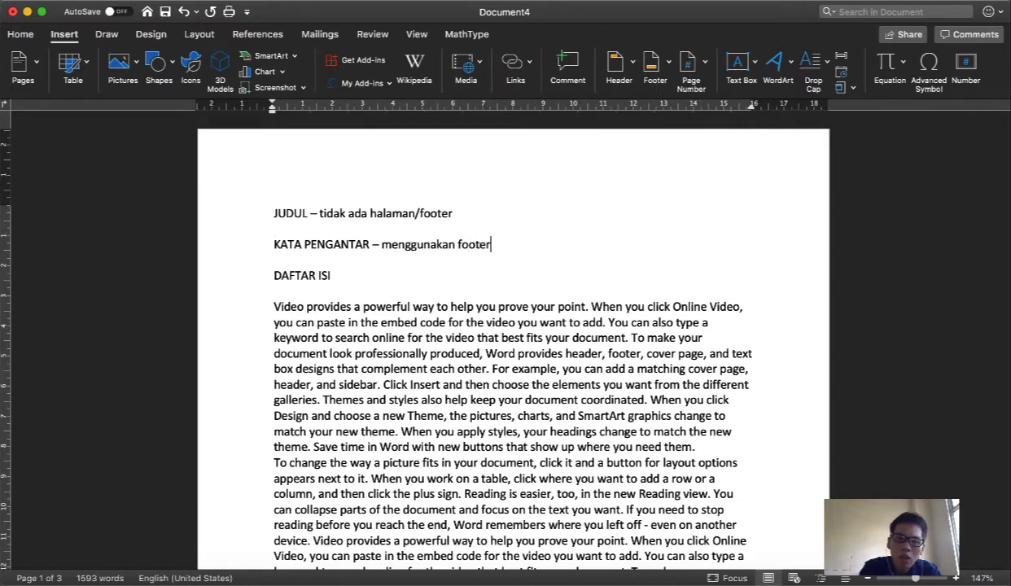
key(alt+shift+Left)
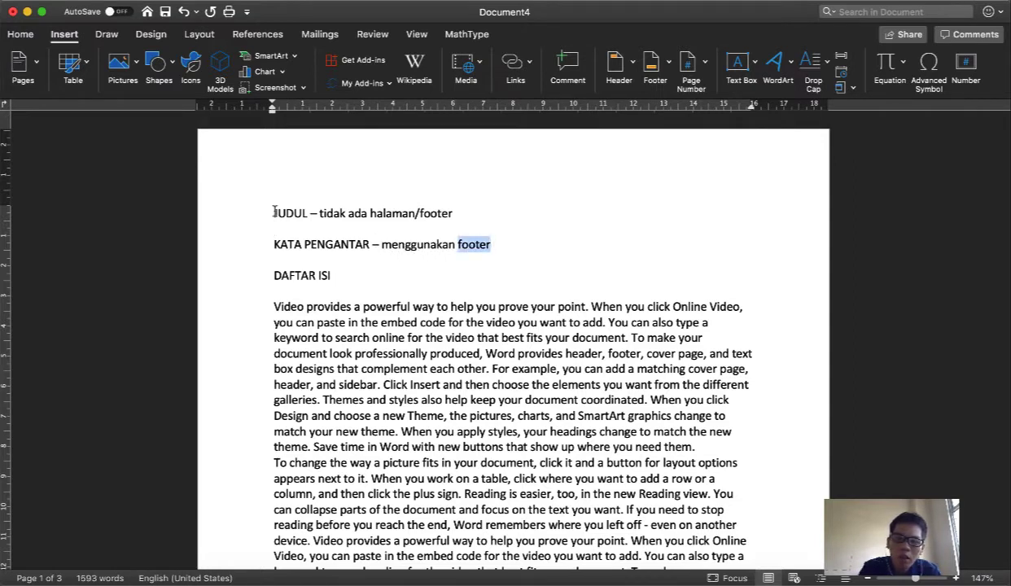
text(penomoran halaman)
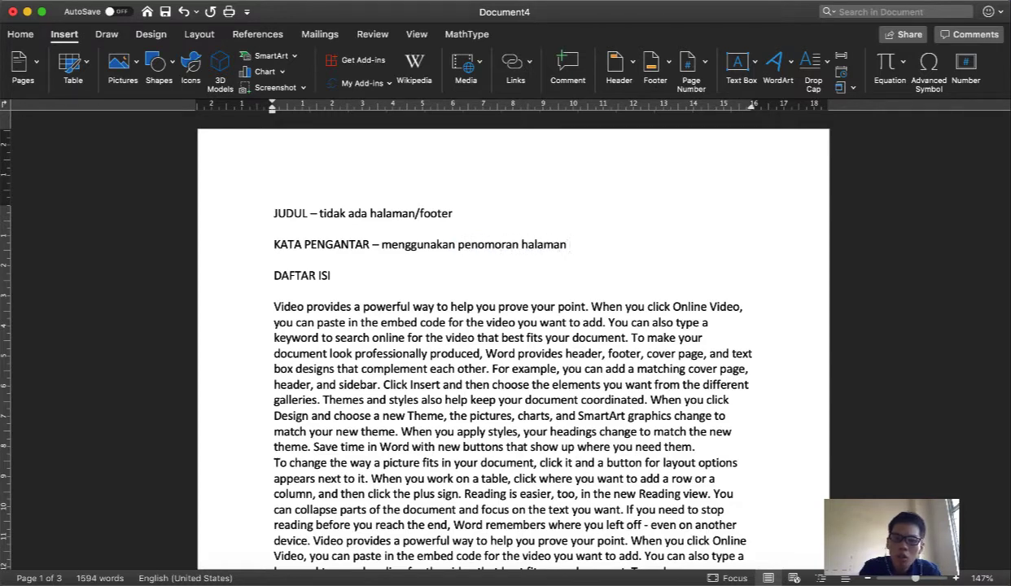
text( romawi (i)
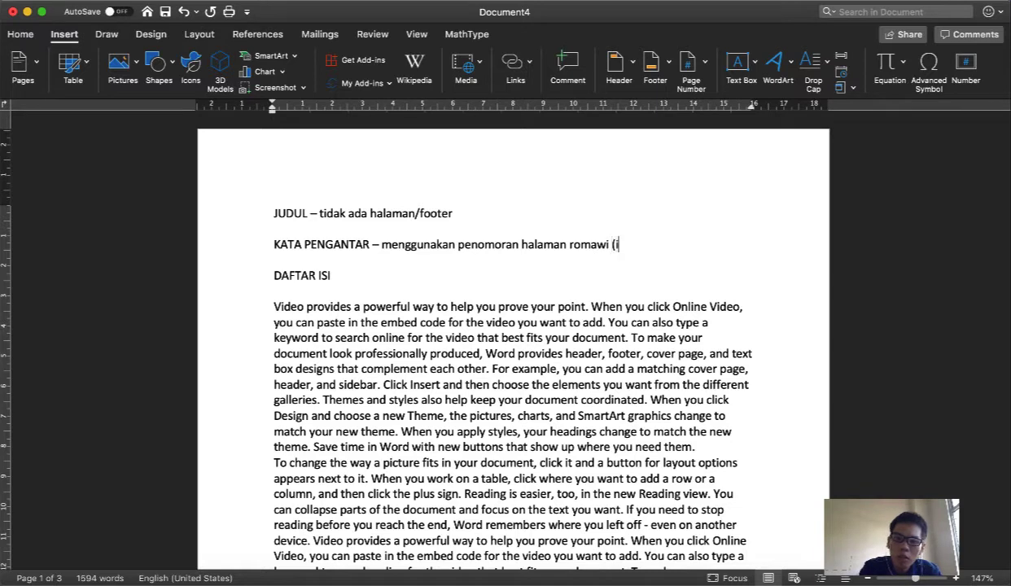
text(, ii, iii)
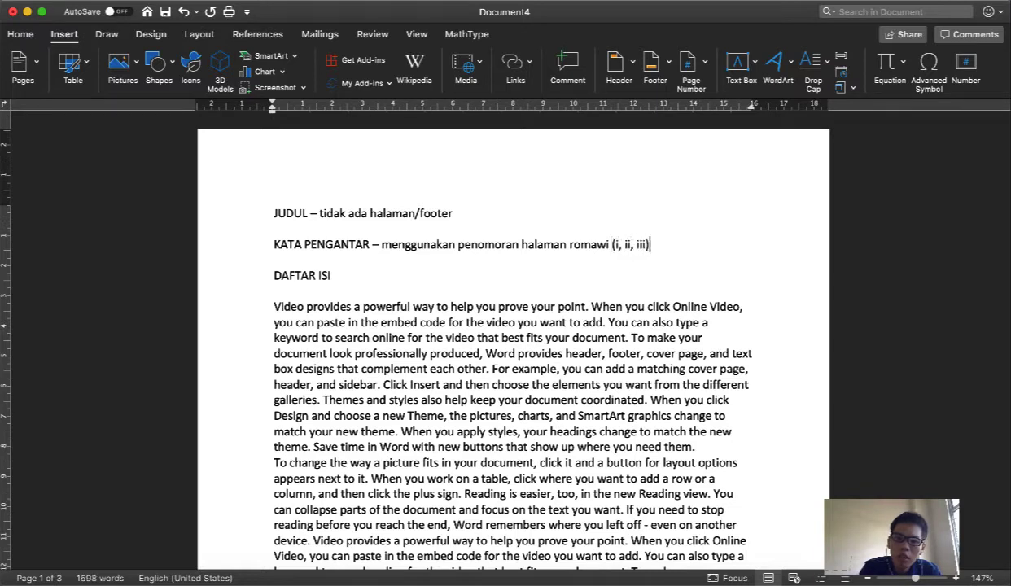
Extend the DAFTAR ISI line with the note "– menggunakan penomonran halaman romawi (i, ii, iii) – lanjutan sebelumnya".
key(Down)
key(Down)
text(- meng)
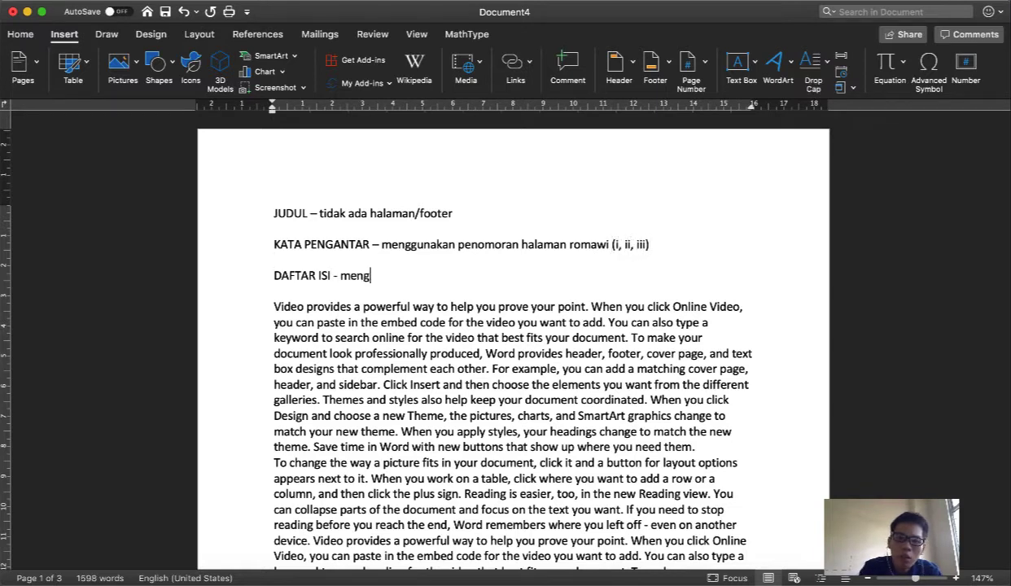
text(gunakan penomon)
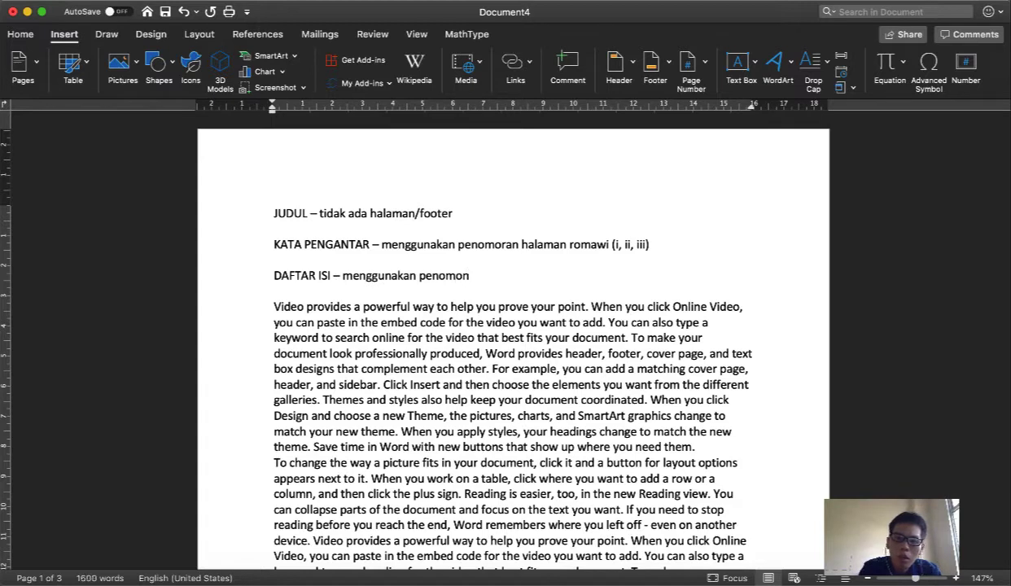
text(ran halaman )
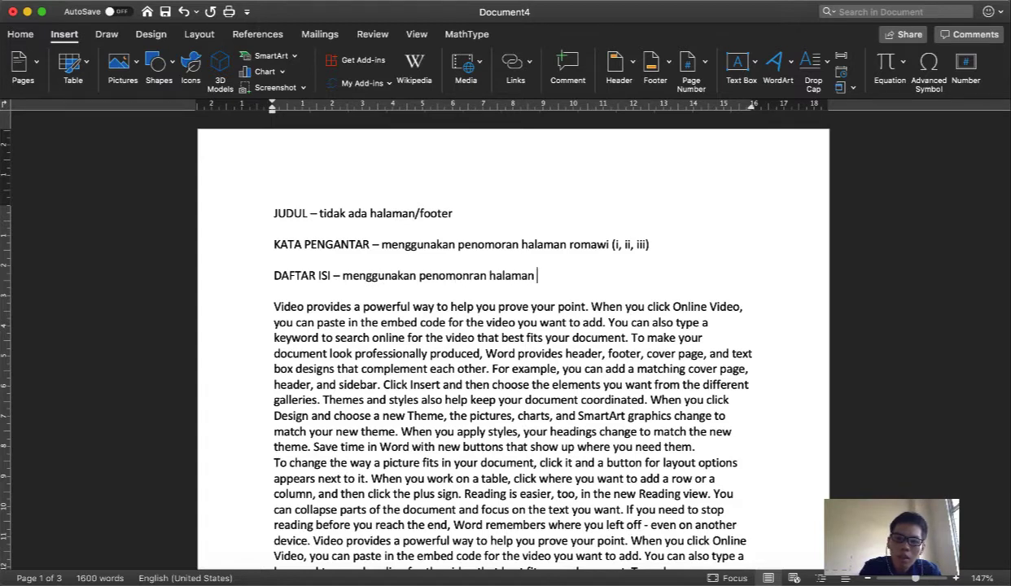
text(romowa)
key(BackSpace)
key(BackSpace)
key(BackSpace)
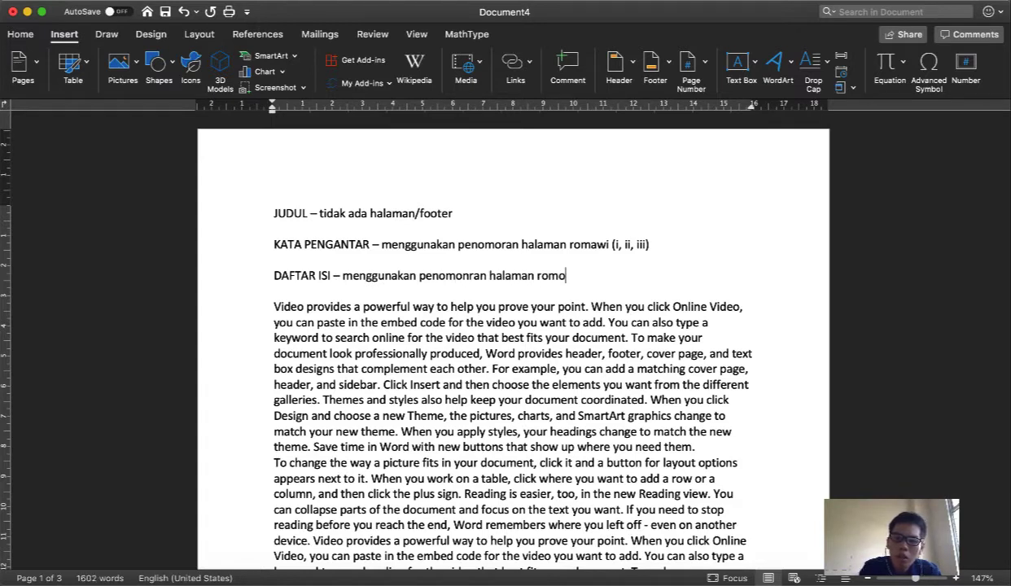
text(awi (i,)
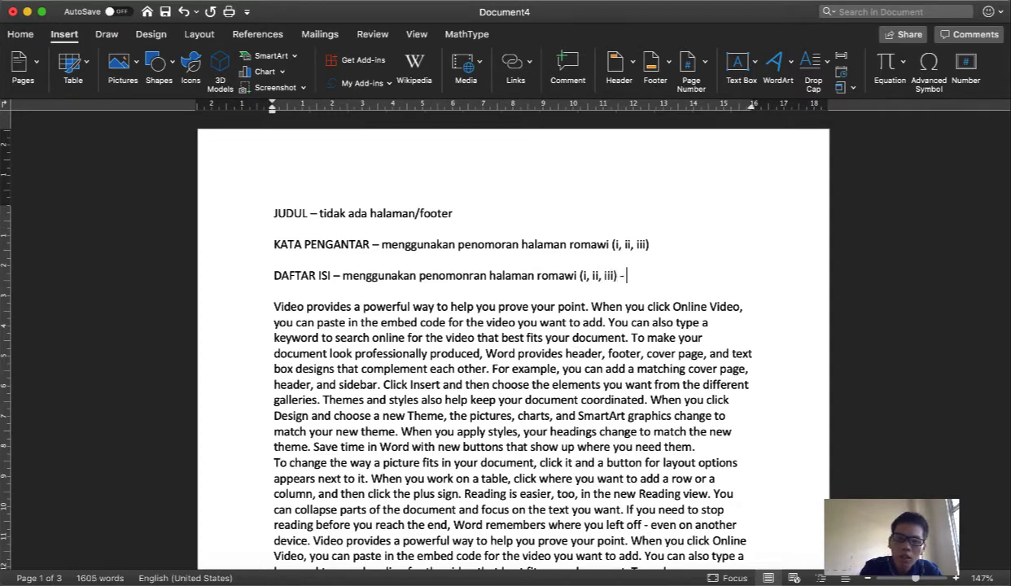
text( ii, iii) – lanjutan )
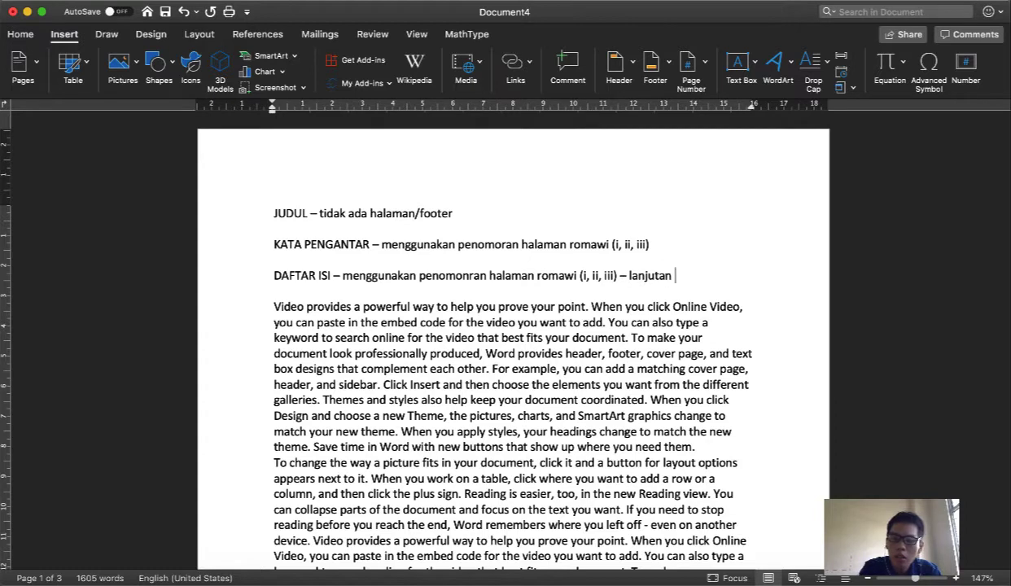
text(sebelumnya)
Add the heading NASKAH on a new line below DAFTAR ISI, directly above the sample text.
key(Down)
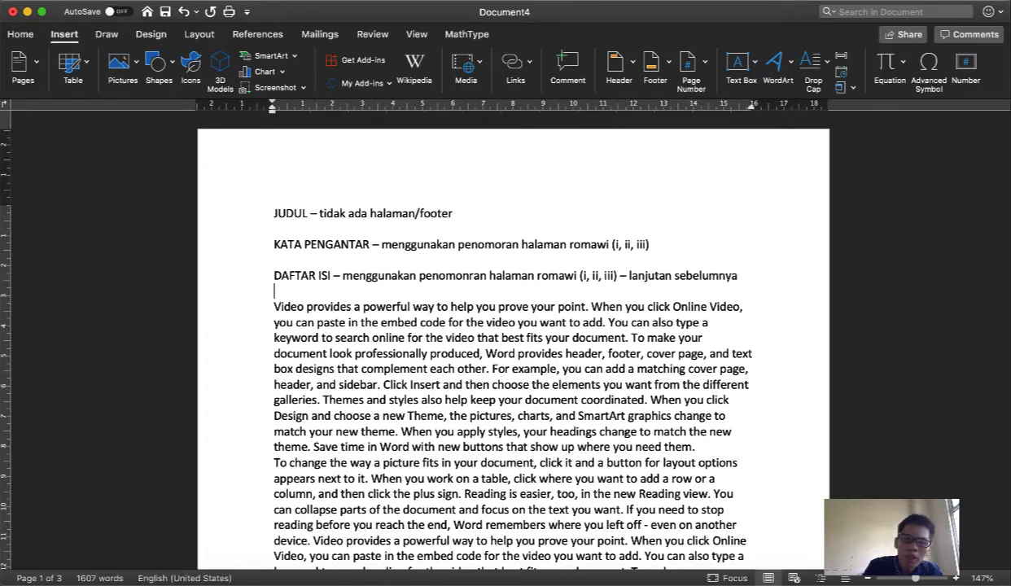
key(Return)
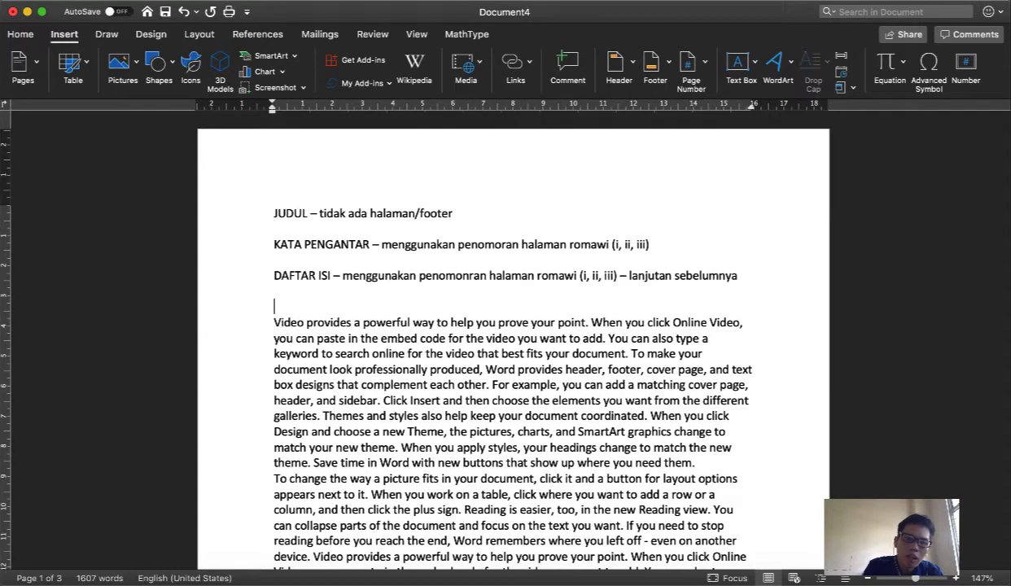
text(NASG)
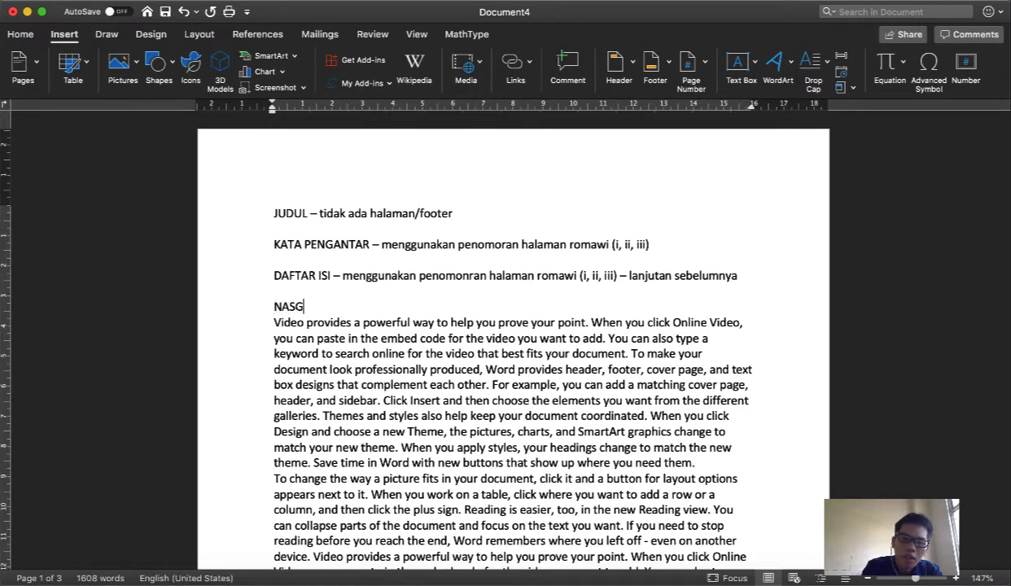
key(BackSpace)
text(KA)
key(BackSpace)
key(BackSpace)
text(AH )
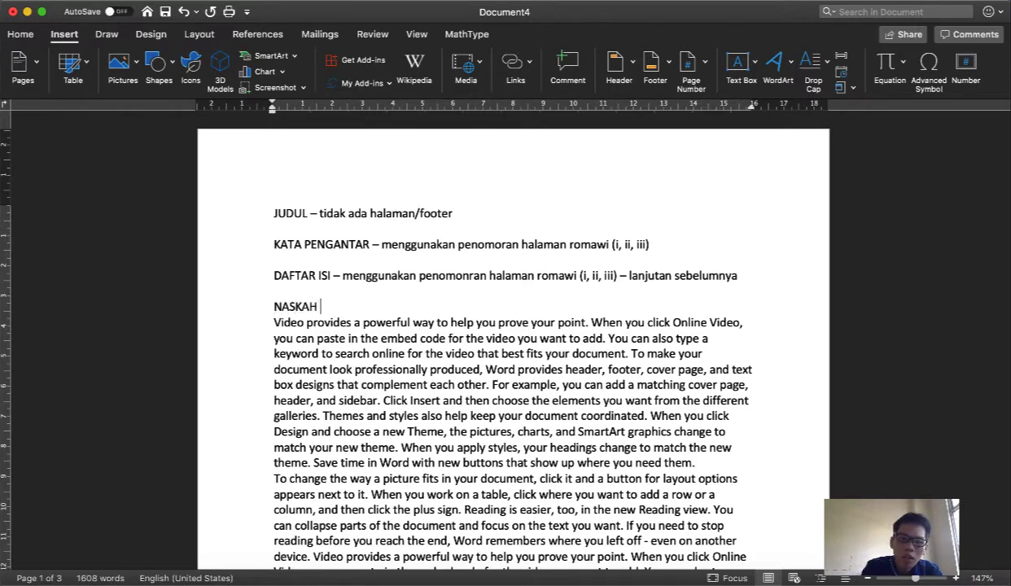
Extend the NASKAH line with "– menggunakan penomoran halaman arab (1, 2, 3, …)" and correct the spelling to "penomoran" in the DAFTAR ISI line.
text(- menggunakan penomon)
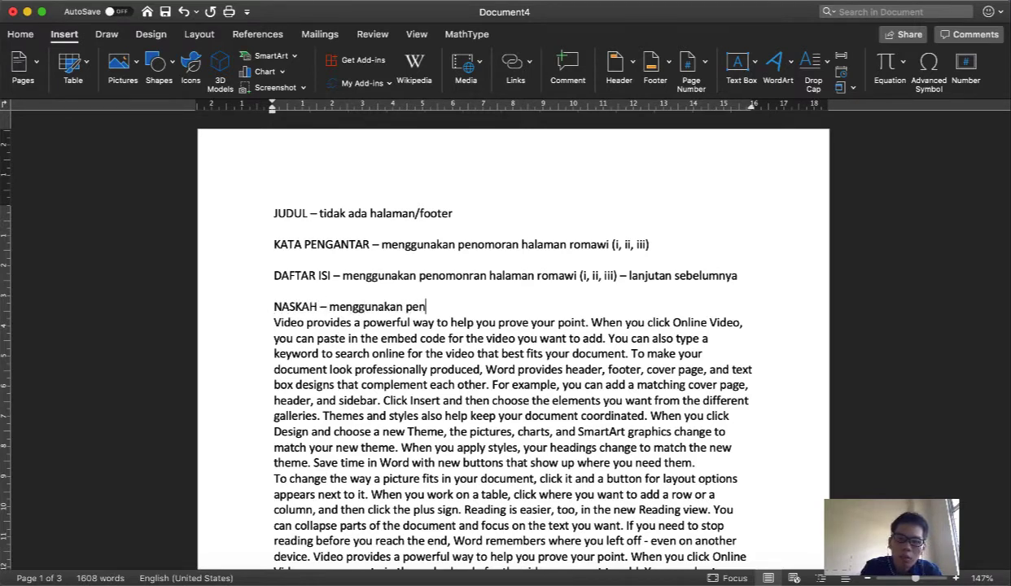
key(BackSpace)
key(BackSpace)
key(BackSpace)
text(moran )
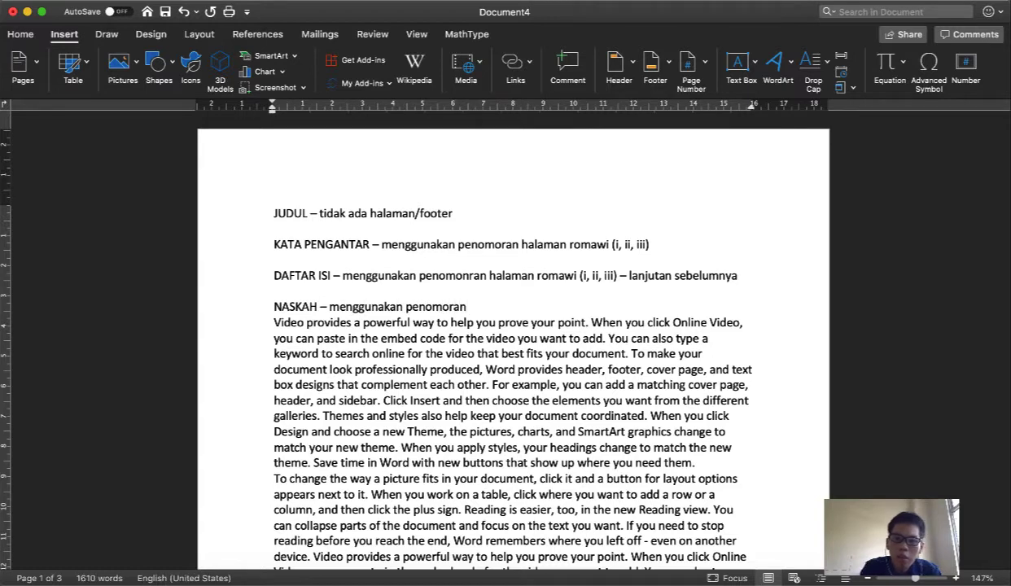
text(halaman )
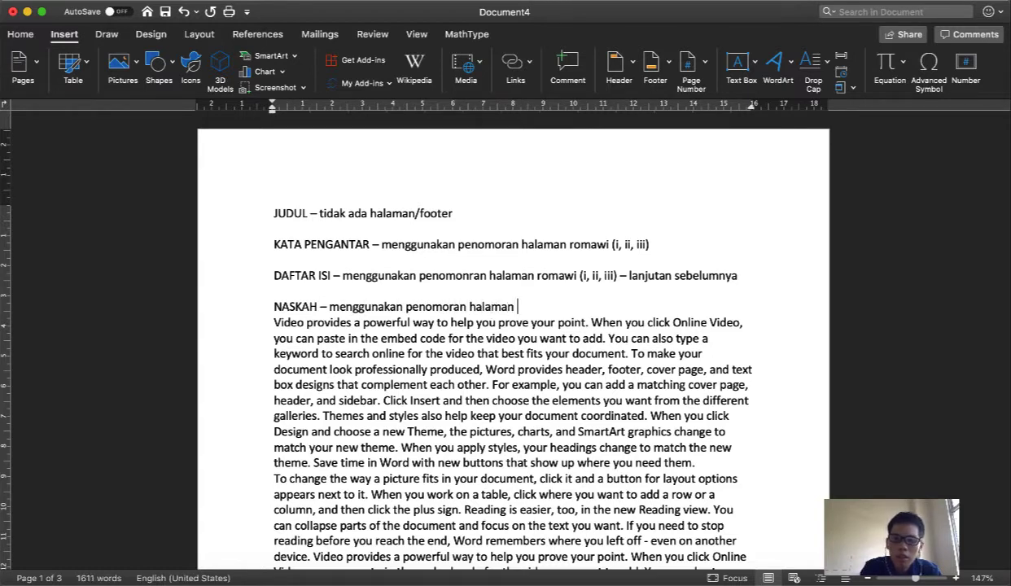
text(arab )
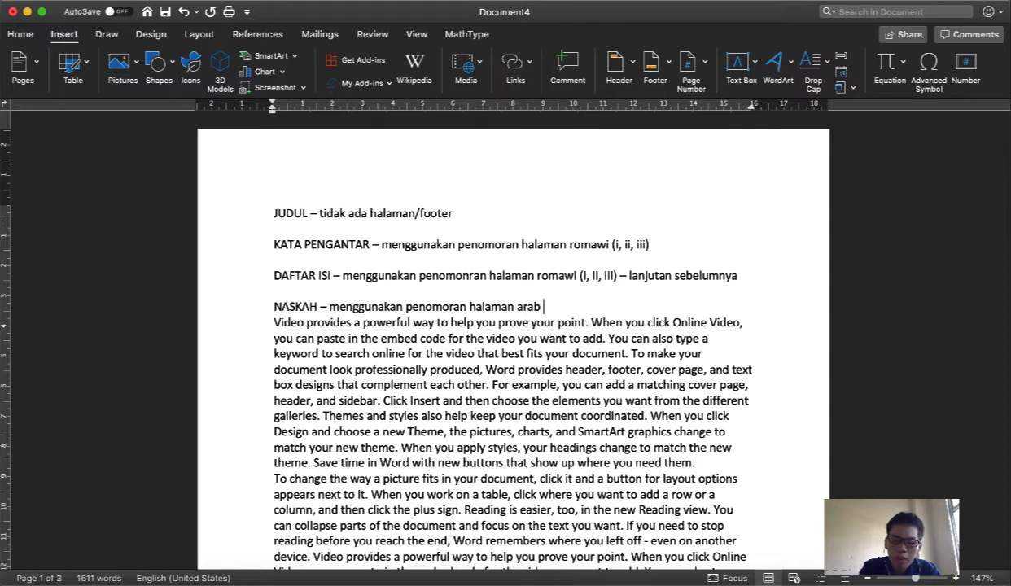
text((1, 2)
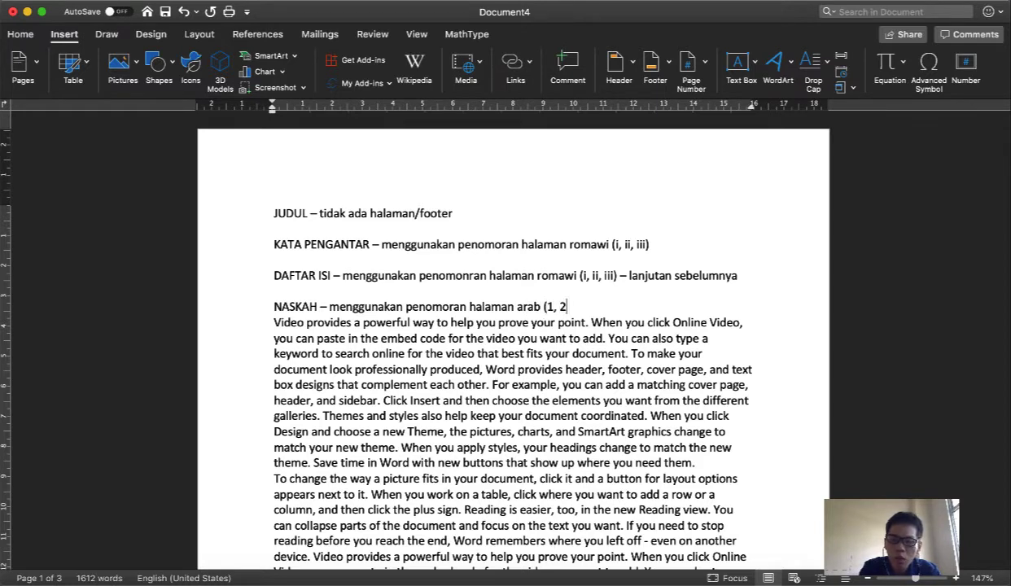
text(, 3, …)
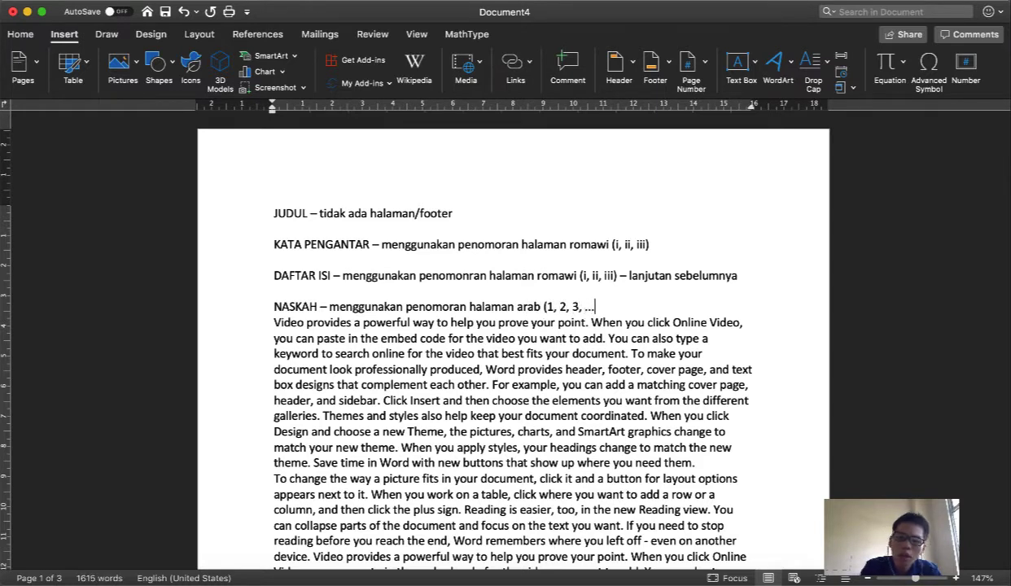
text(...))
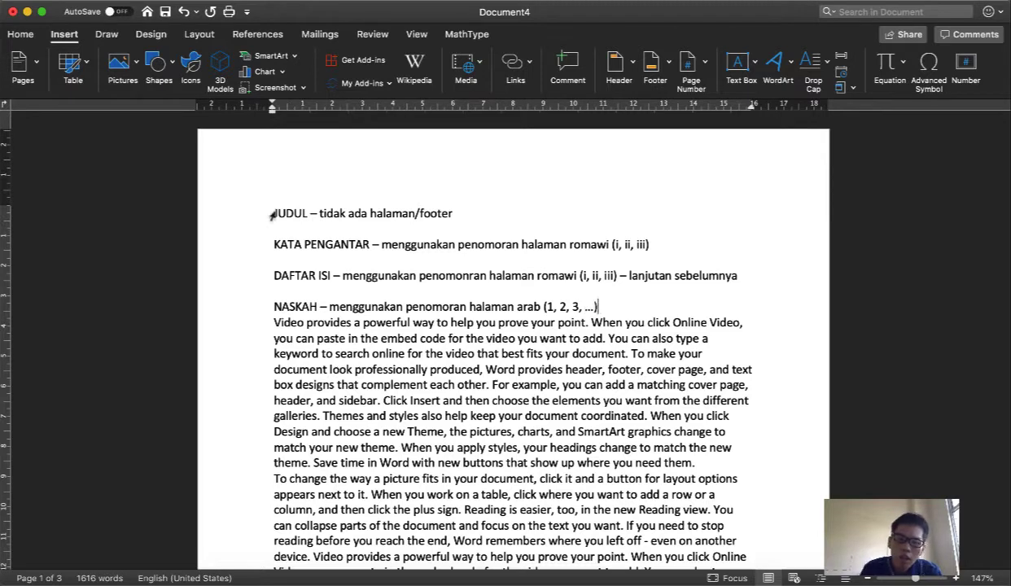
key(BackSpace)
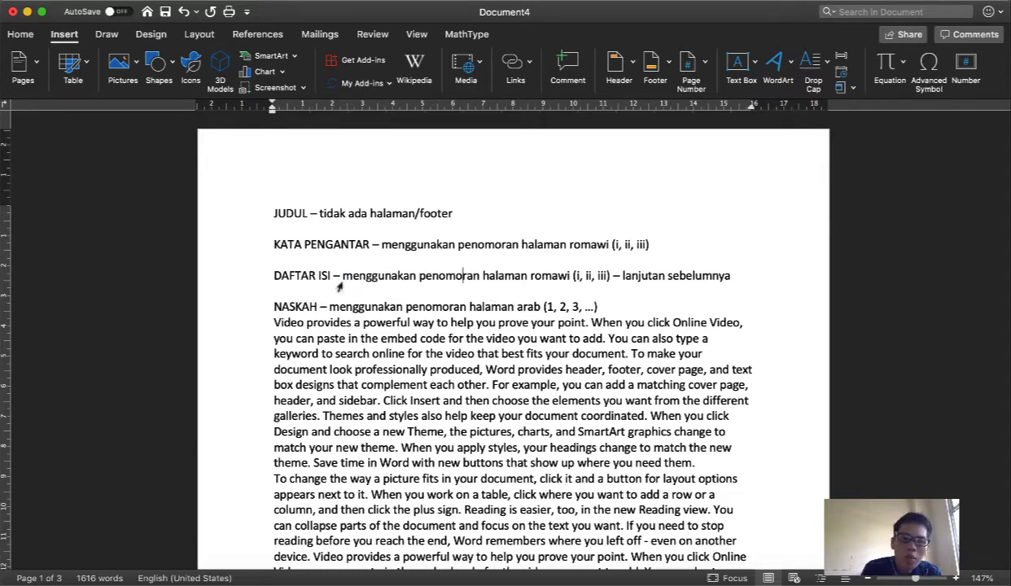
click(267, 207)
click(274, 245)
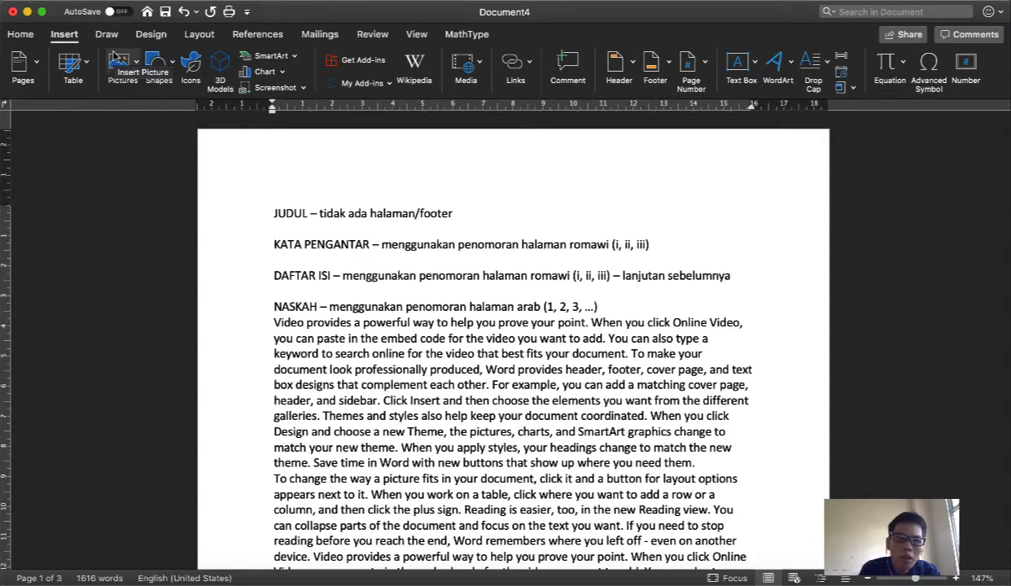
click(23, 65)
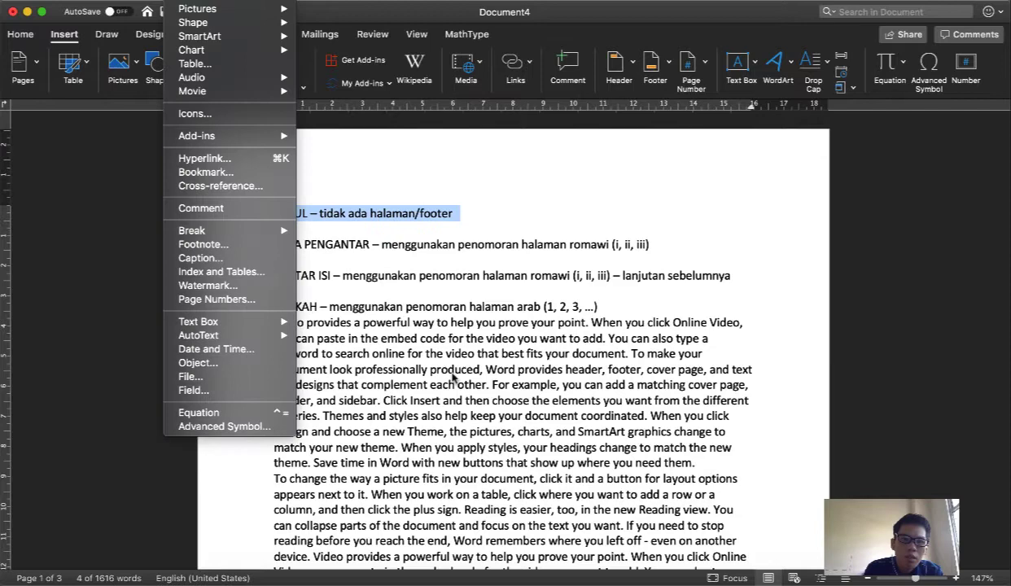
key(Escape)
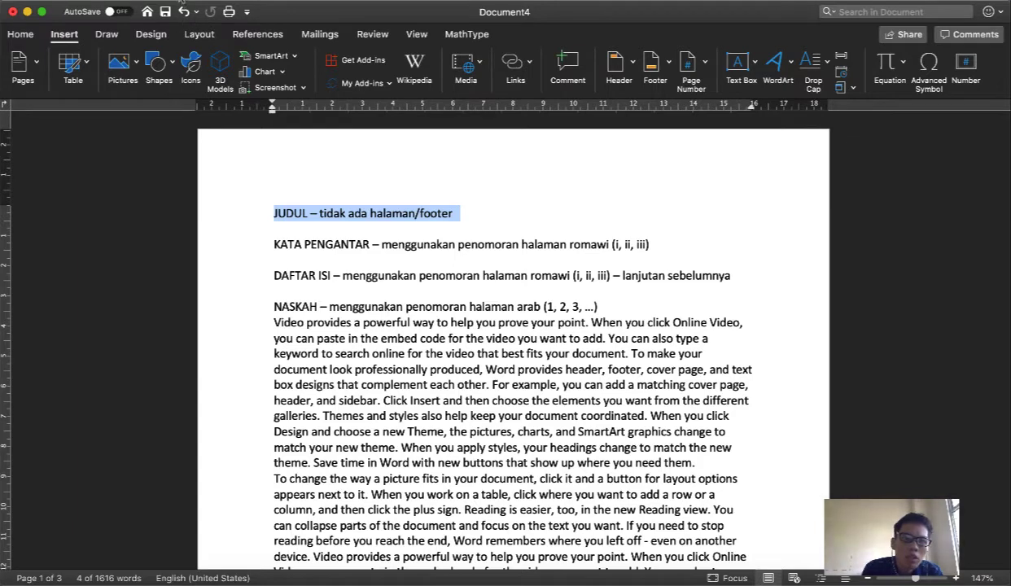
click(180, 3)
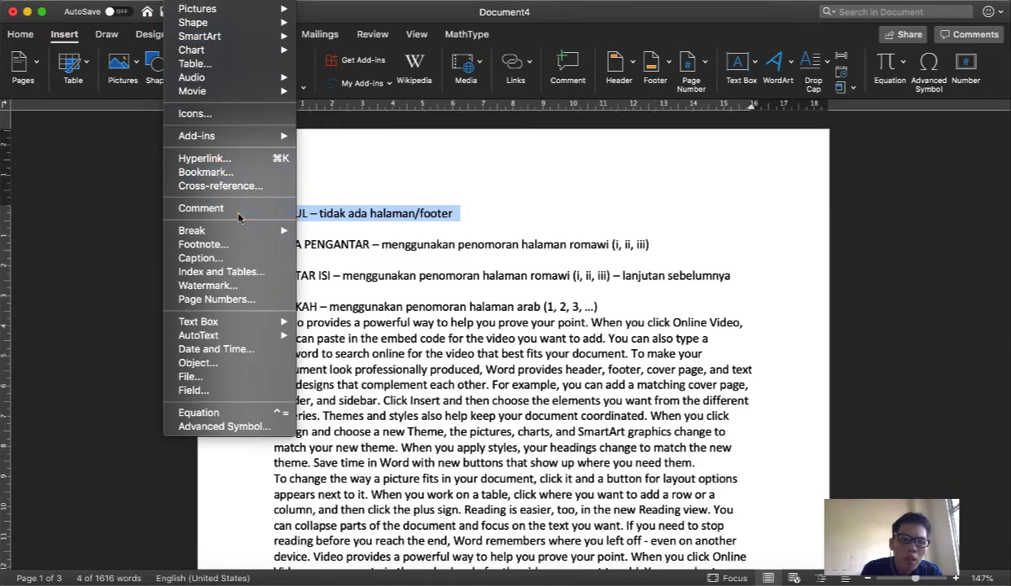
mouse_move(272, 235)
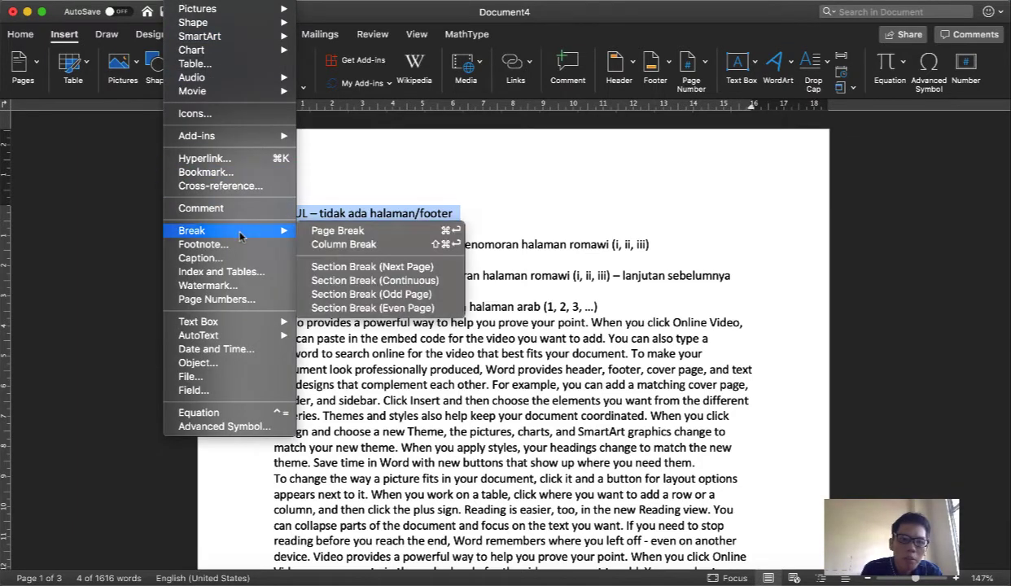
click(413, 272)
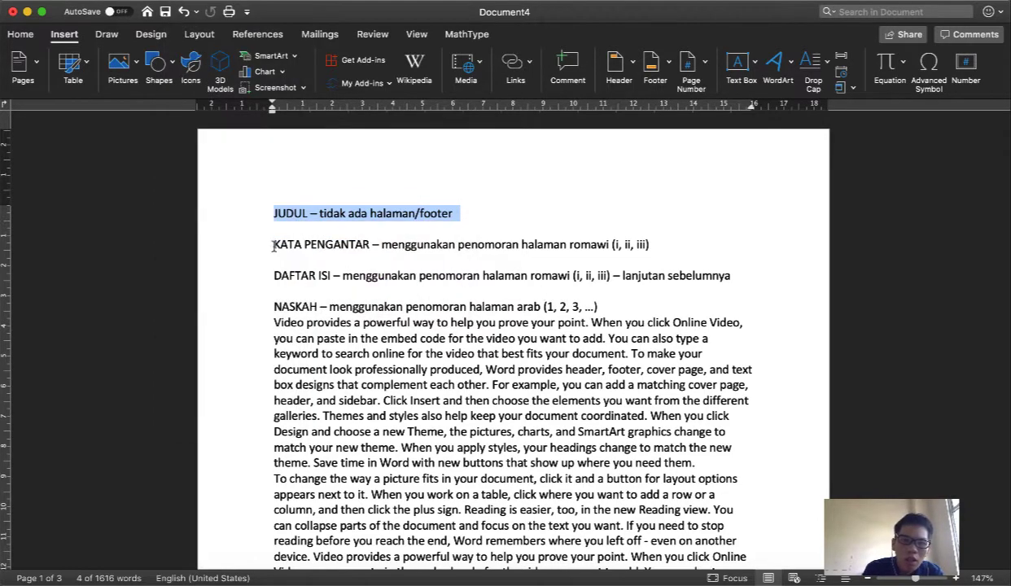
Insert a next-page section break directly before the KATA PENGANTAR line.
click(274, 246)
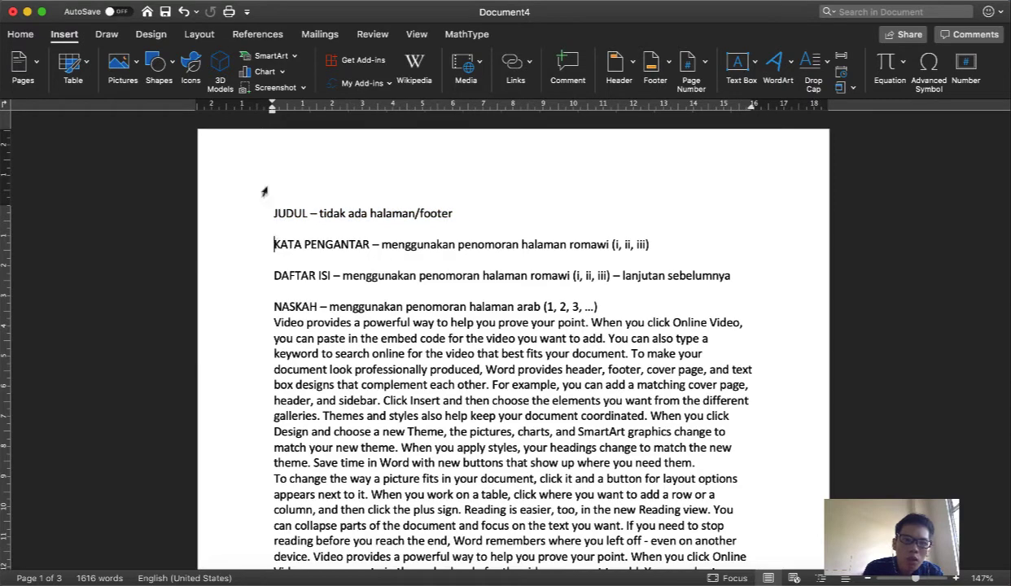
click(181, 2)
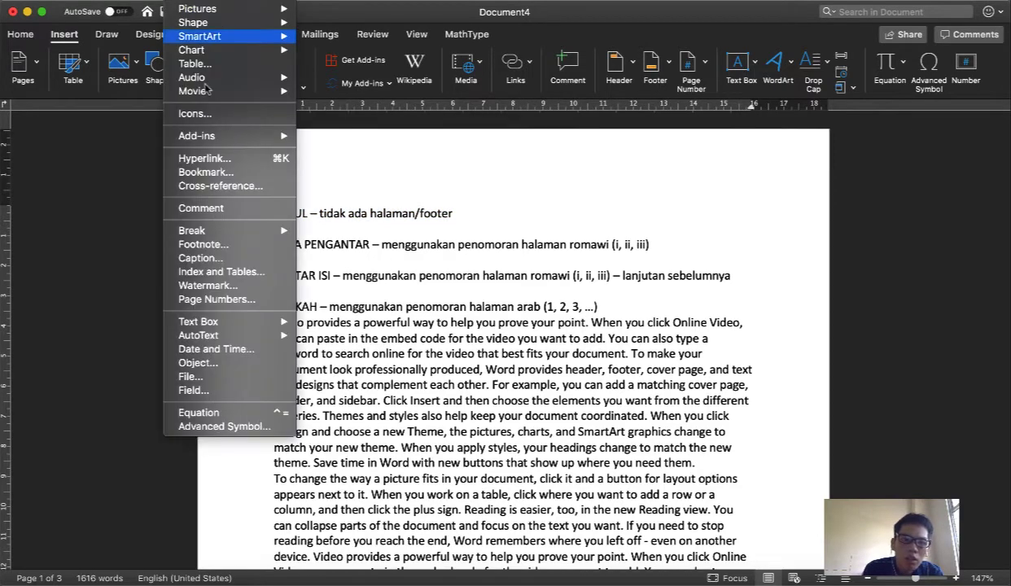
mouse_move(236, 231)
click(346, 267)
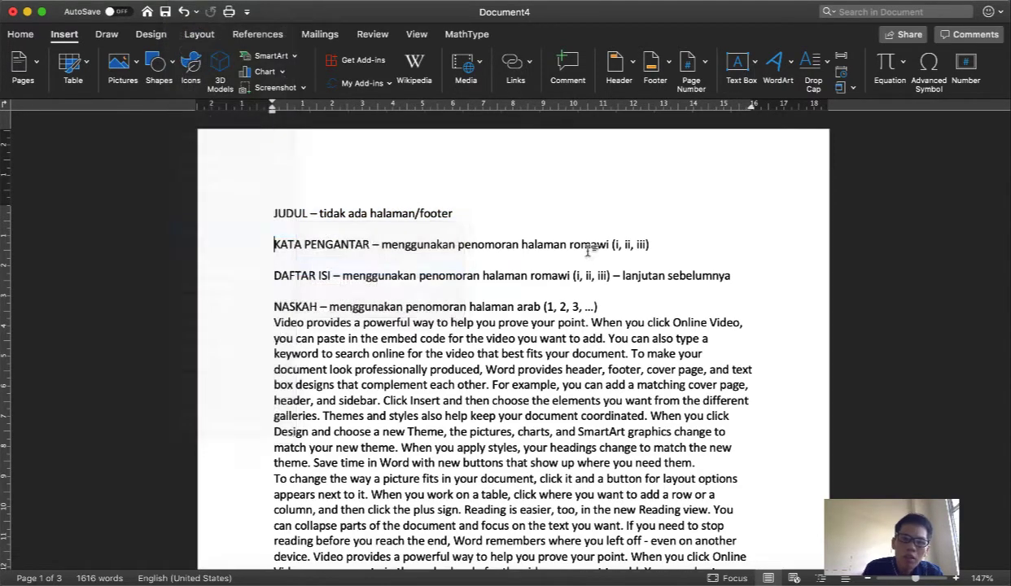
Add the label "(section 1)" to the end of the JUDUL line on the first page.
scroll(492, 266, up, 3)
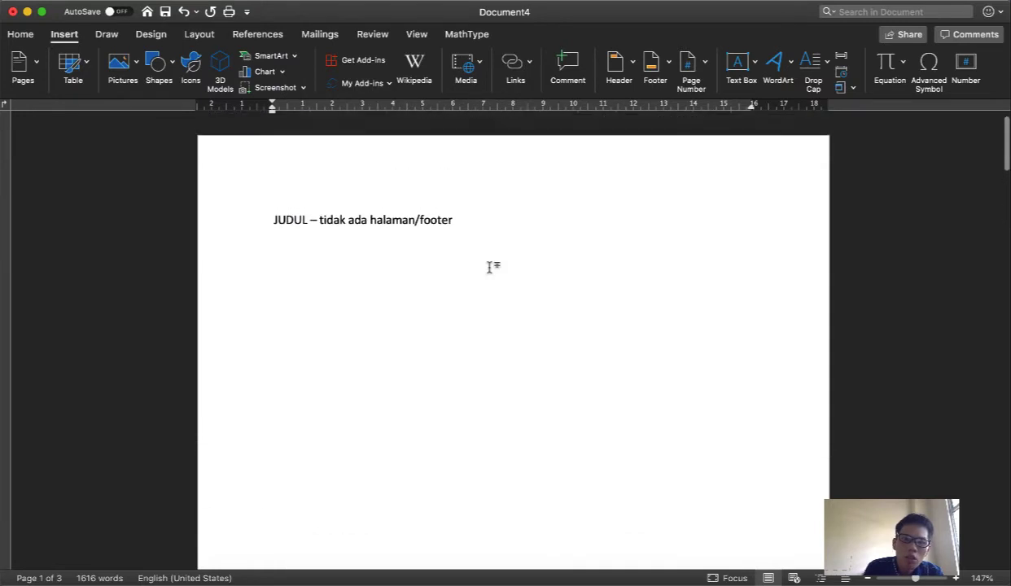
click(272, 213)
click(492, 216)
text(()
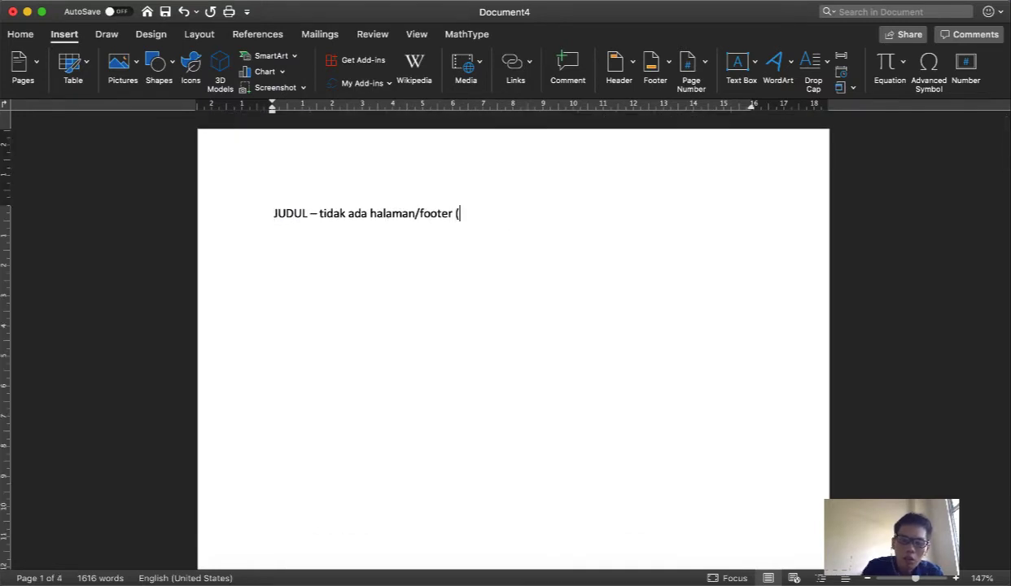
text(section 1)
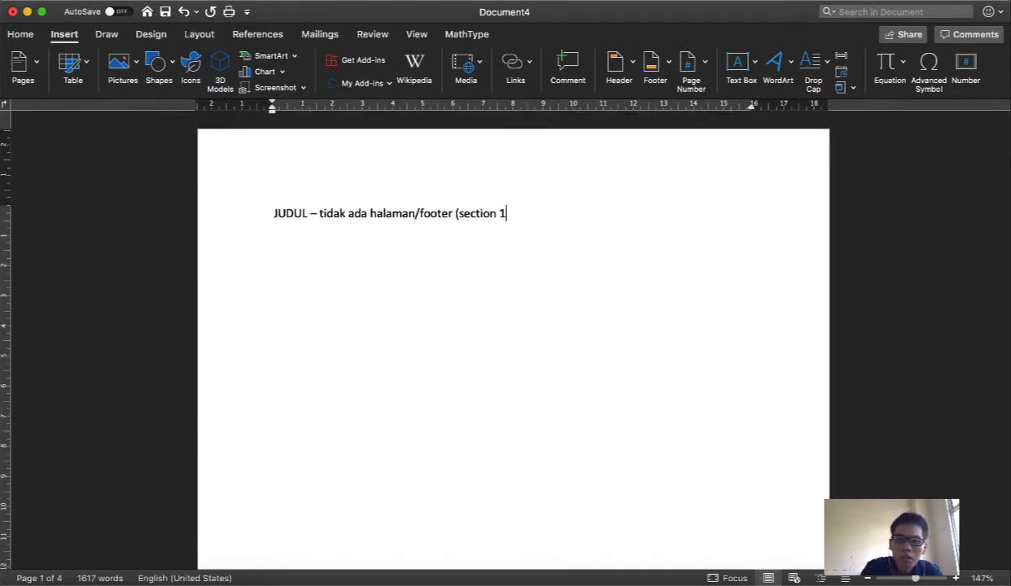
text())
Extend the KATA PENGANTAR line with the label "– section 2".
scroll(494, 217, down, 10)
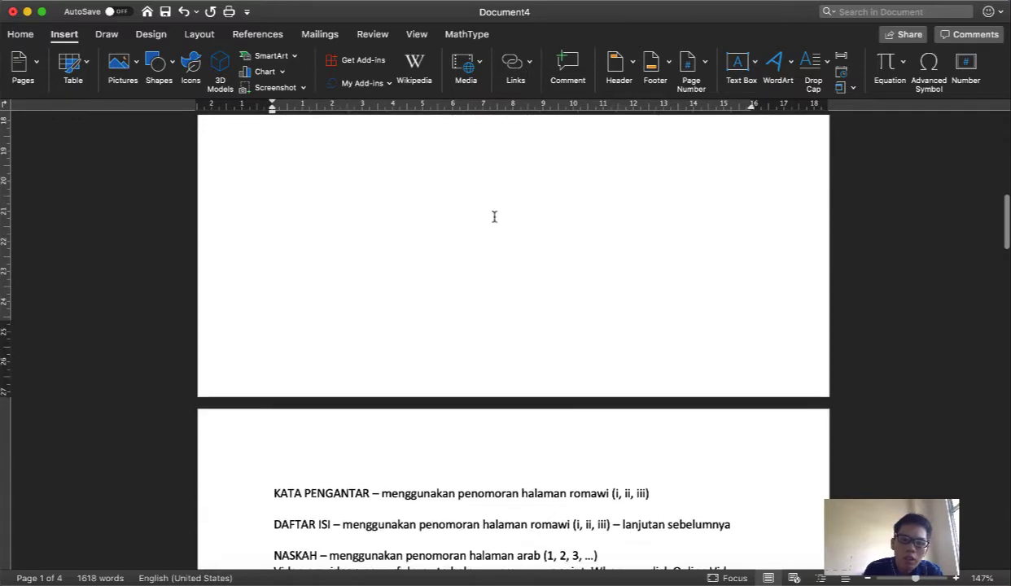
scroll(495, 216, down, 5)
click(274, 342)
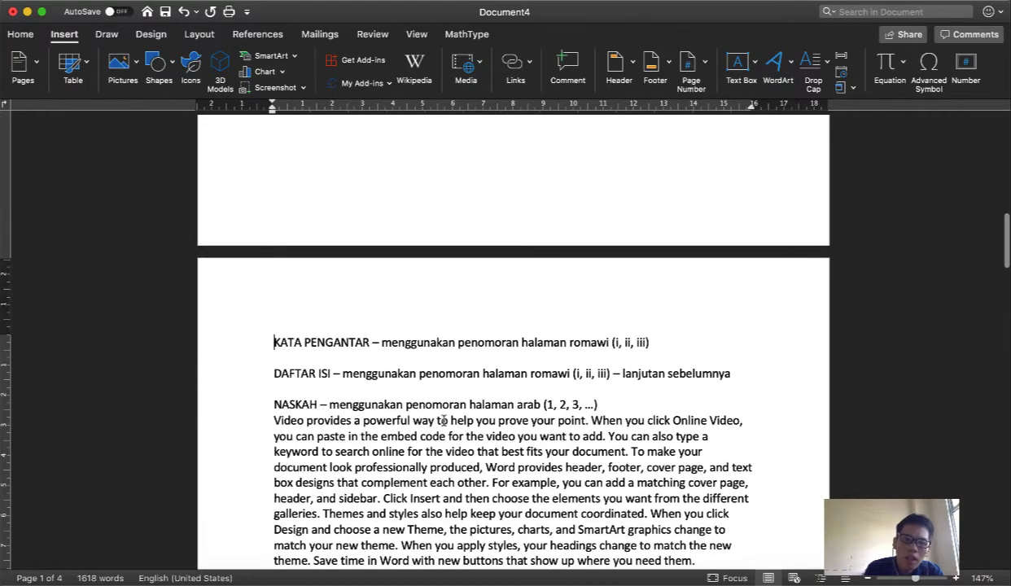
click(679, 343)
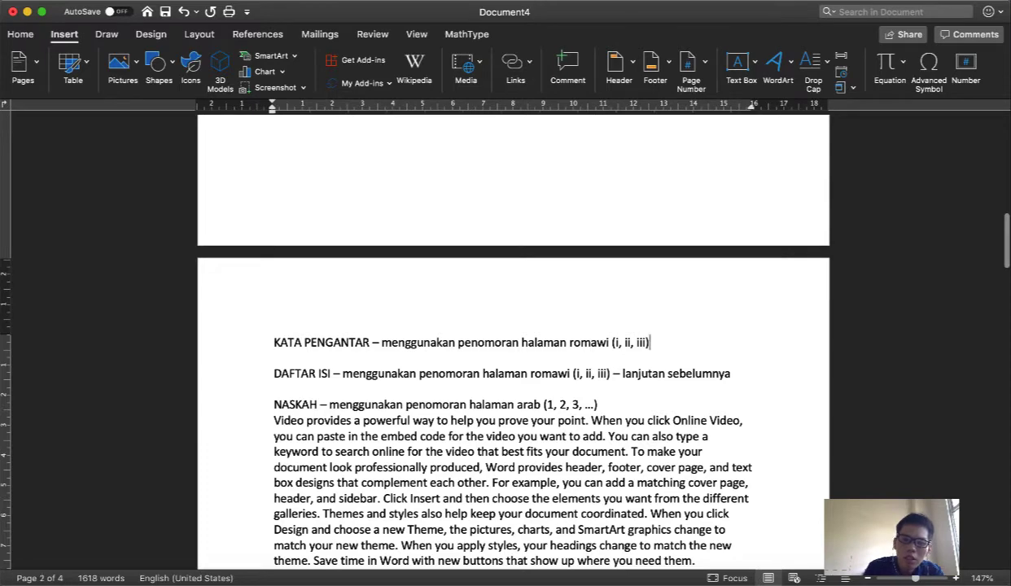
text(- sec)
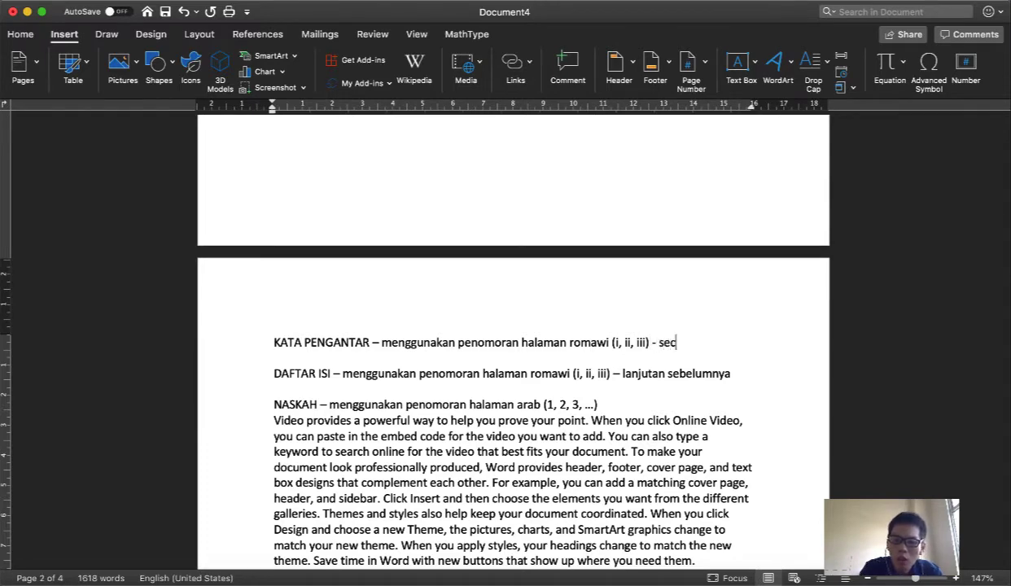
text(tion 2)
Extend the NASKAH line with the label "– section 3".
scroll(697, 362, up, 5)
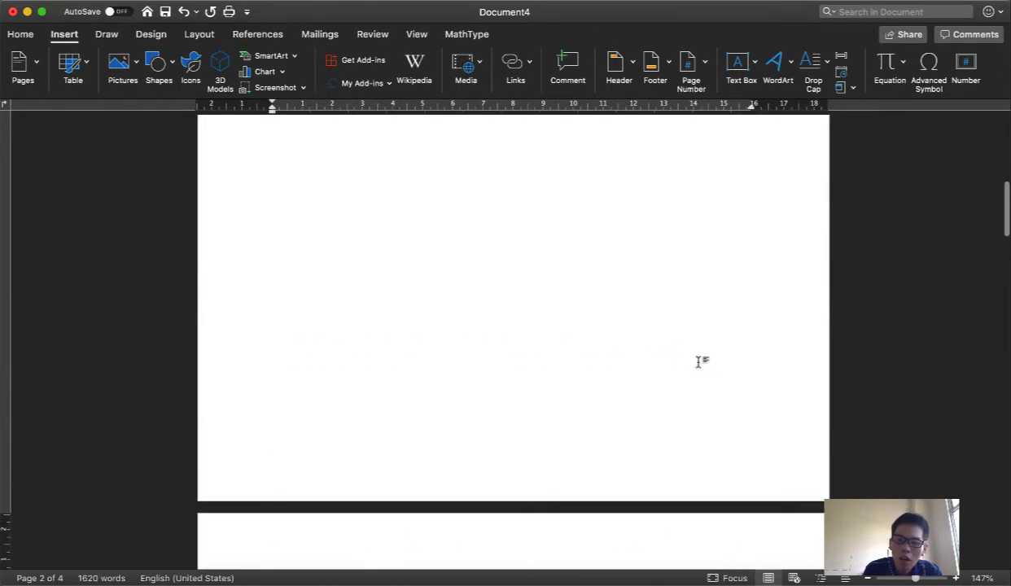
scroll(698, 361, down, 5)
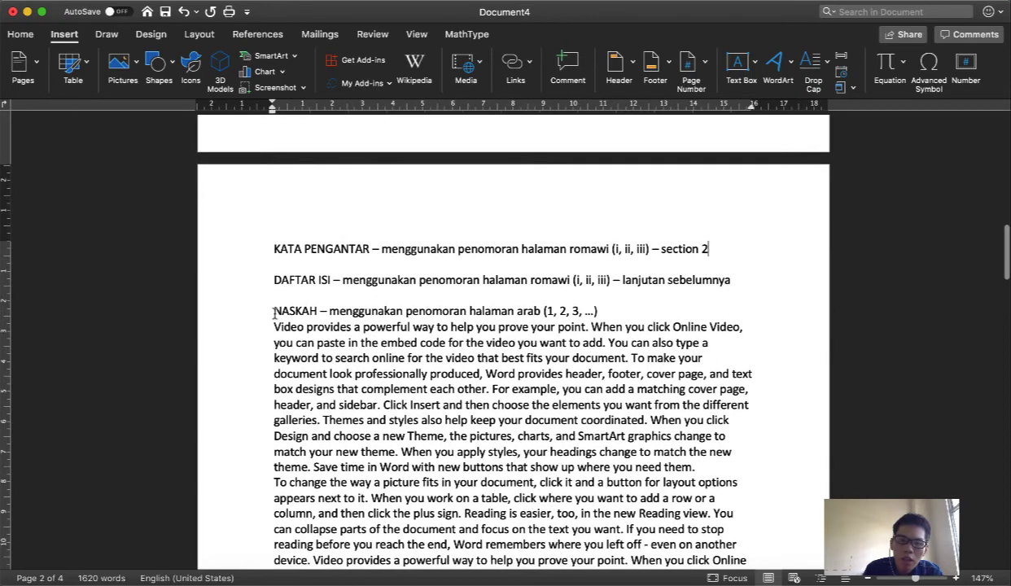
click(601, 312)
text(- sect)
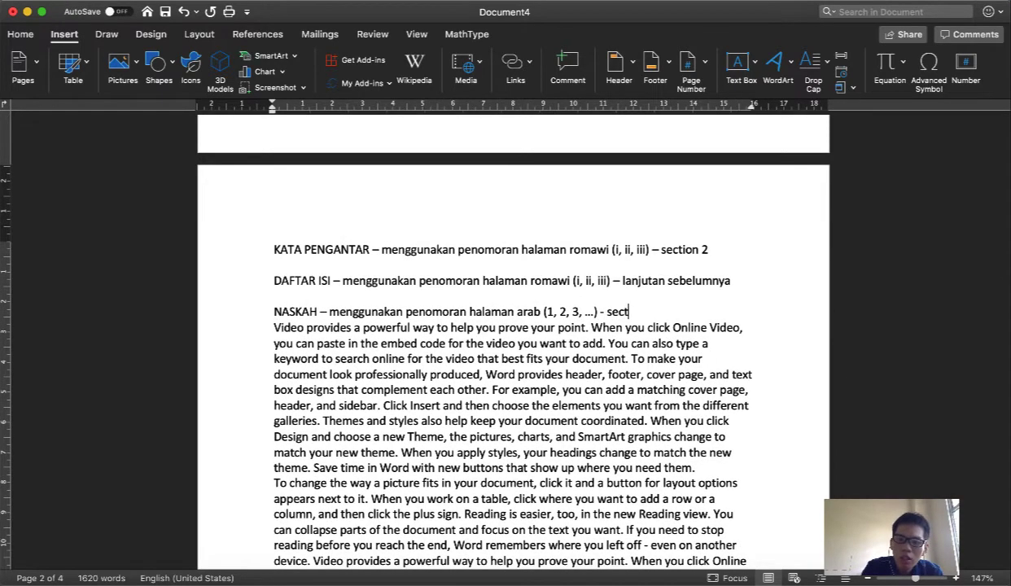
text(ion 3)
Insert a next-page section break directly before the NASKAH line.
key(super+Left)
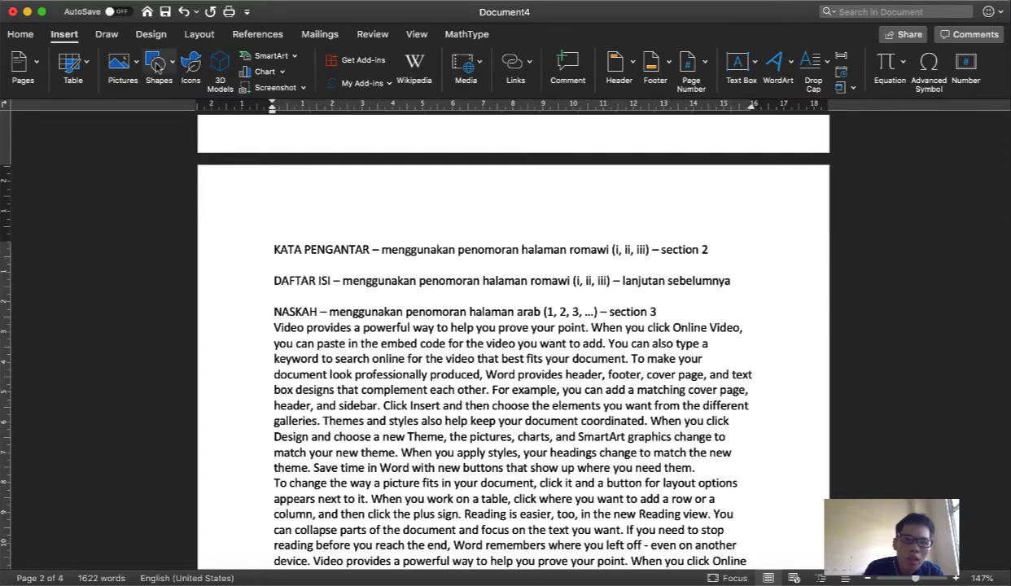
click(172, 4)
mouse_move(268, 240)
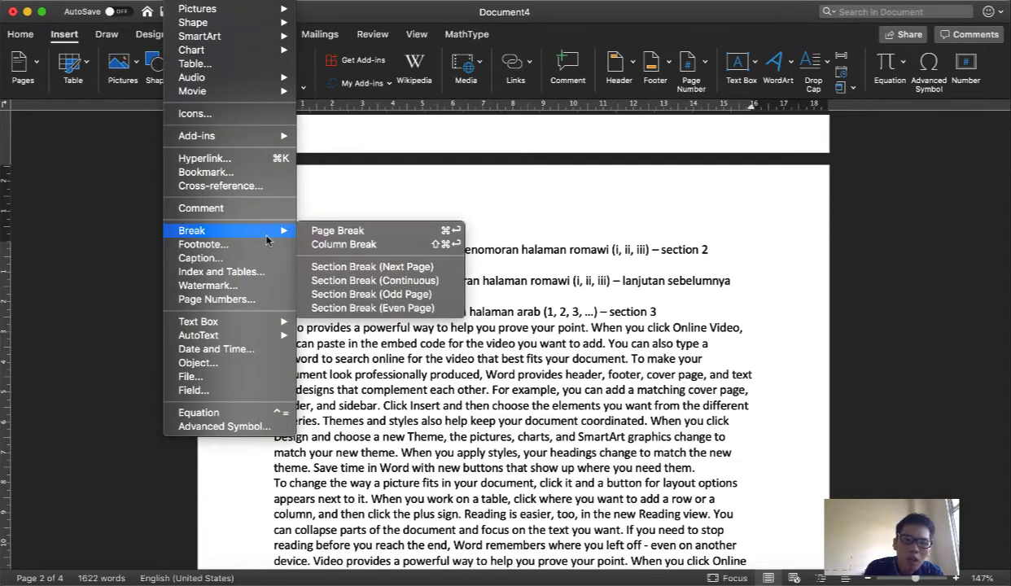
click(359, 267)
Review the three sections in turn: the JUDUL page, the KATA PENGANTAR and DAFTAR ISI page, and the start of NASKAH.
scroll(576, 404, up, 15)
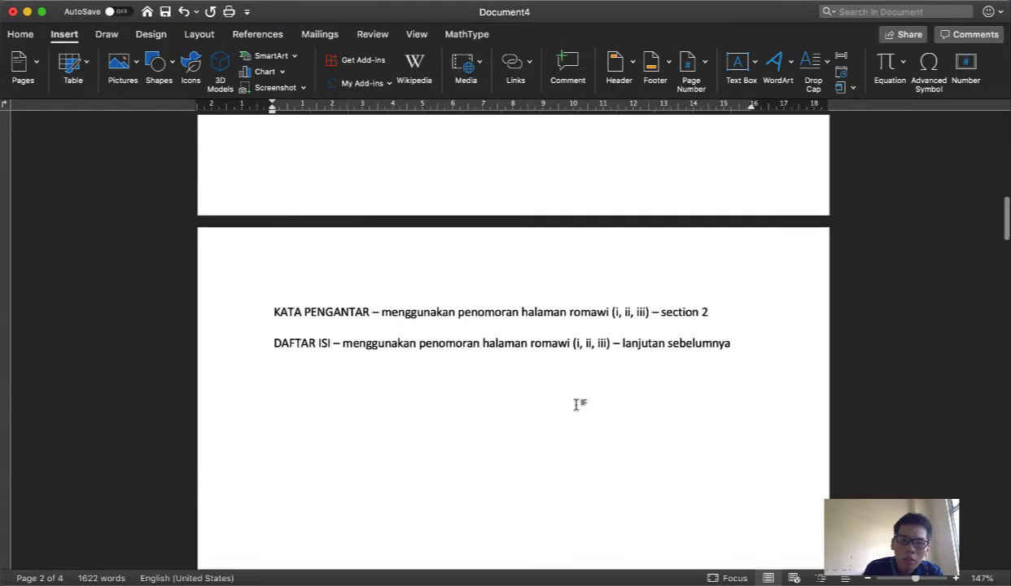
drag(273, 213, 510, 214)
scroll(480, 274, down, 10)
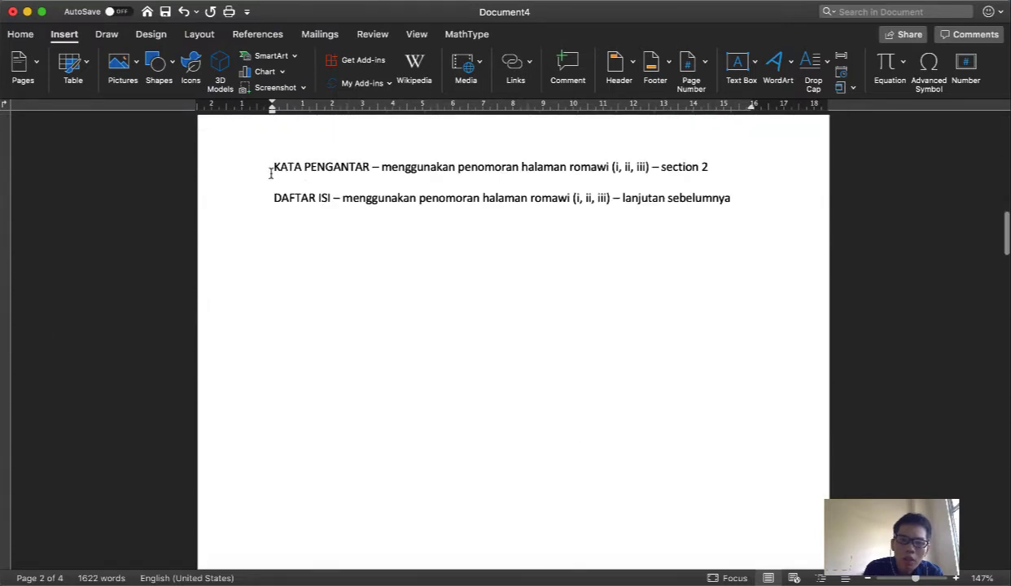
drag(271, 169, 722, 202)
key(super+x)
scroll(440, 355, down, 5)
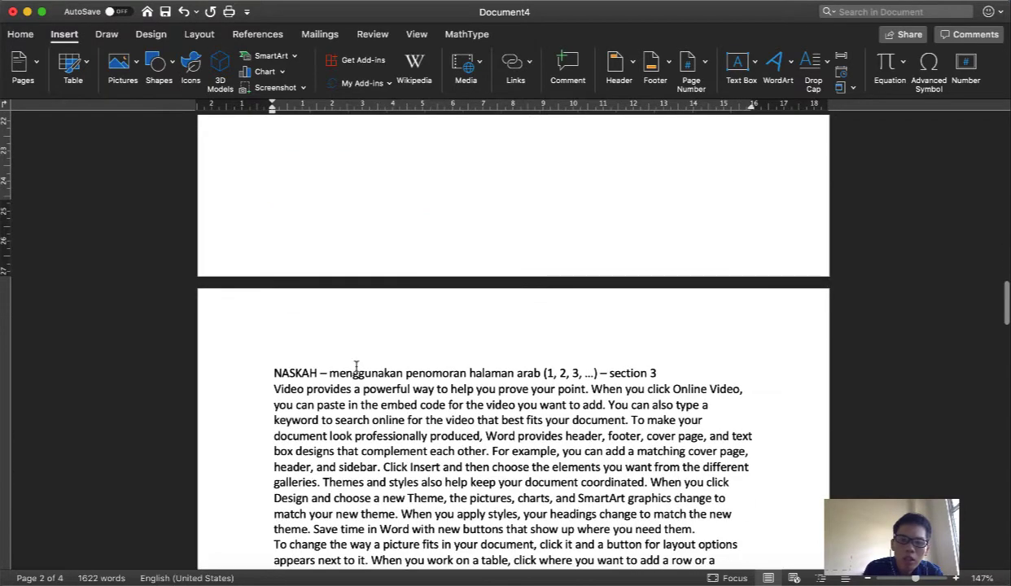
drag(274, 373, 607, 365)
key(super+v)
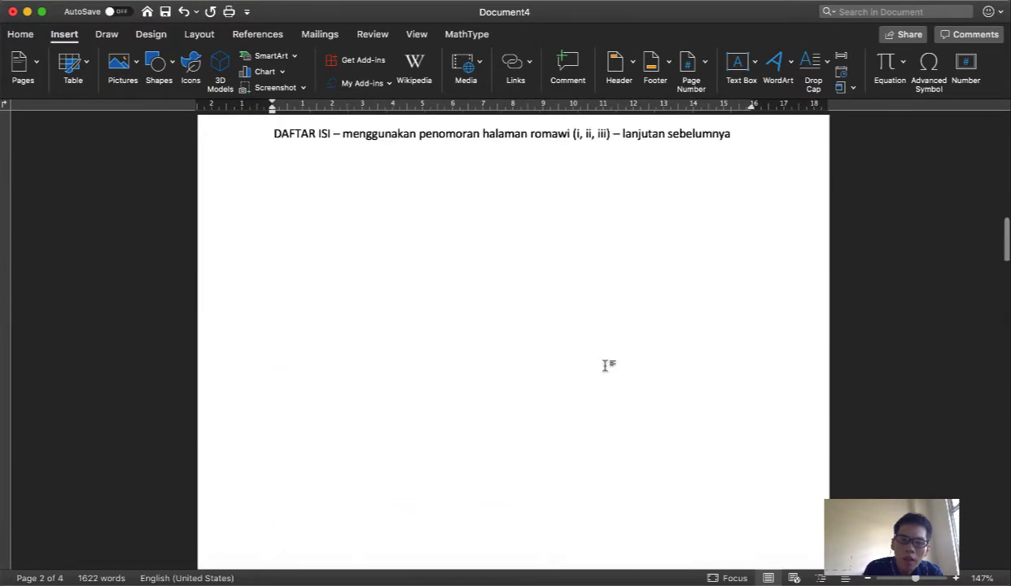
Insert a page break before the DAFTAR ISI line so it starts on its own page within section 2.
scroll(605, 363, up, 5)
click(274, 352)
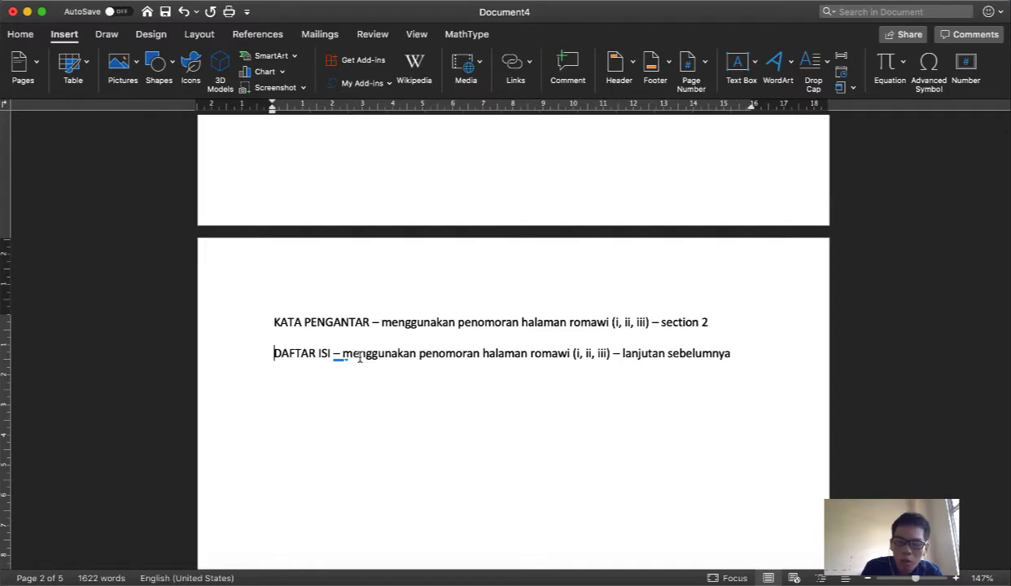
key(super+Return)
scroll(361, 356, down, 5)
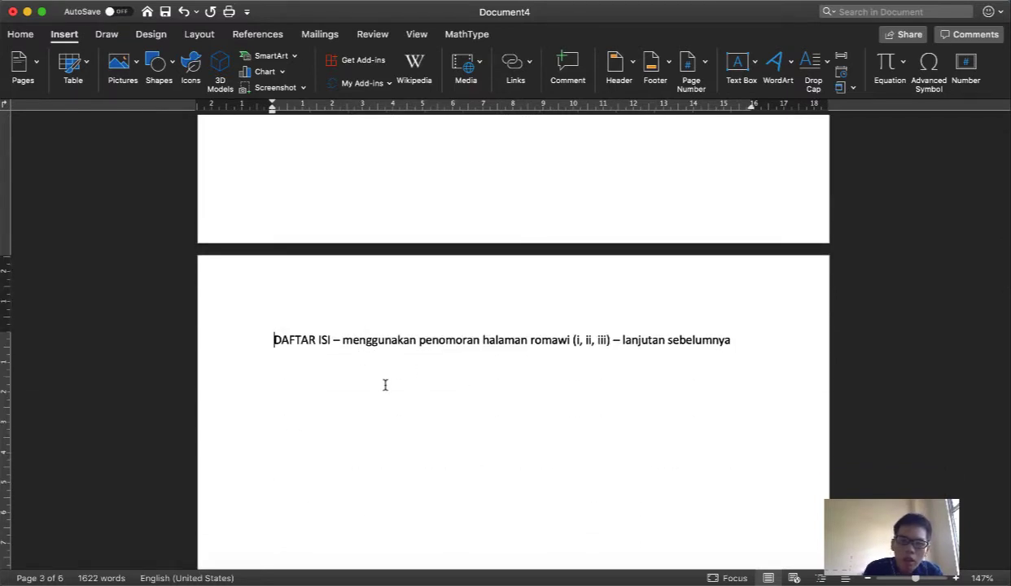
Insert page numbers at the bottom of the page (footer), centred, with the number shown on the first page.
scroll(384, 386, up, 20)
scroll(480, 249, down, 20)
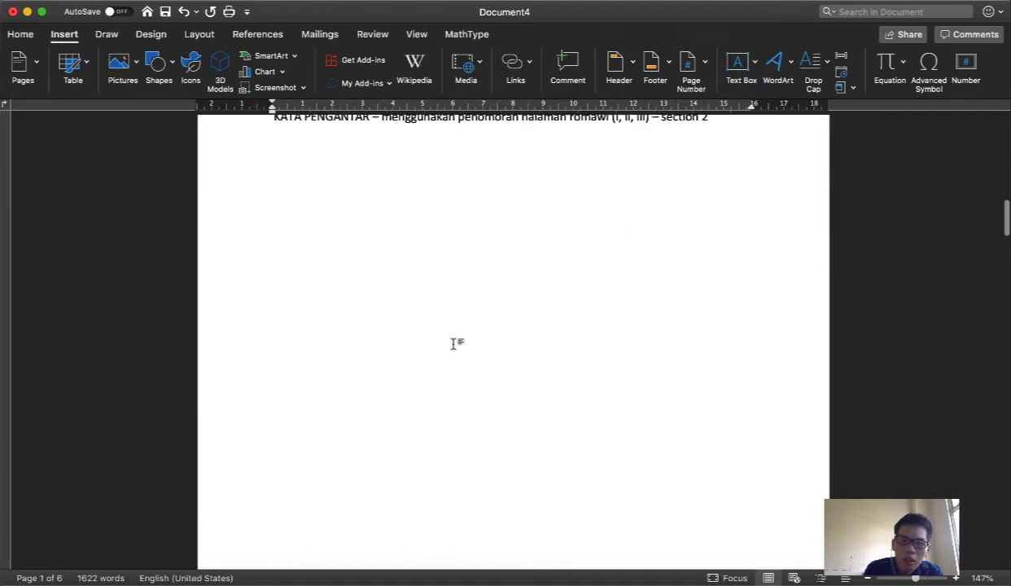
scroll(439, 394, up, 20)
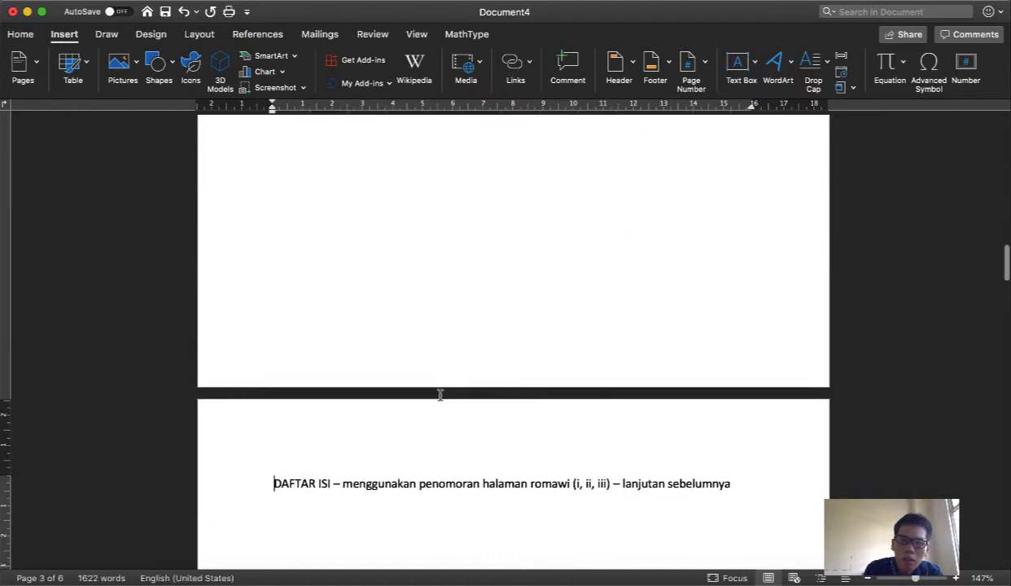
scroll(440, 394, up, 20)
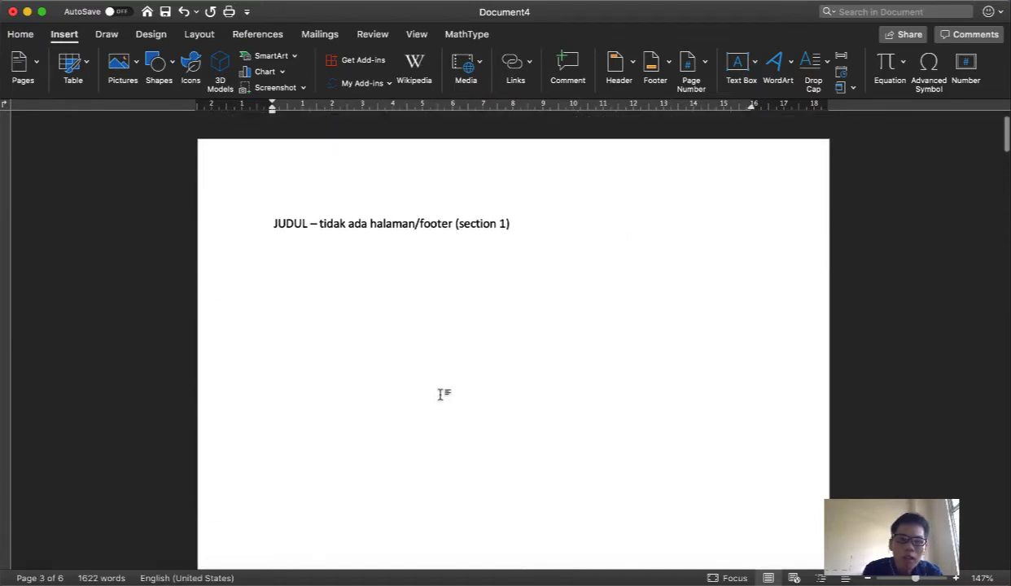
scroll(477, 390, down, 20)
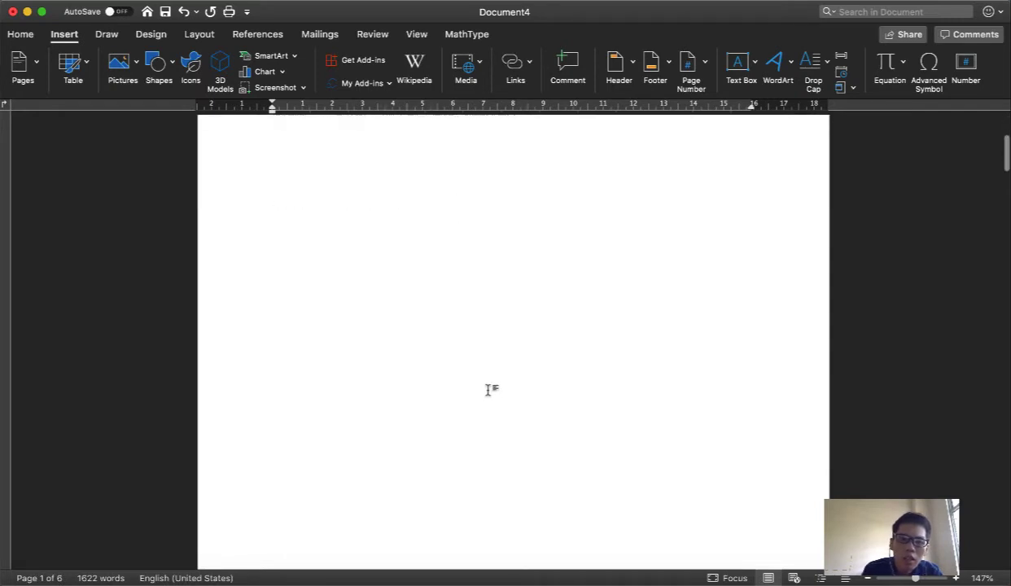
scroll(488, 391, down, 8)
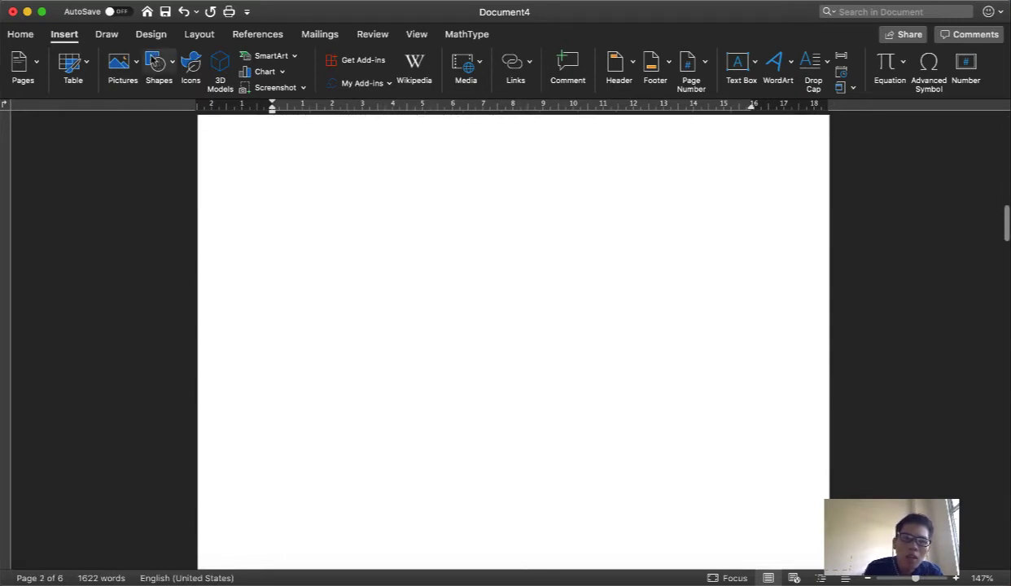
click(689, 67)
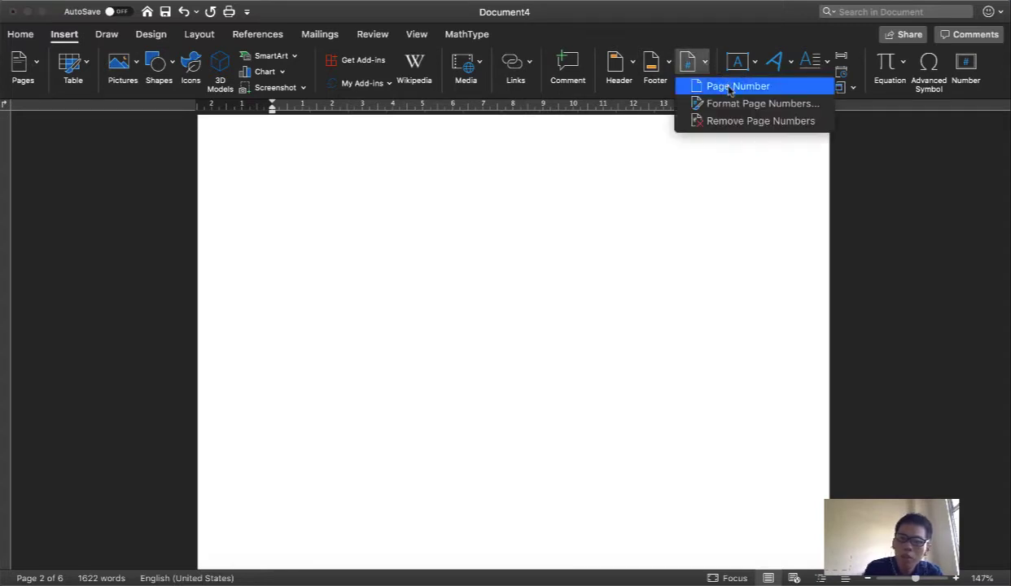
click(731, 88)
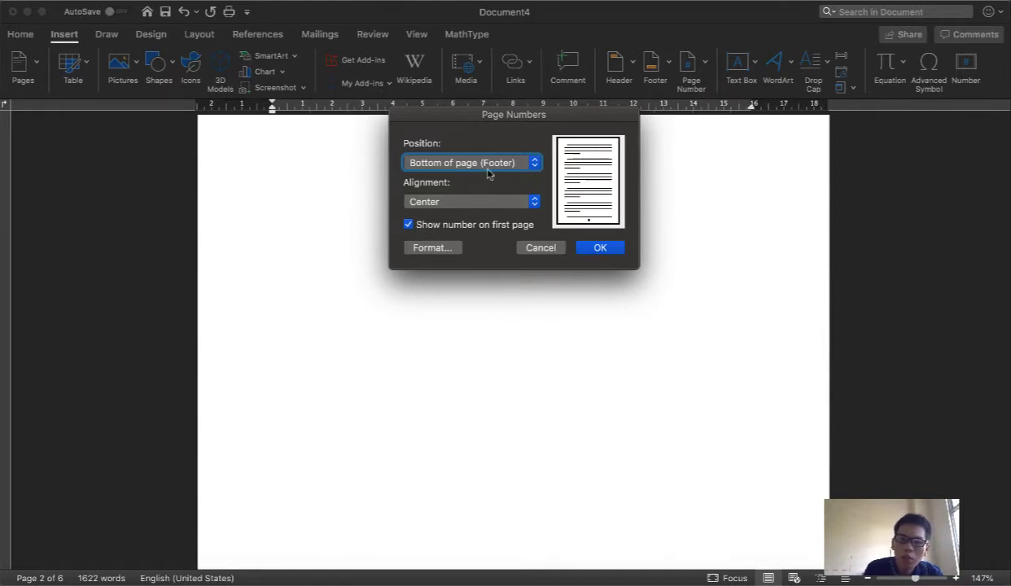
click(592, 250)
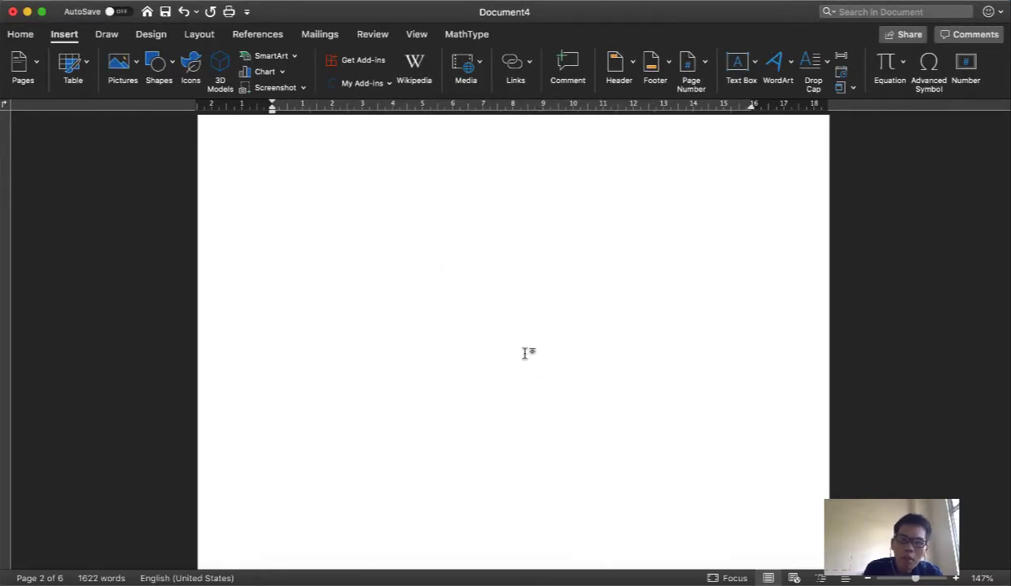
Check the footer page numbers from the title page through the preface, contents and NASKAH pages.
scroll(525, 353, up, 10)
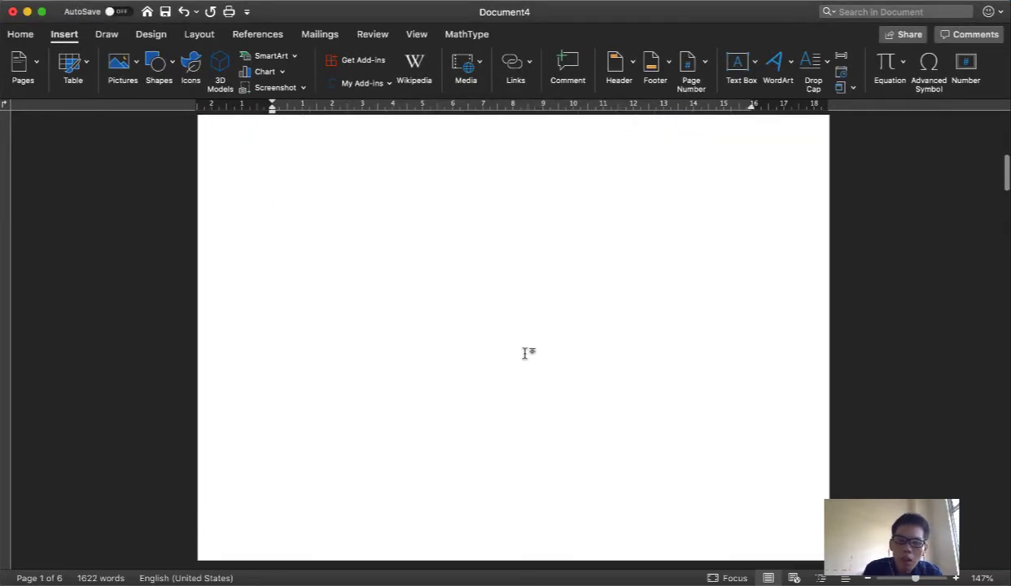
scroll(526, 353, down, 15)
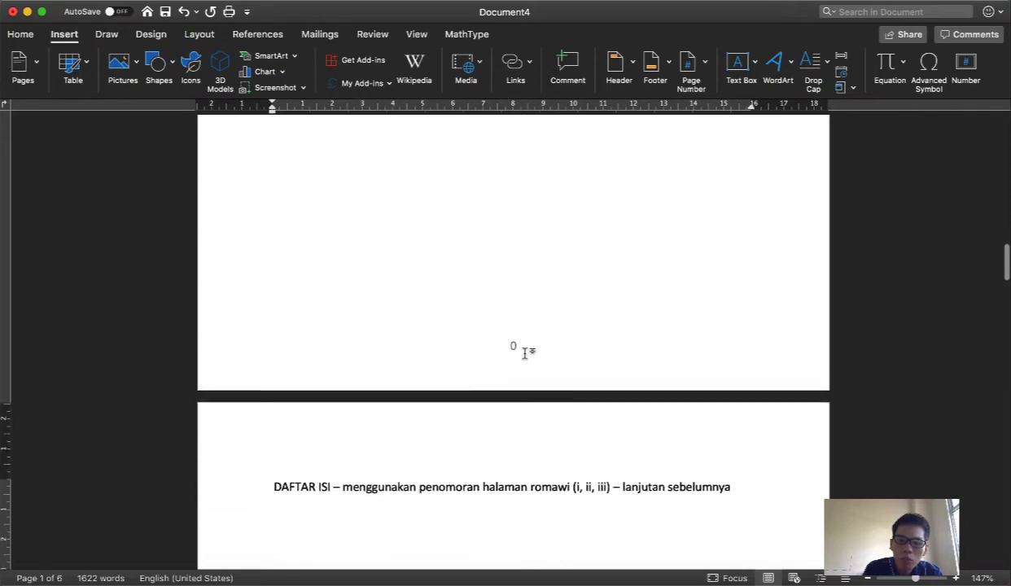
scroll(529, 355, down, 15)
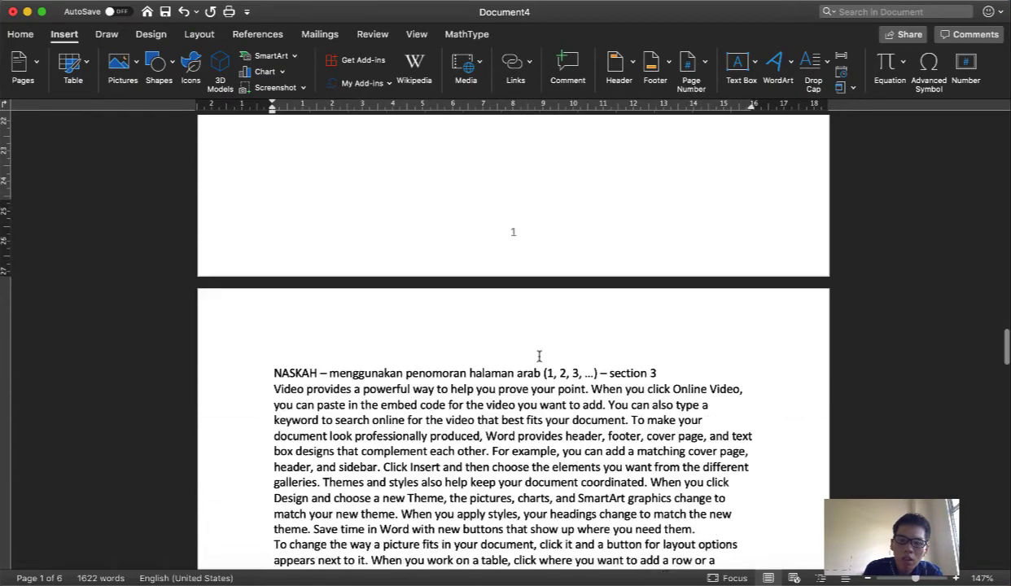
scroll(539, 356, down, 20)
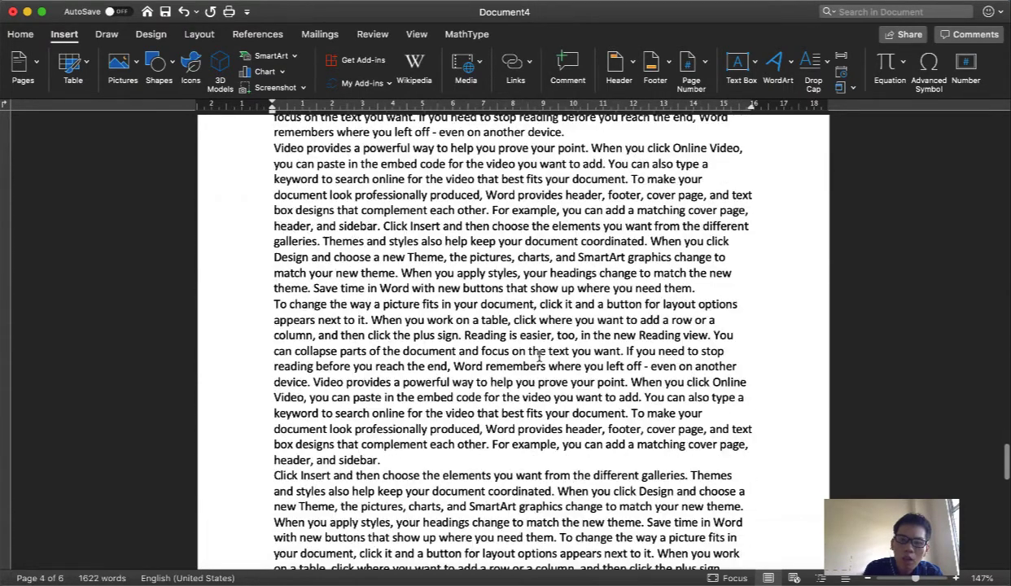
scroll(539, 355, up, 20)
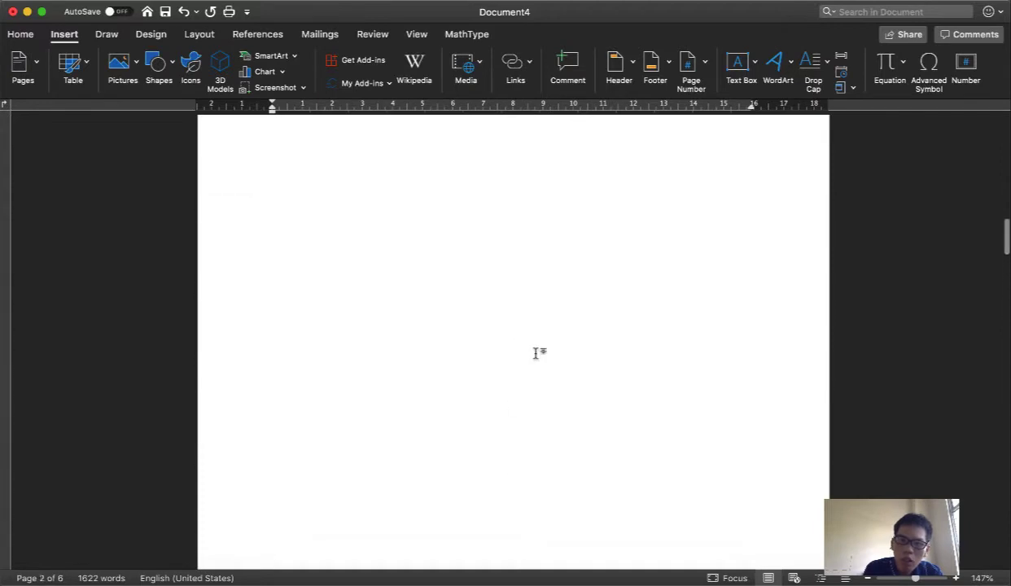
scroll(536, 353, up, 10)
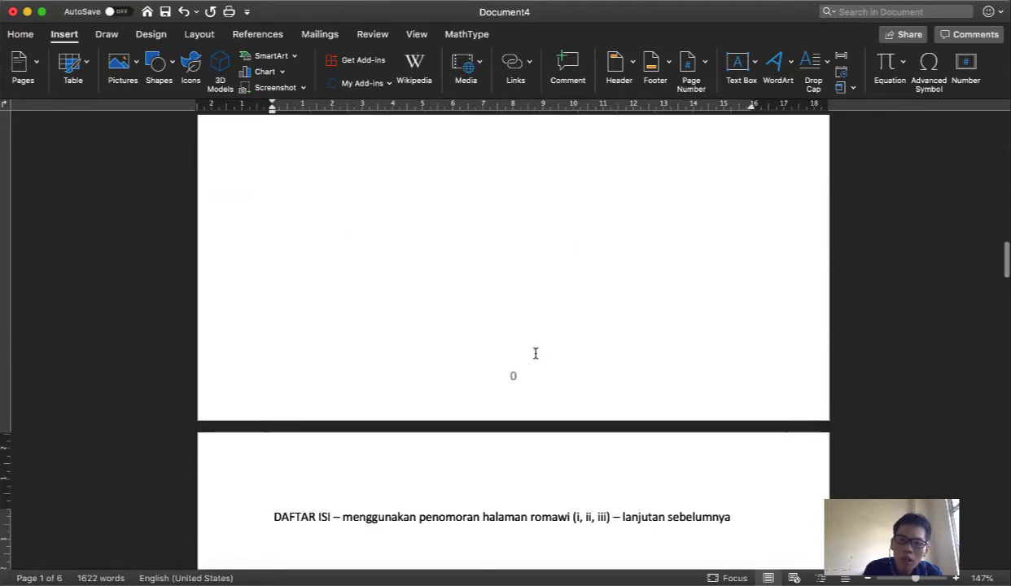
Format the section 2 footer page numbers as i, ii, iii starting at i, and return to the body text.
scroll(540, 413, down, 2)
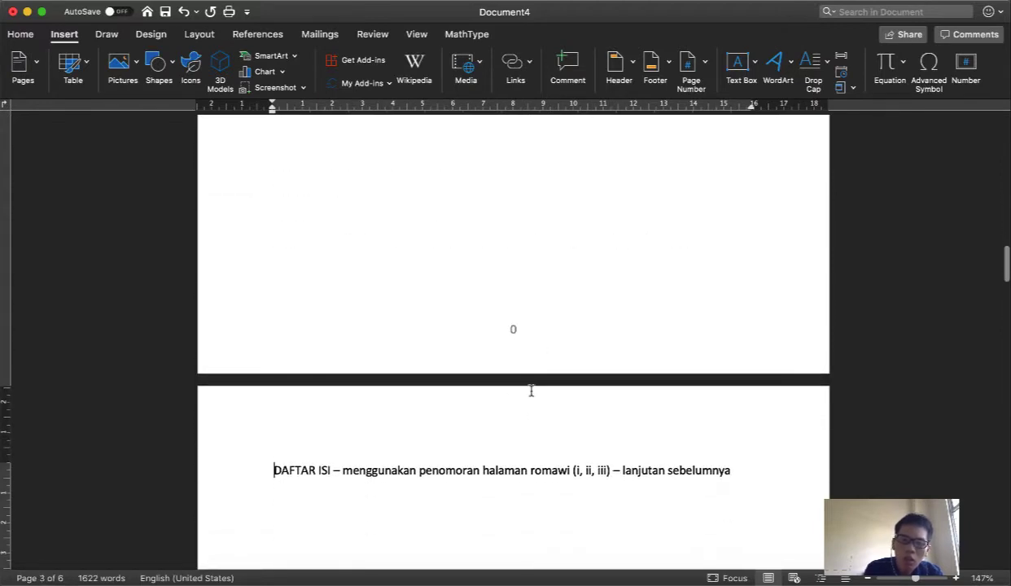
double_click(514, 332)
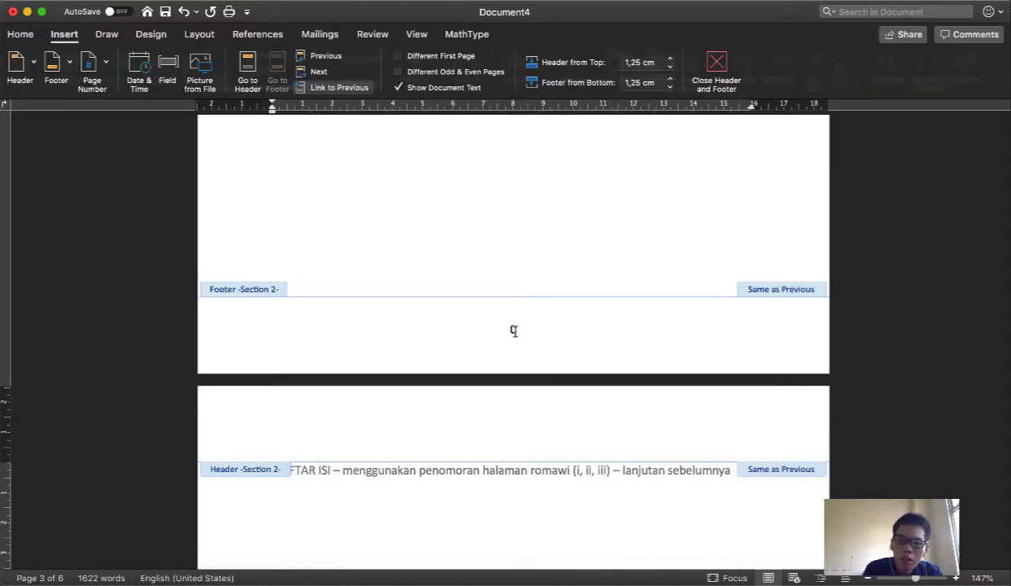
click(514, 324)
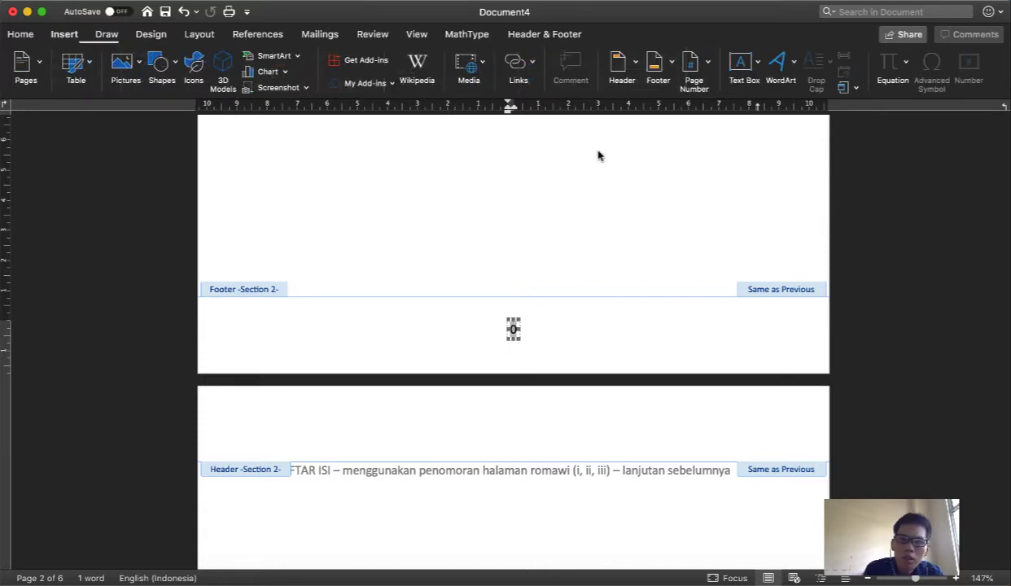
click(689, 64)
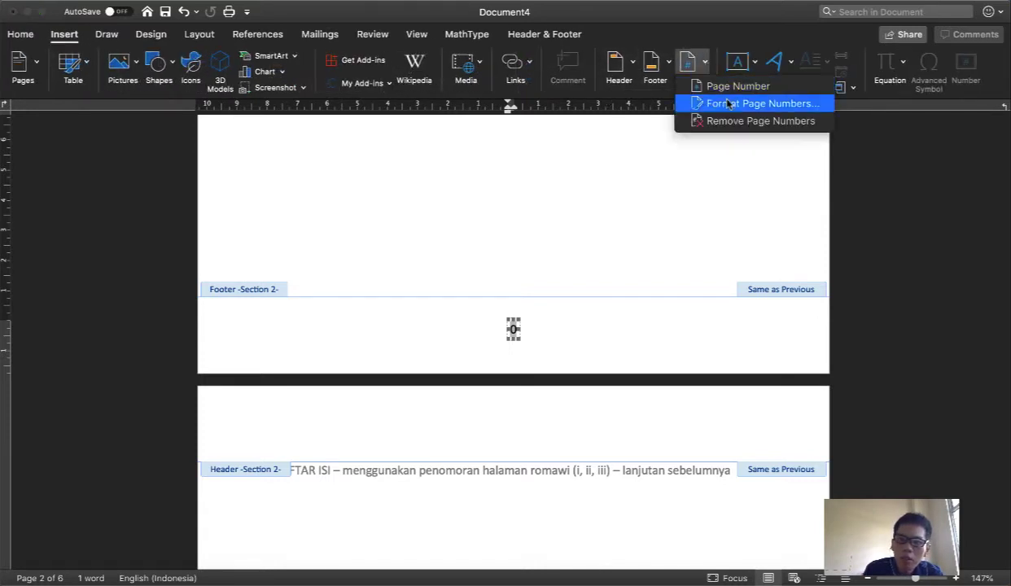
click(732, 104)
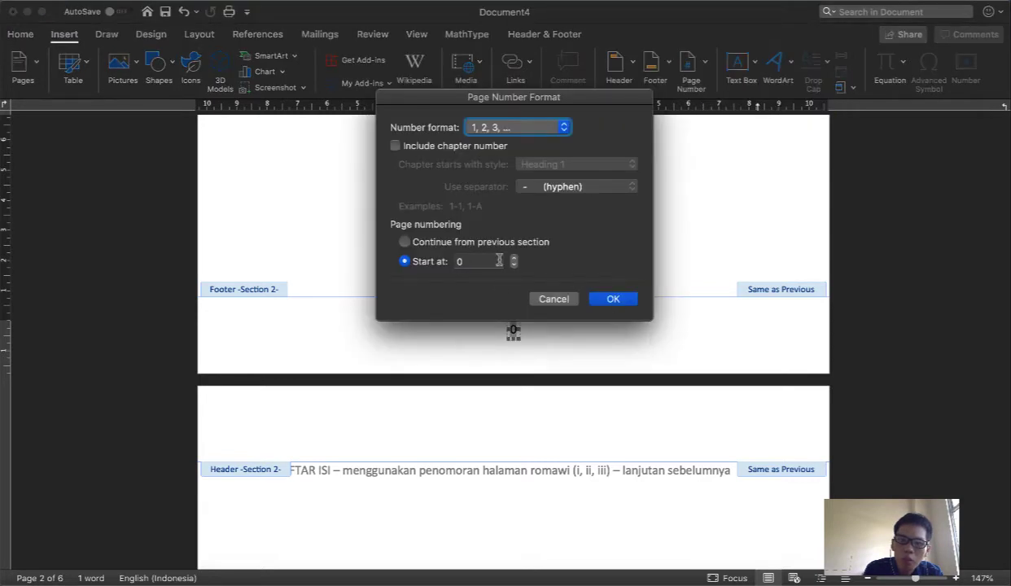
double_click(473, 260)
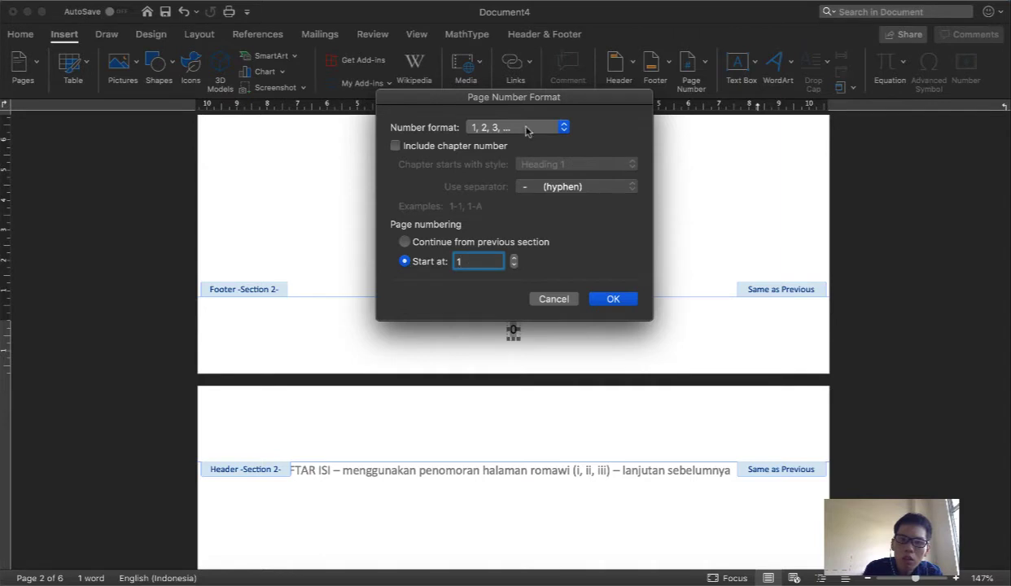
click(513, 128)
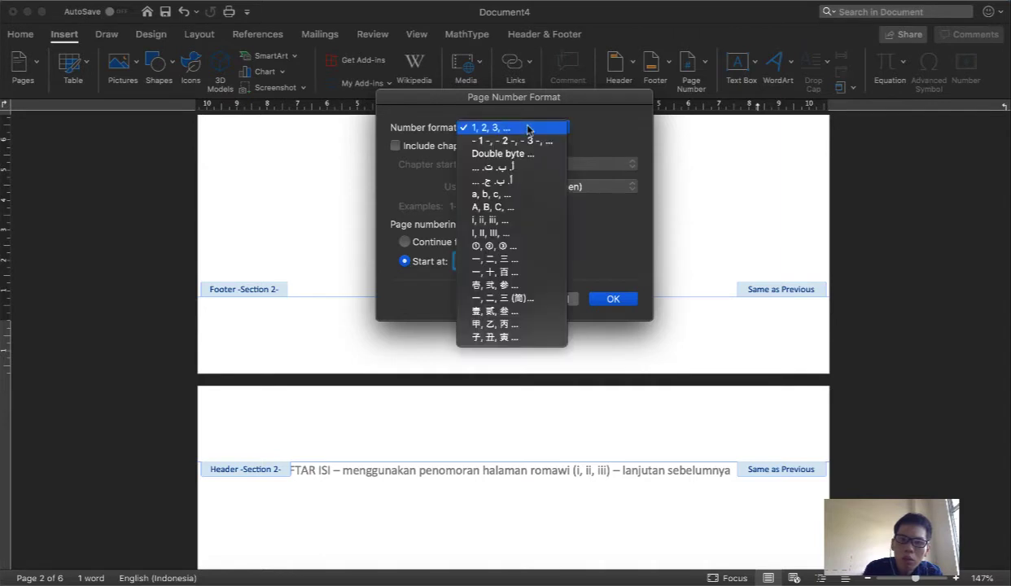
click(507, 220)
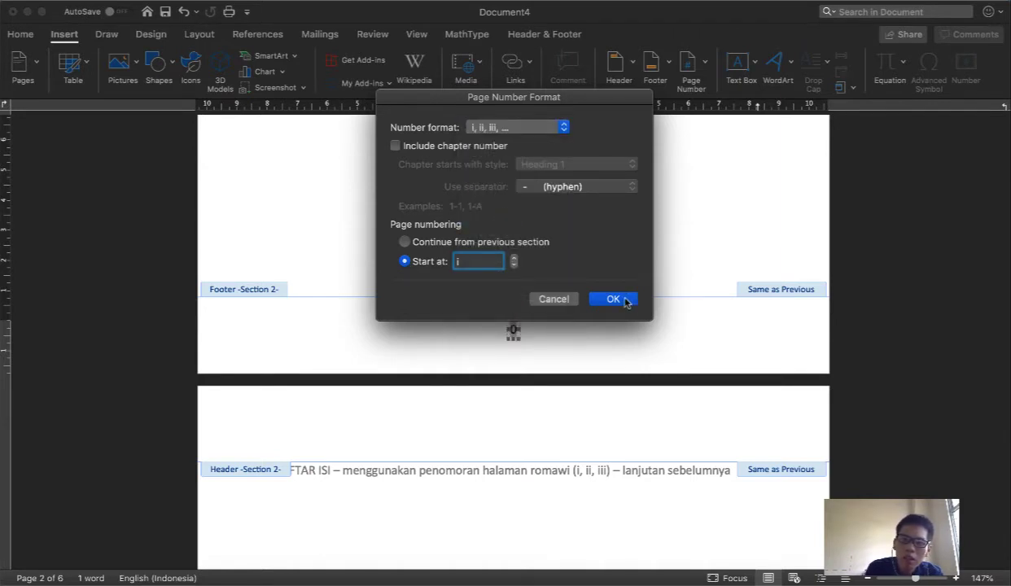
key(Return)
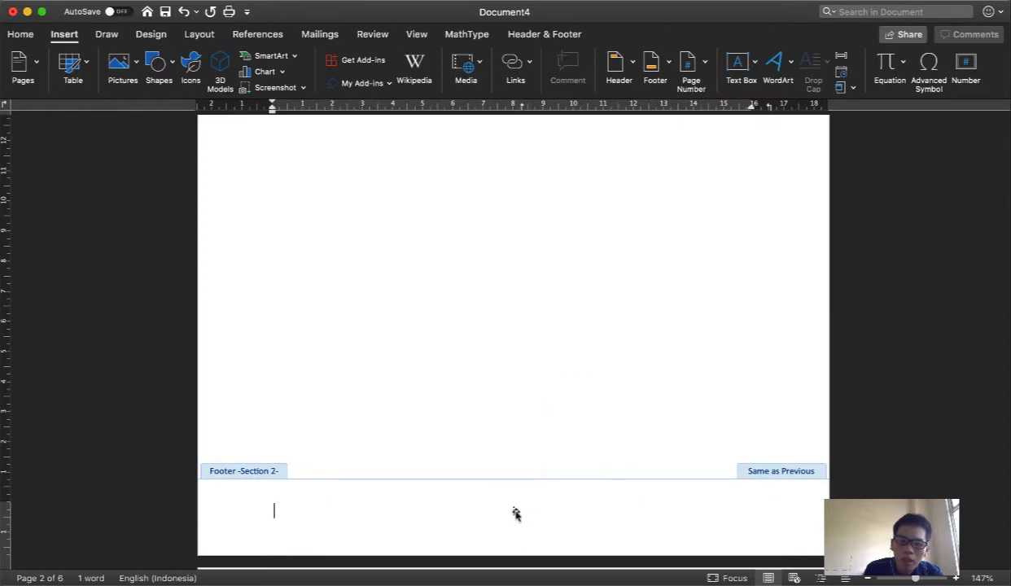
scroll(515, 512, down, 5)
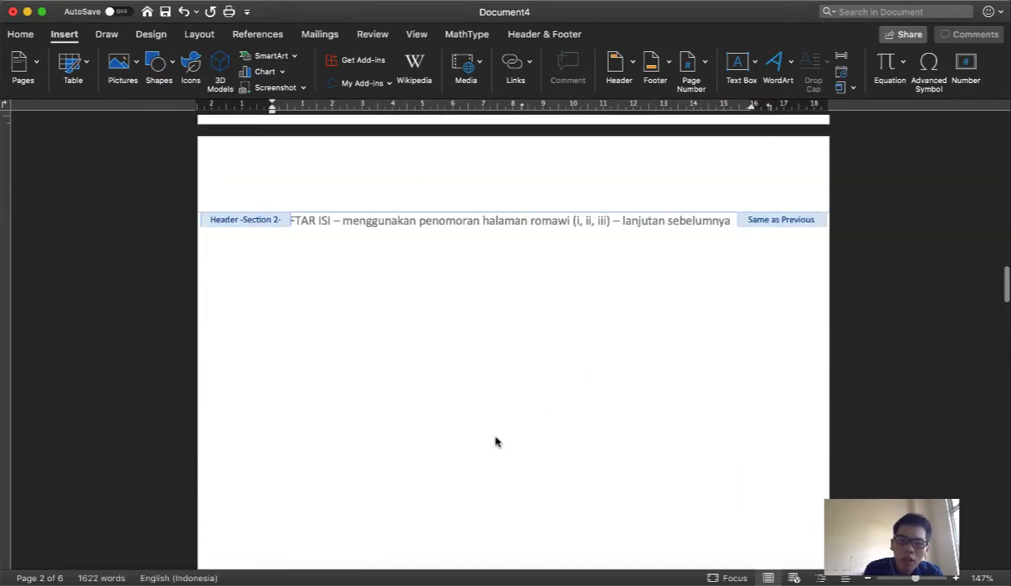
click(345, 291)
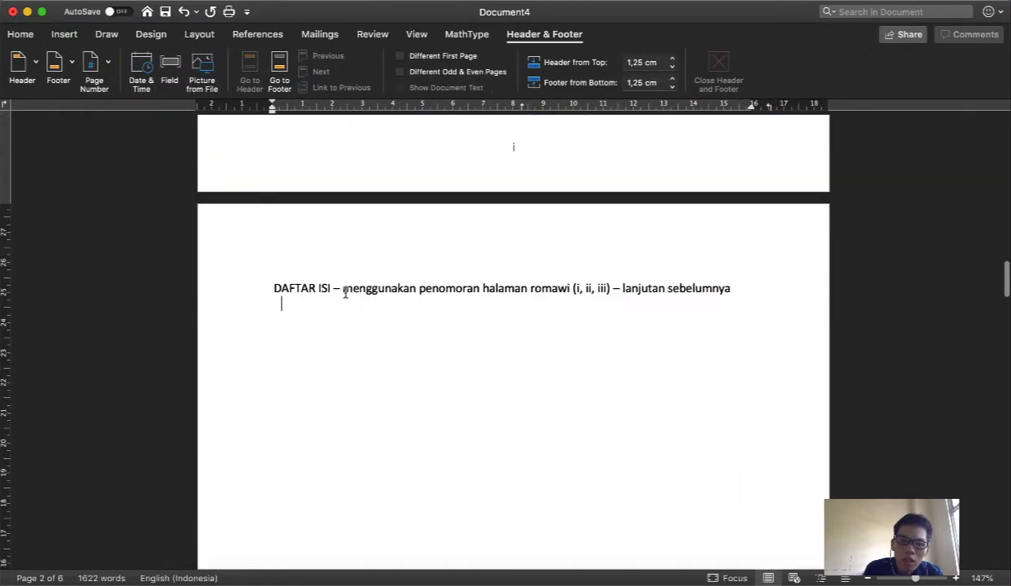
double_click(347, 295)
Check the footer numbering from the DAFTAR ISI page through the first pages of NASKAH.
scroll(494, 321, down, 15)
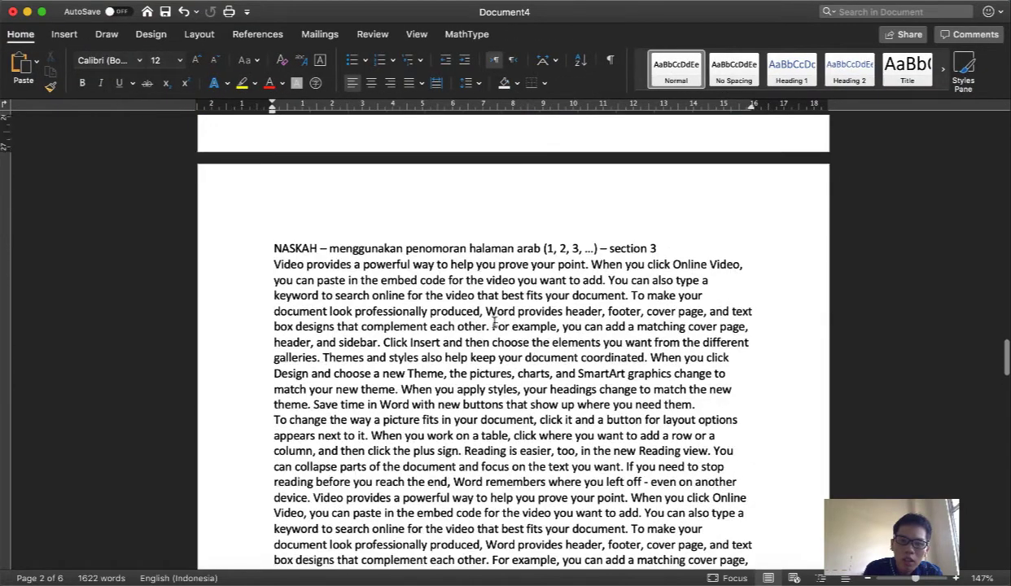
click(521, 283)
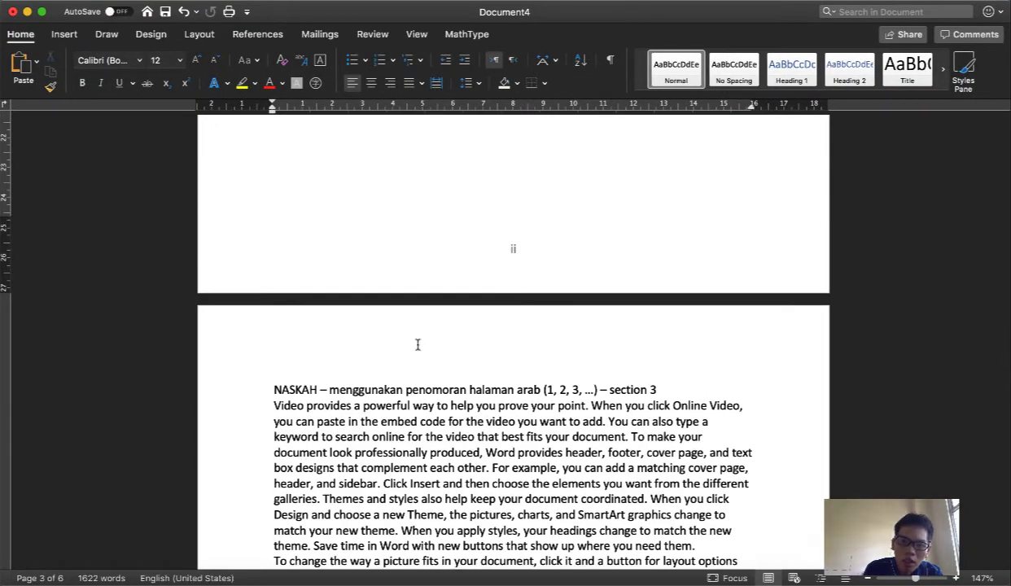
click(271, 389)
scroll(459, 434, down, 8)
scroll(459, 433, down, 5)
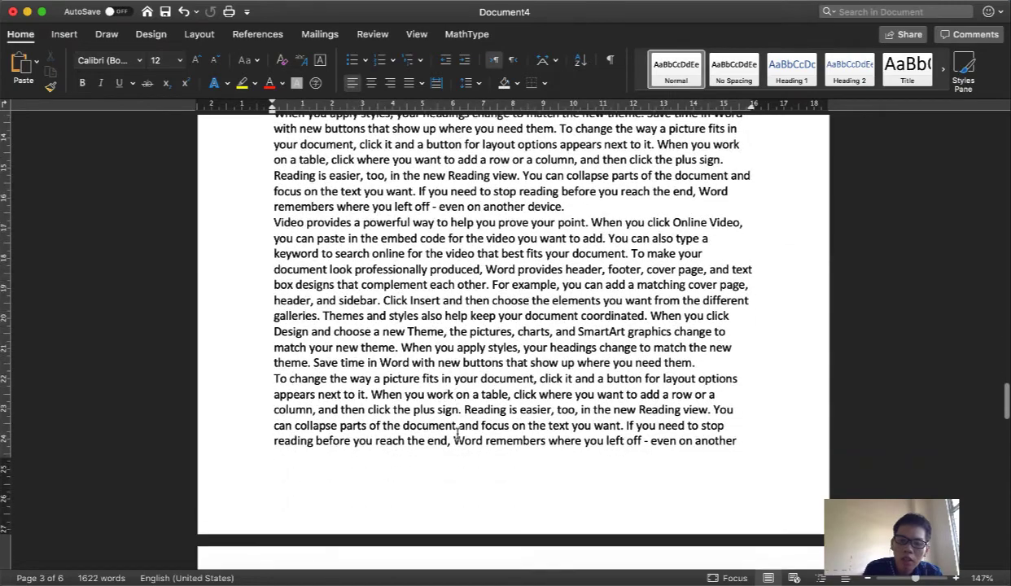
scroll(538, 480, down, 10)
scroll(519, 409, down, 10)
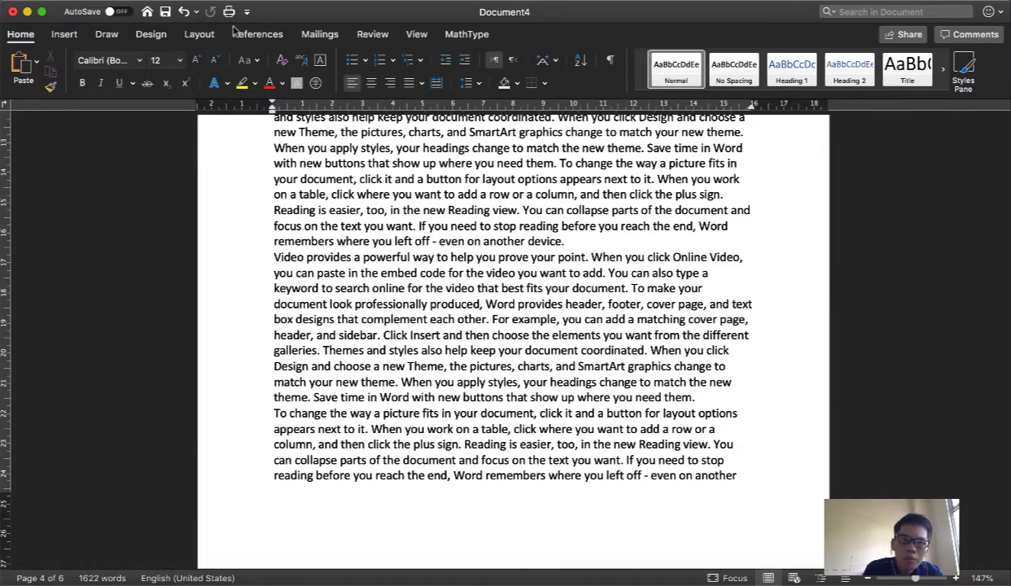
Insert centred footer page numbers in section 3, formatted 1, 2, 3 and starting at 1, with the first-page number left off.
double_click(63, 36)
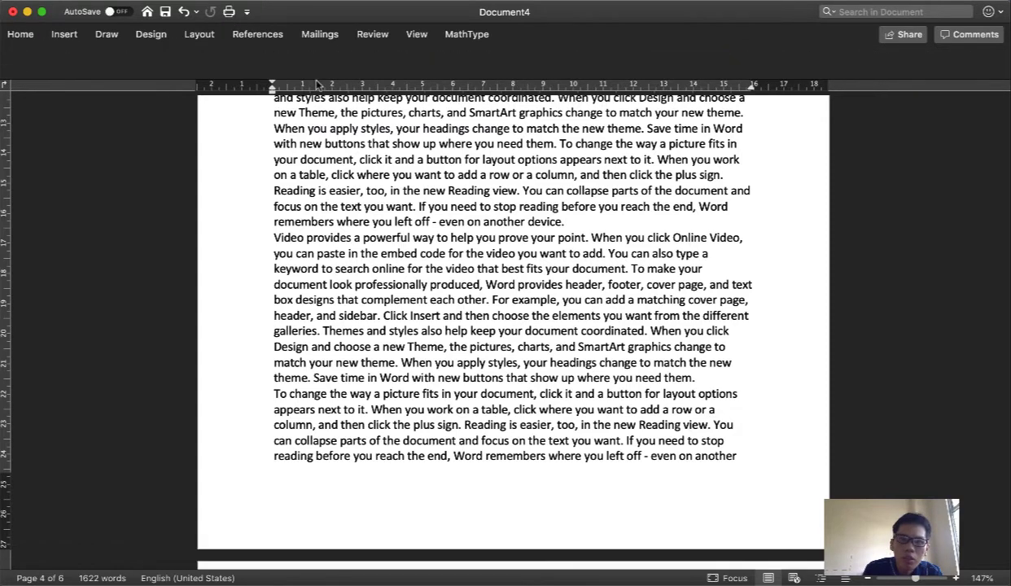
click(64, 36)
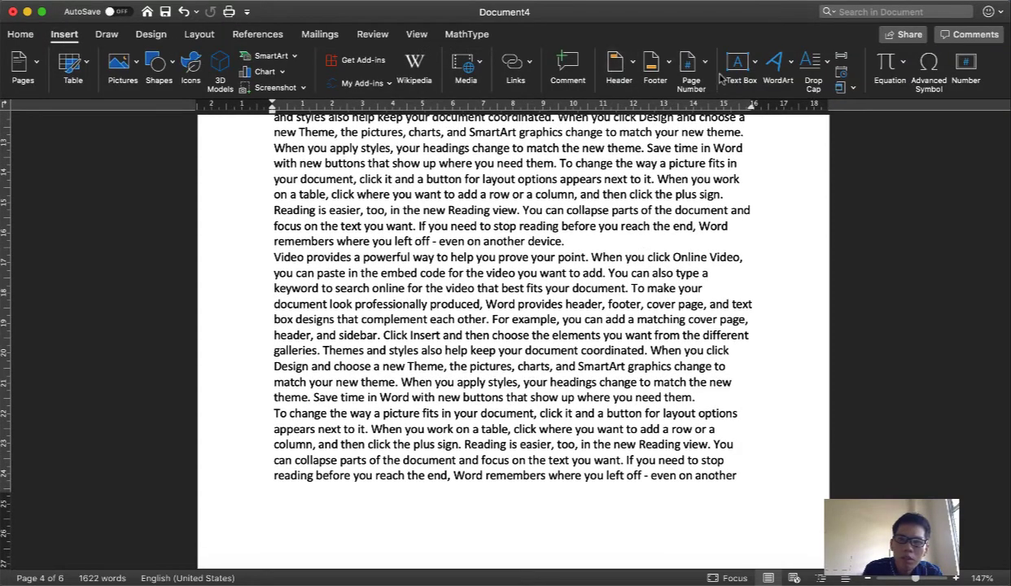
click(689, 66)
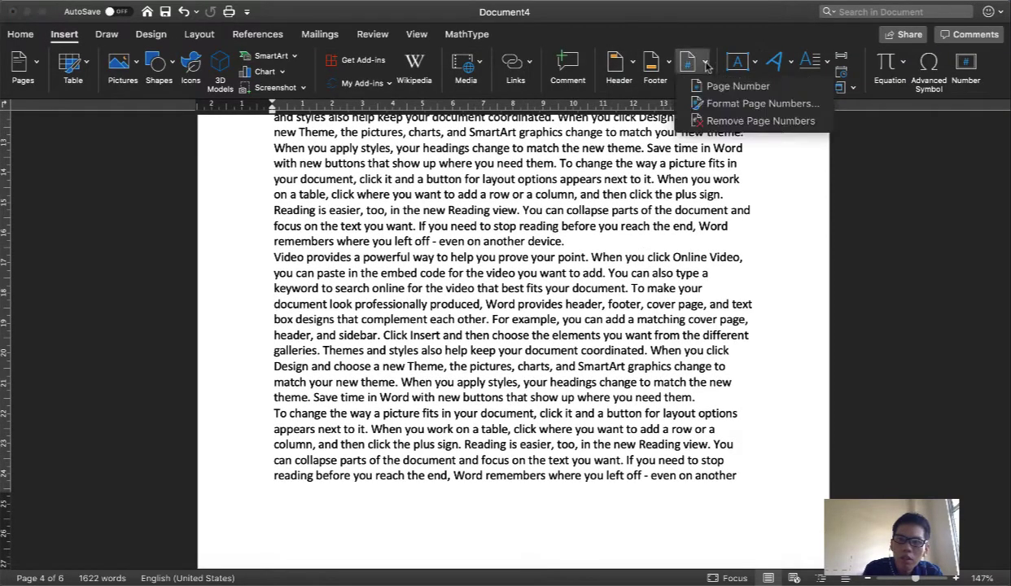
click(725, 104)
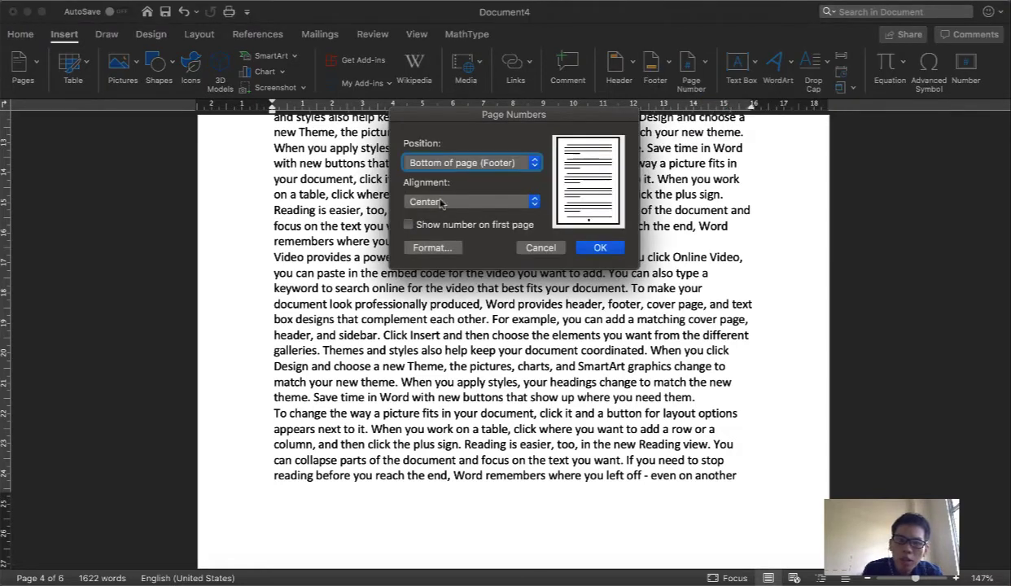
click(452, 253)
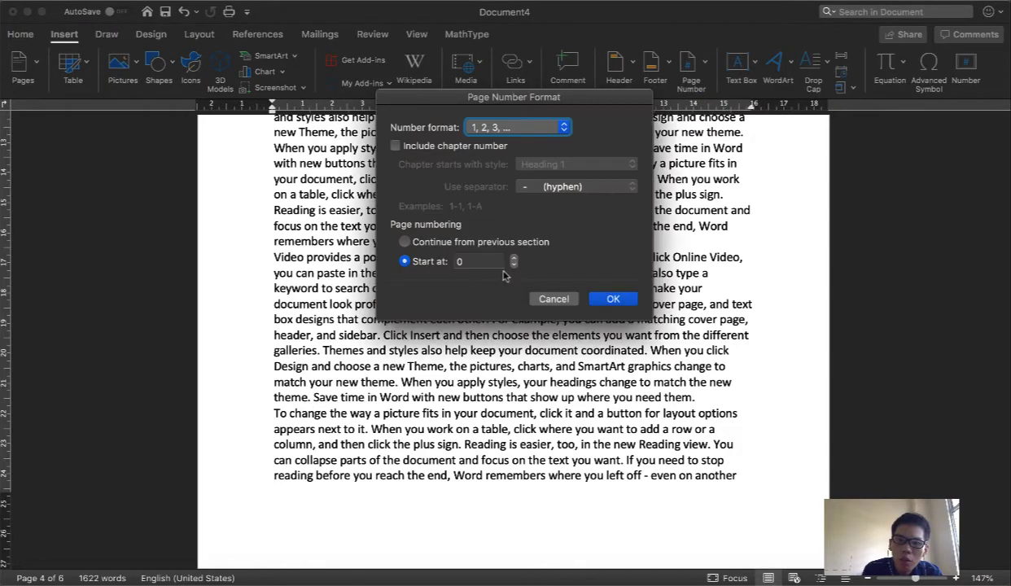
click(478, 261)
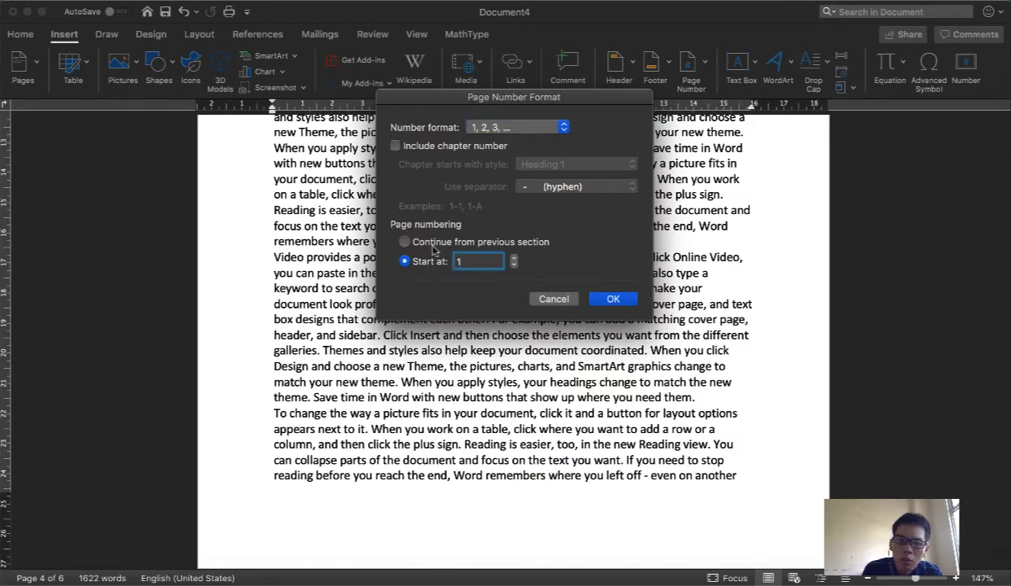
click(565, 128)
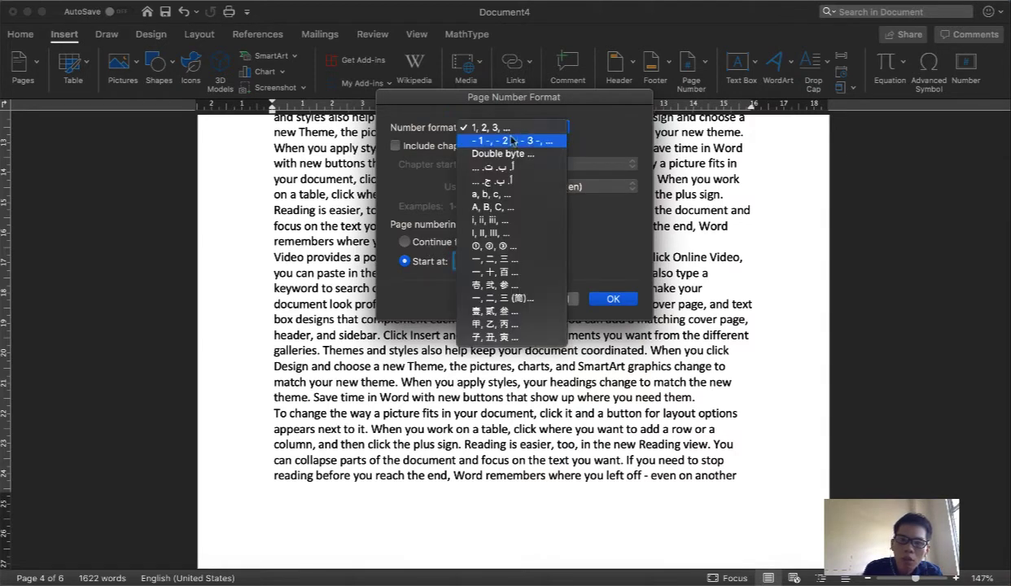
click(562, 129)
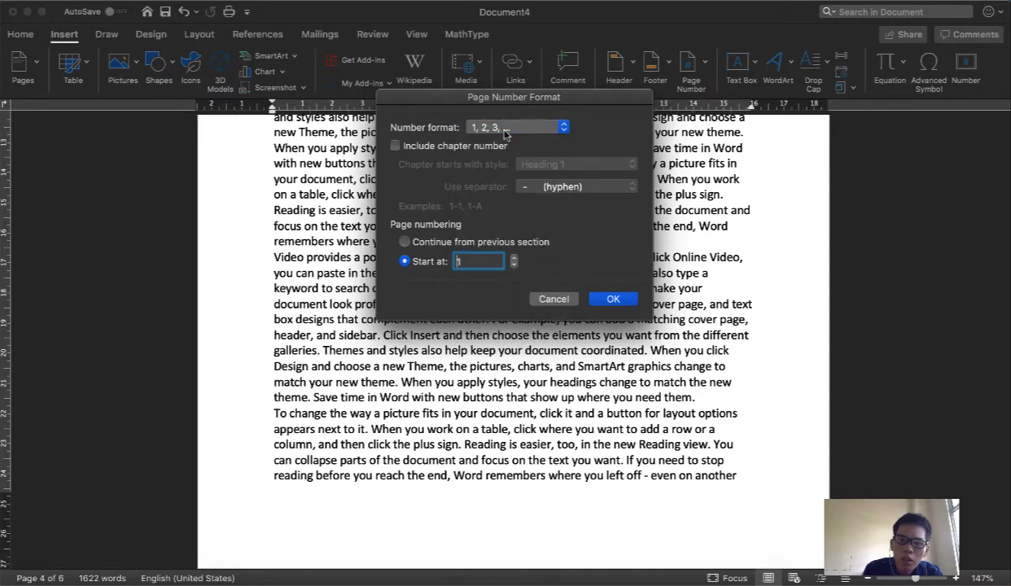
click(603, 296)
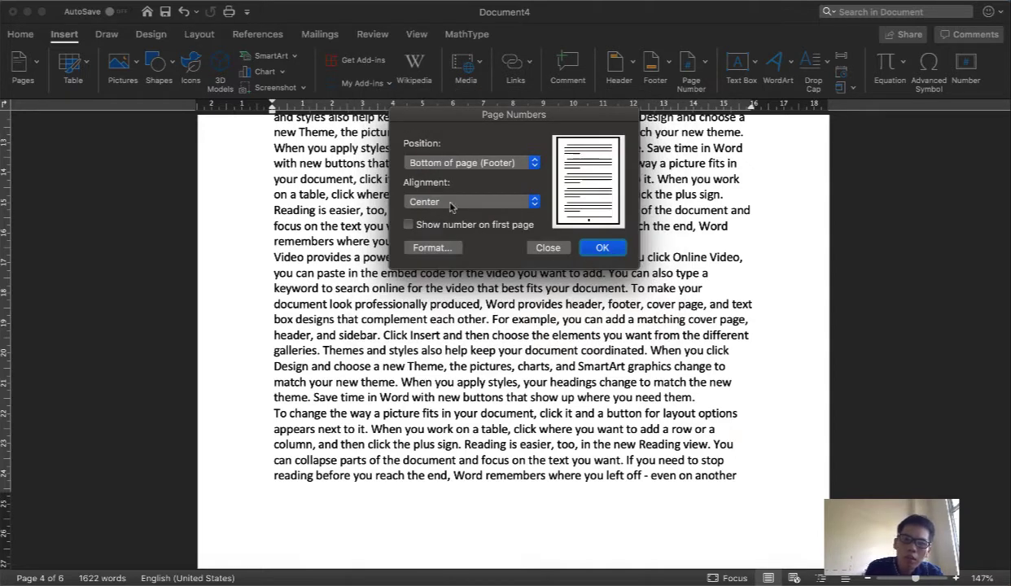
click(592, 248)
Review the bottom of each NASKAH page to verify the section 3 page numbers.
scroll(535, 404, down, 10)
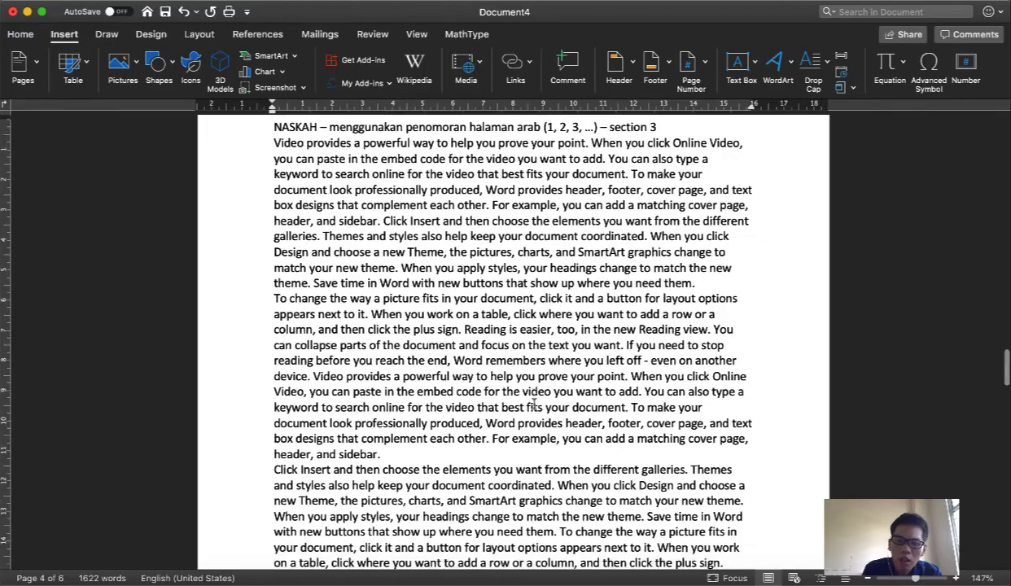
scroll(534, 403, up, 10)
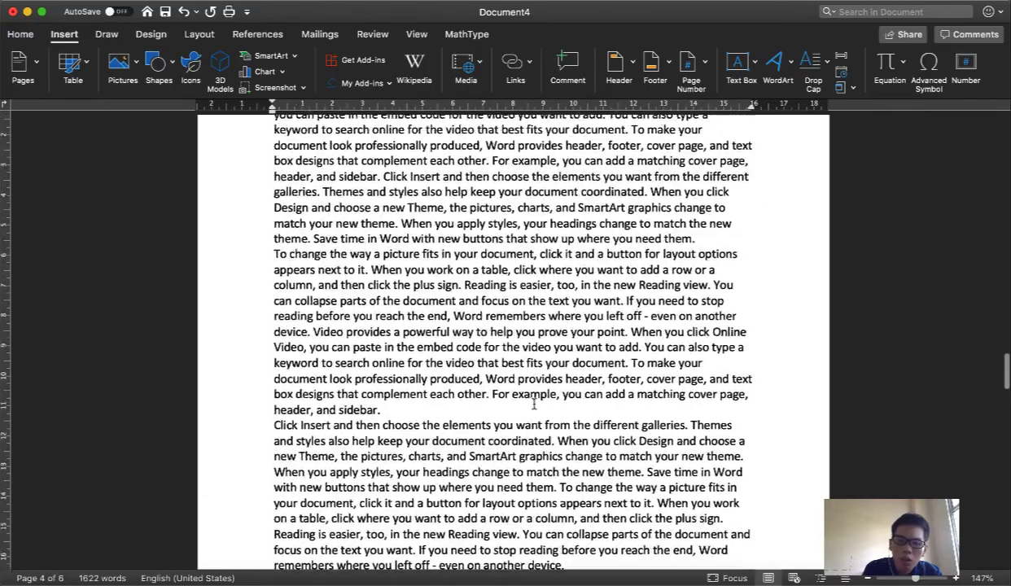
scroll(535, 401, down, 5)
scroll(535, 404, down, 5)
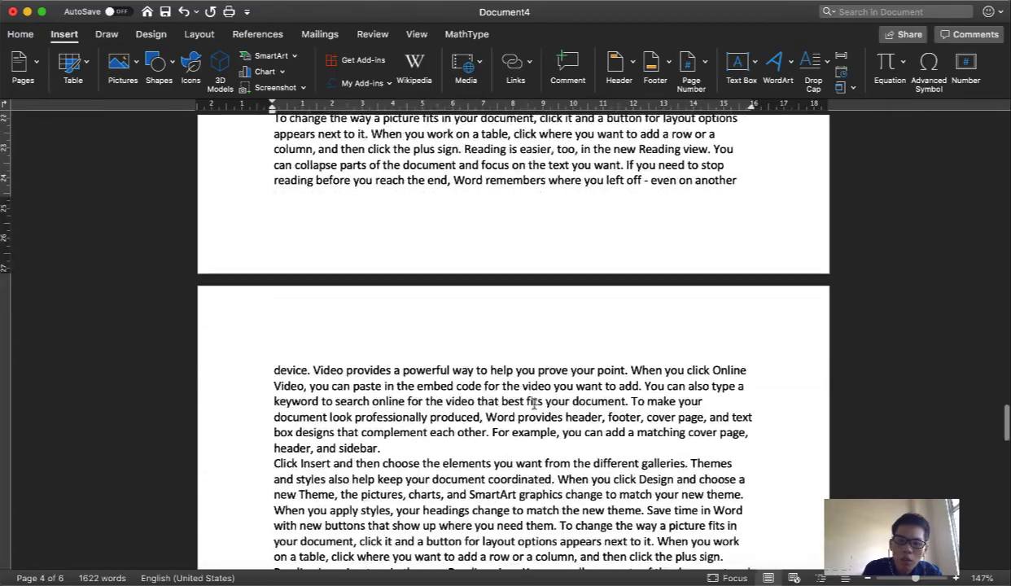
scroll(496, 215, down, 15)
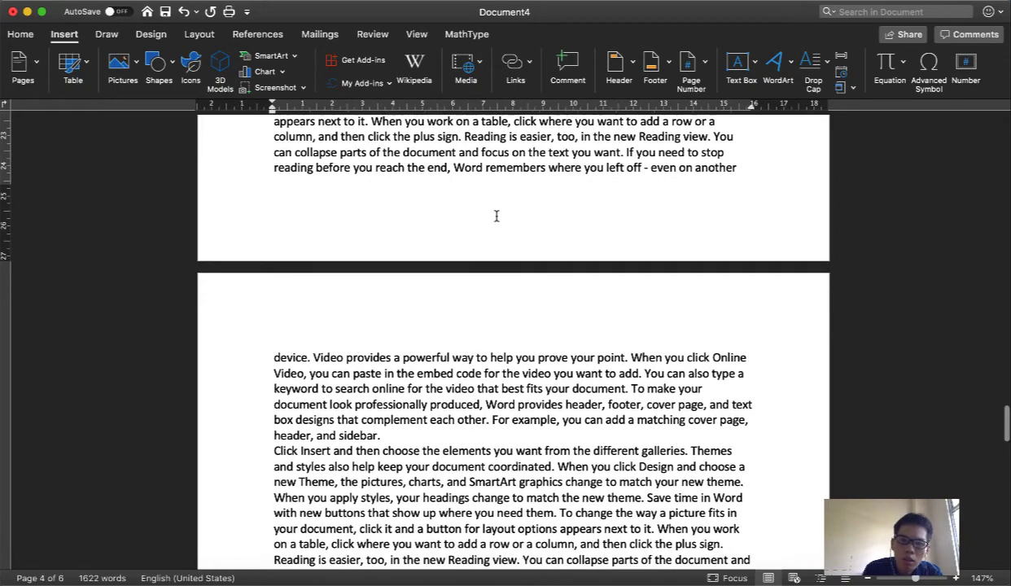
scroll(496, 216, up, 10)
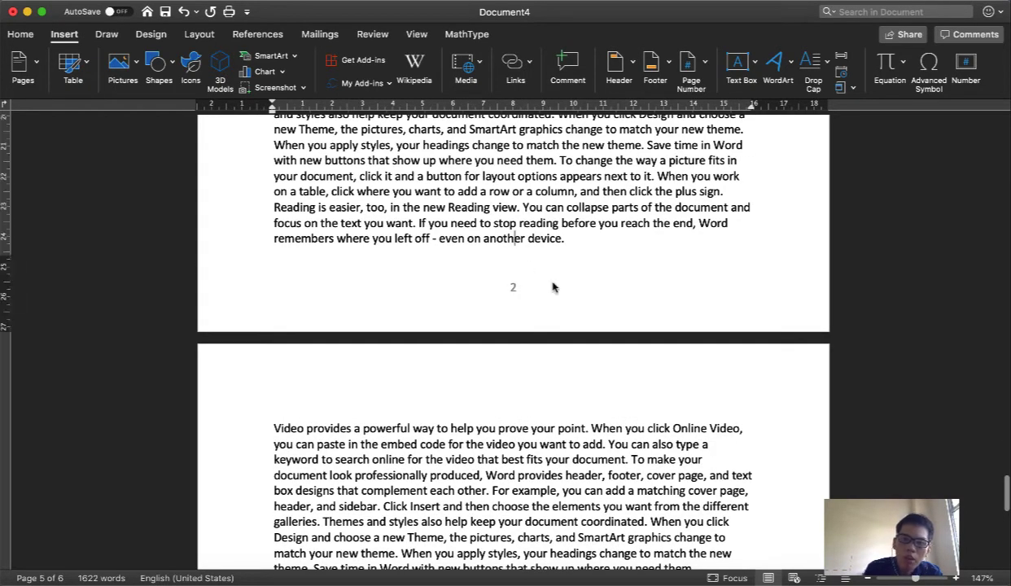
Set the section 3 page numbers to the page footer, centred, with the number shown on the first page.
double_click(511, 253)
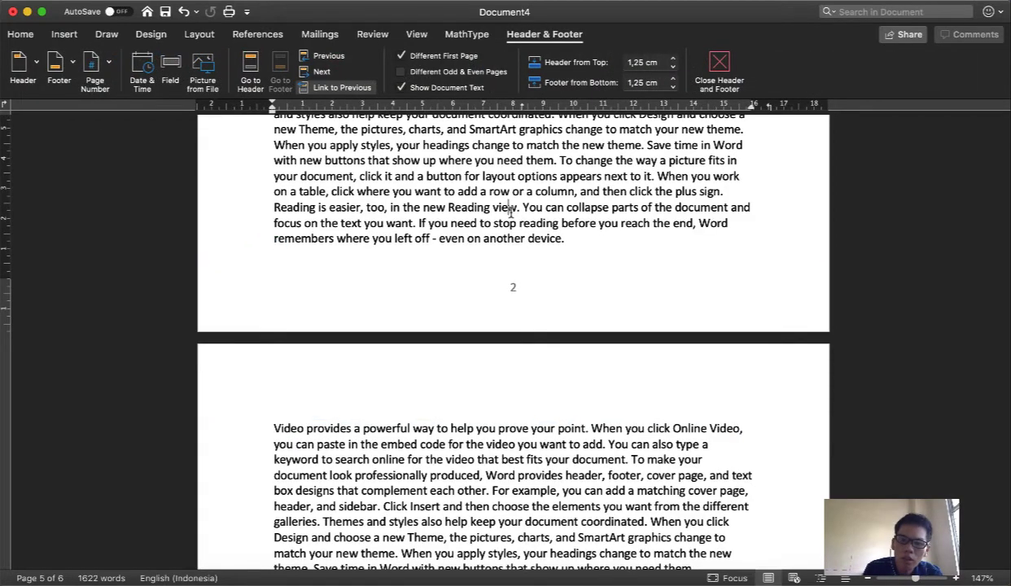
double_click(511, 210)
scroll(516, 237, up, 5)
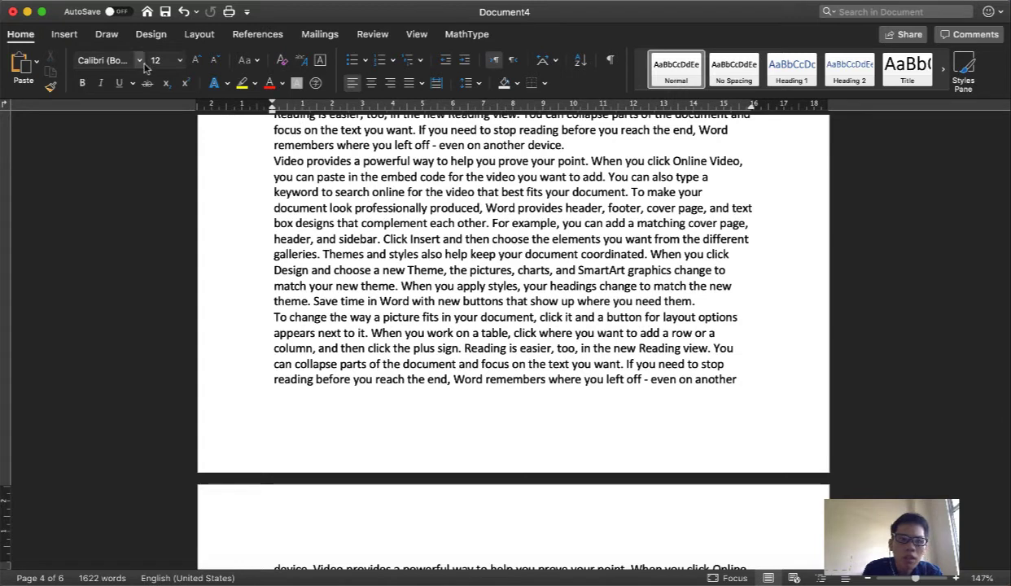
click(65, 37)
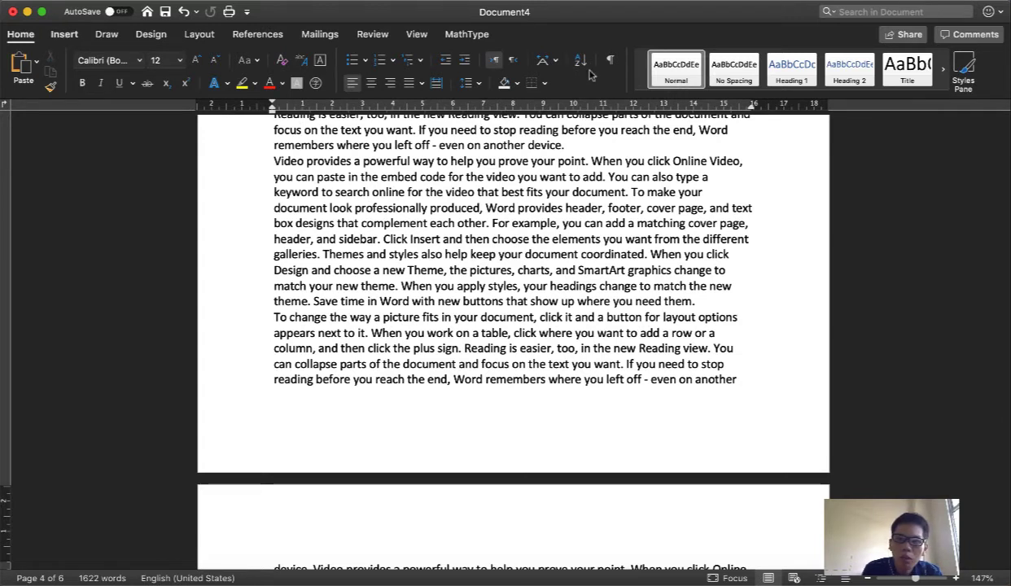
click(706, 64)
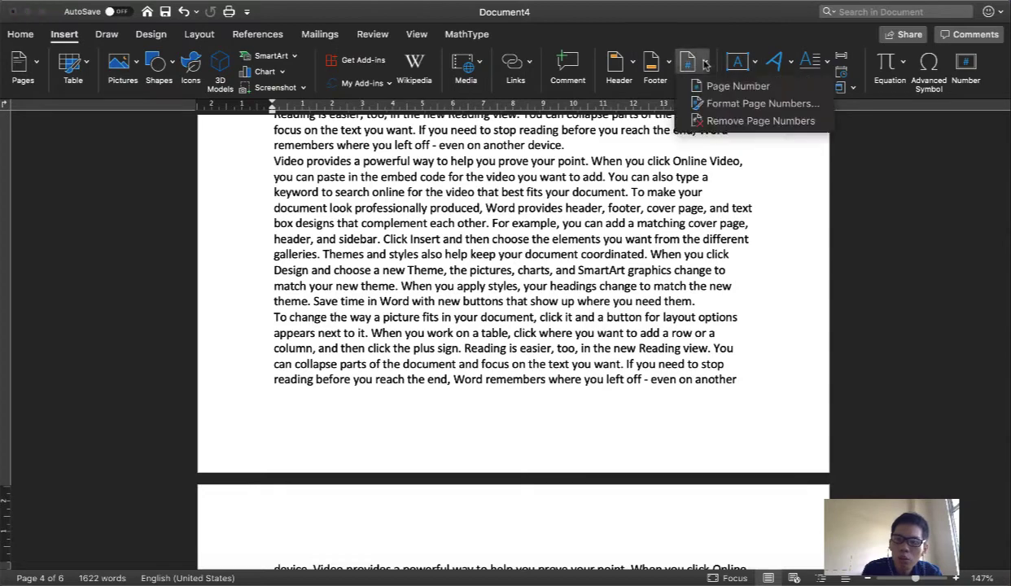
click(736, 104)
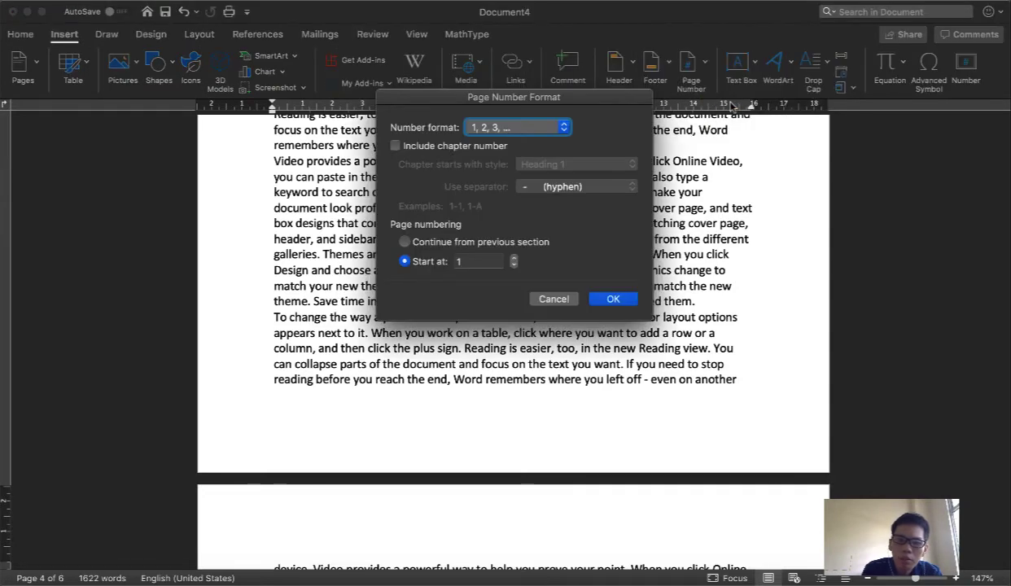
key(Escape)
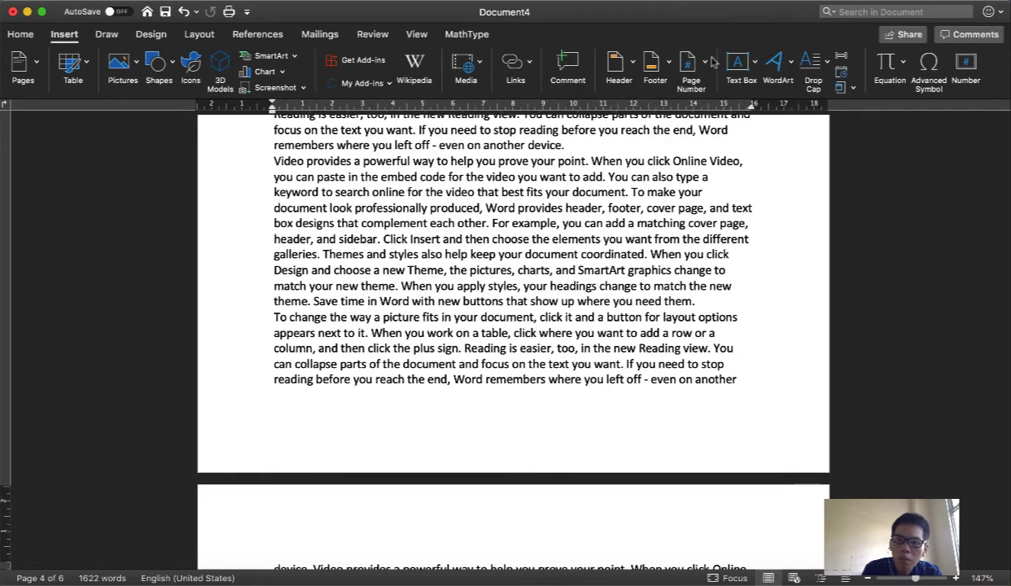
click(700, 63)
click(716, 89)
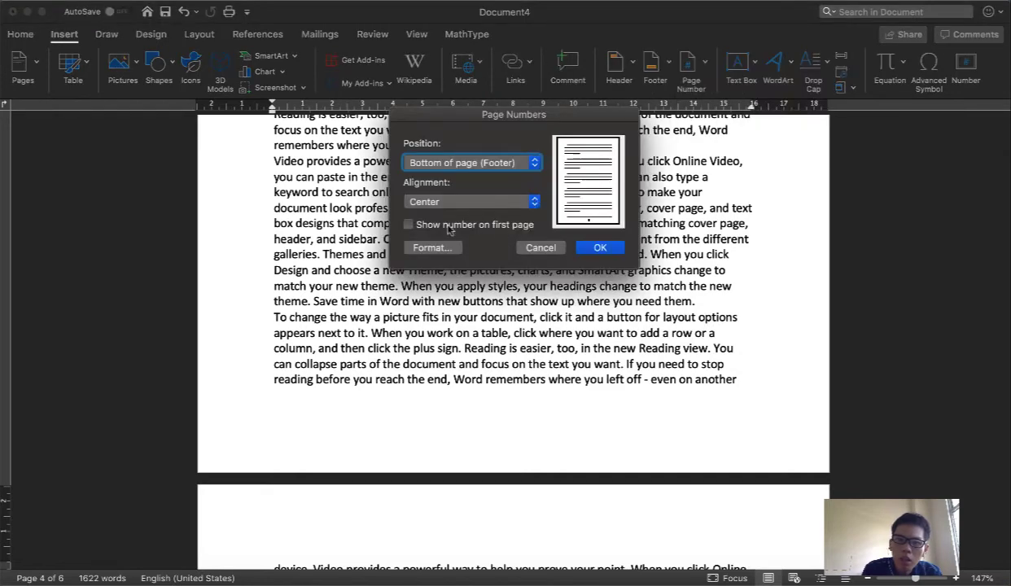
click(601, 249)
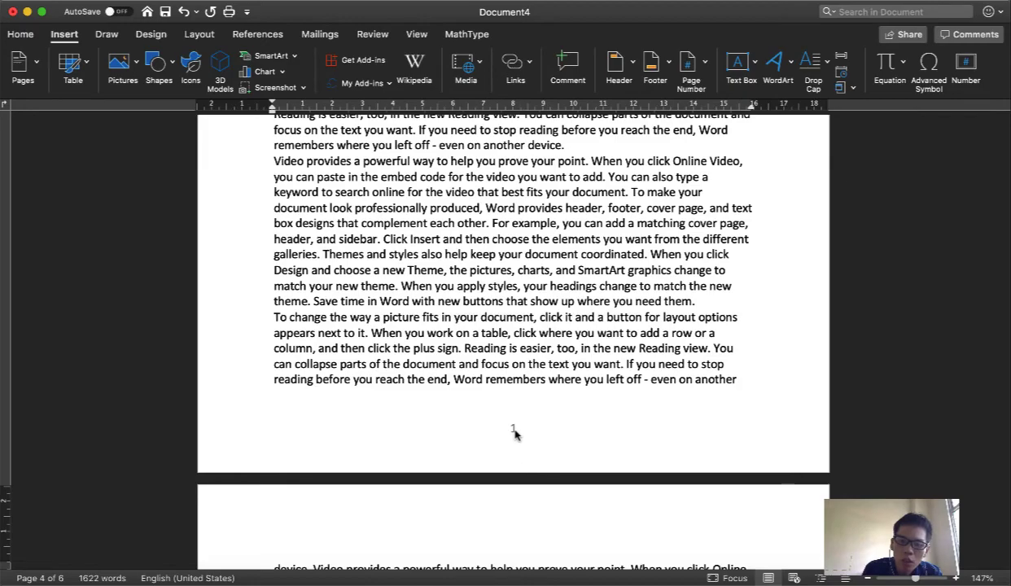
Check the footer page numbers across the NASKAH pages of section 3.
scroll(514, 434, down, 20)
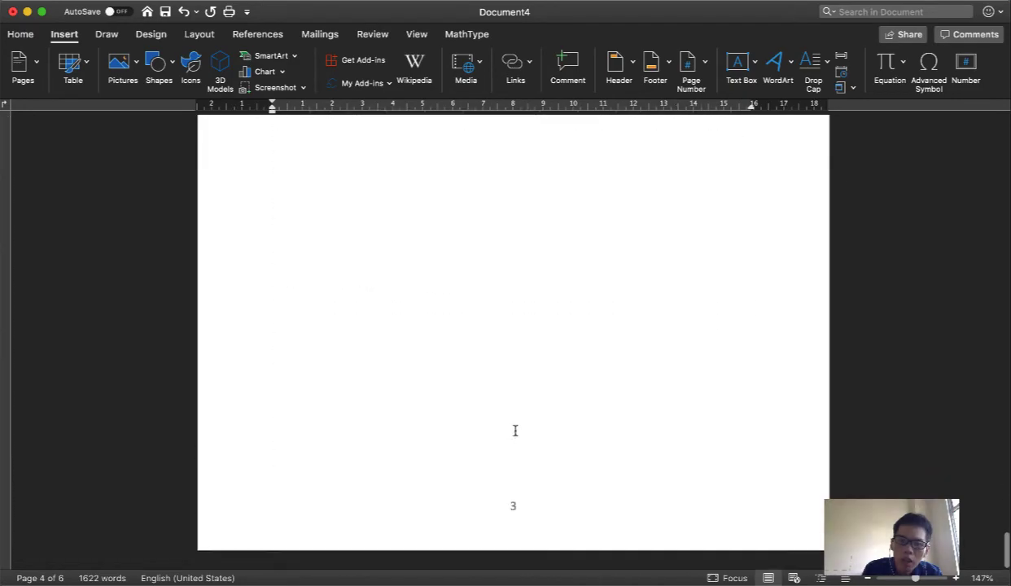
scroll(515, 430, up, 20)
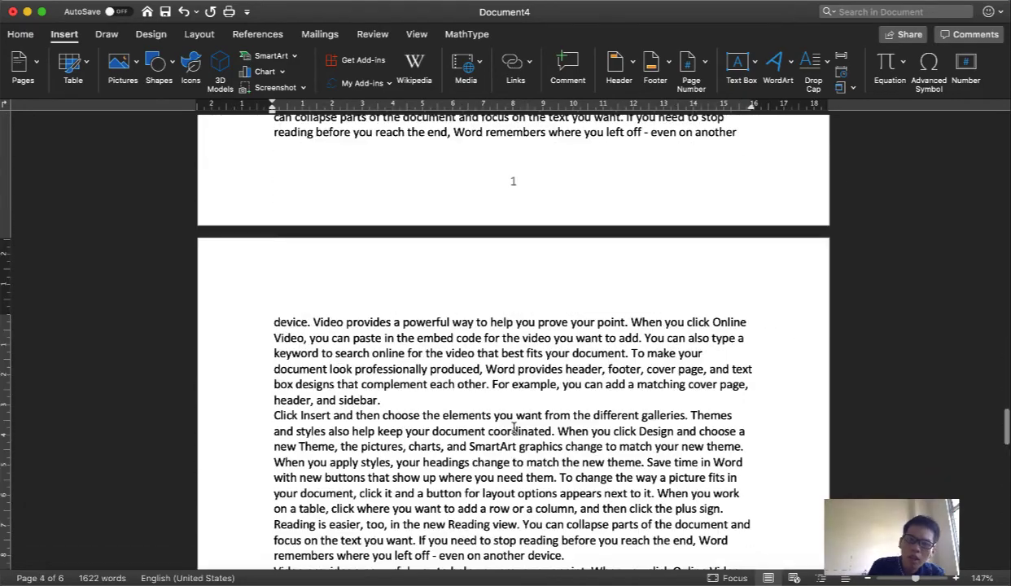
scroll(515, 429, up, 15)
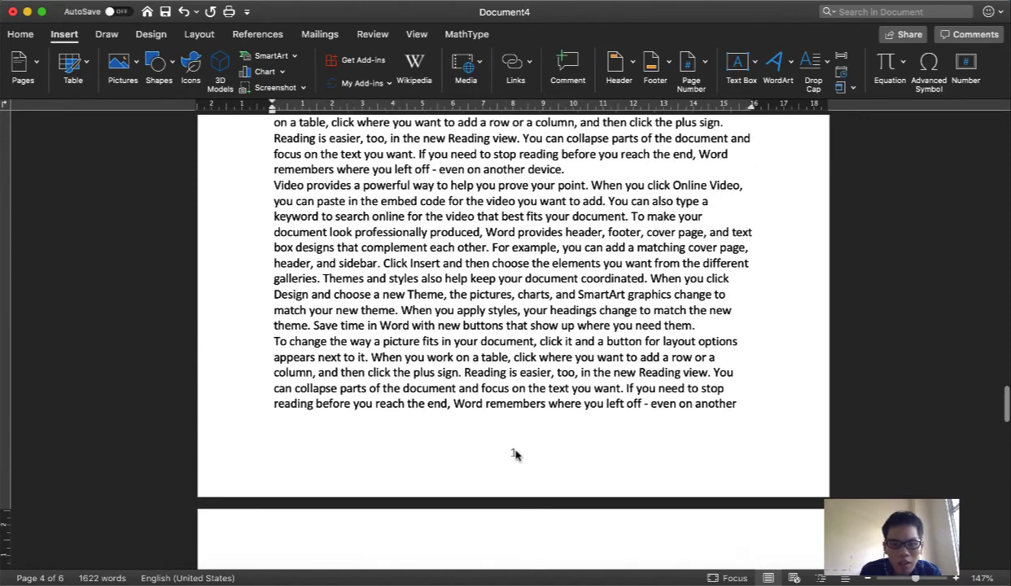
Unlink the section 3 footer from the previous section.
double_click(530, 448)
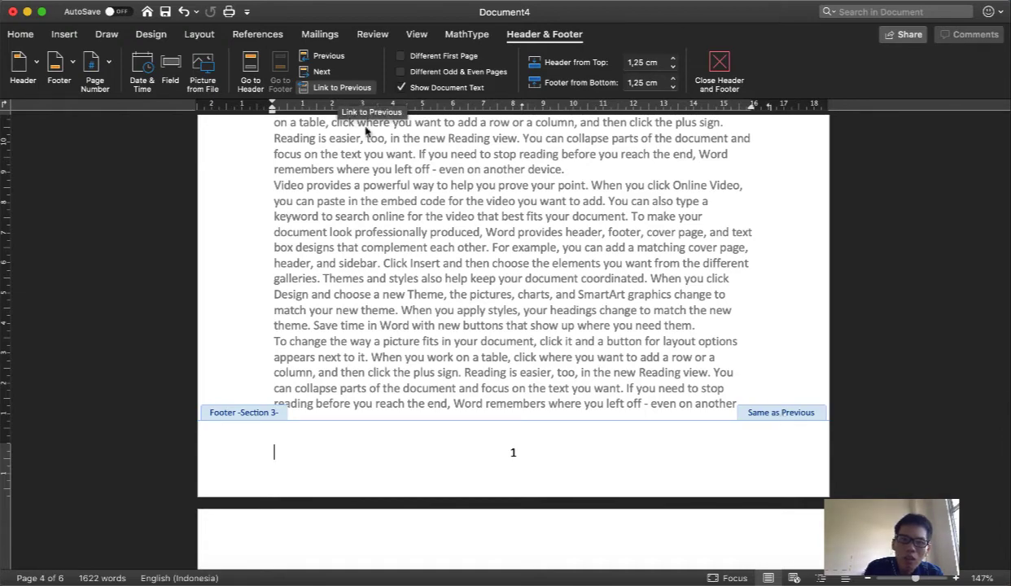
scroll(473, 280, up, 10)
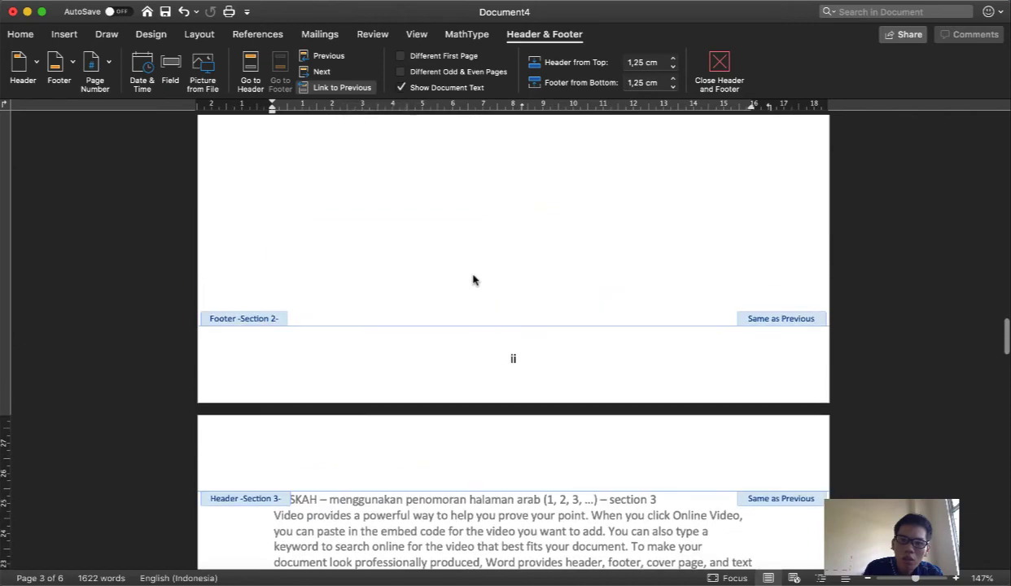
scroll(474, 280, down, 10)
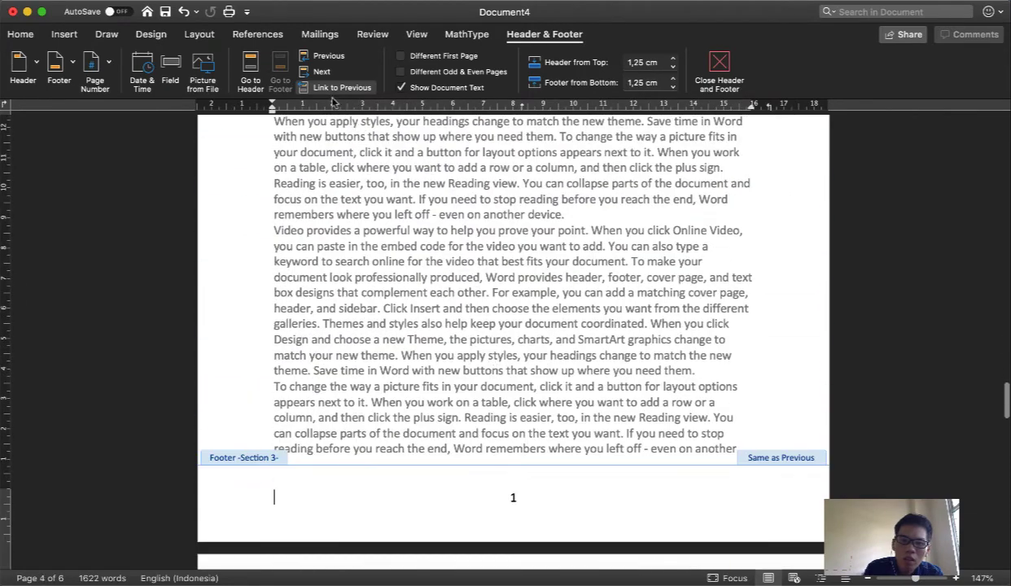
click(331, 92)
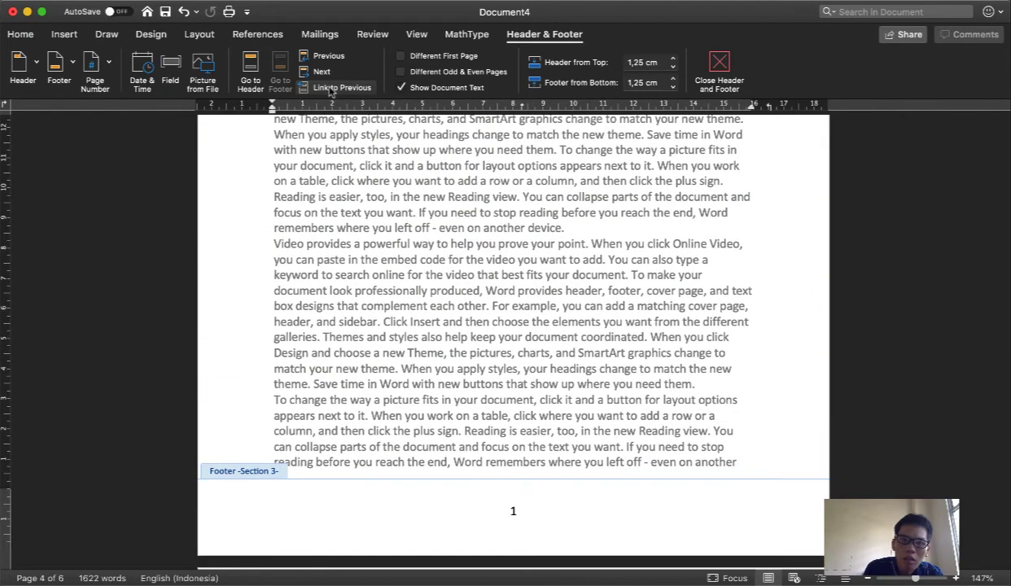
Unlink the section 2 footer from the previous section, declining to delete it and reconnect it to section 1.
scroll(525, 346, down, 5)
scroll(525, 346, up, 9)
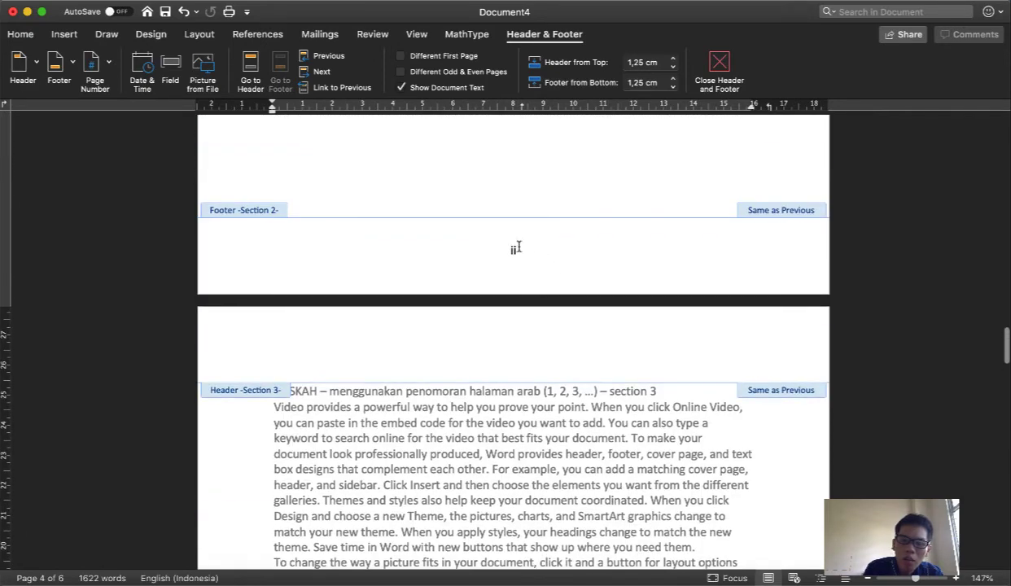
click(513, 249)
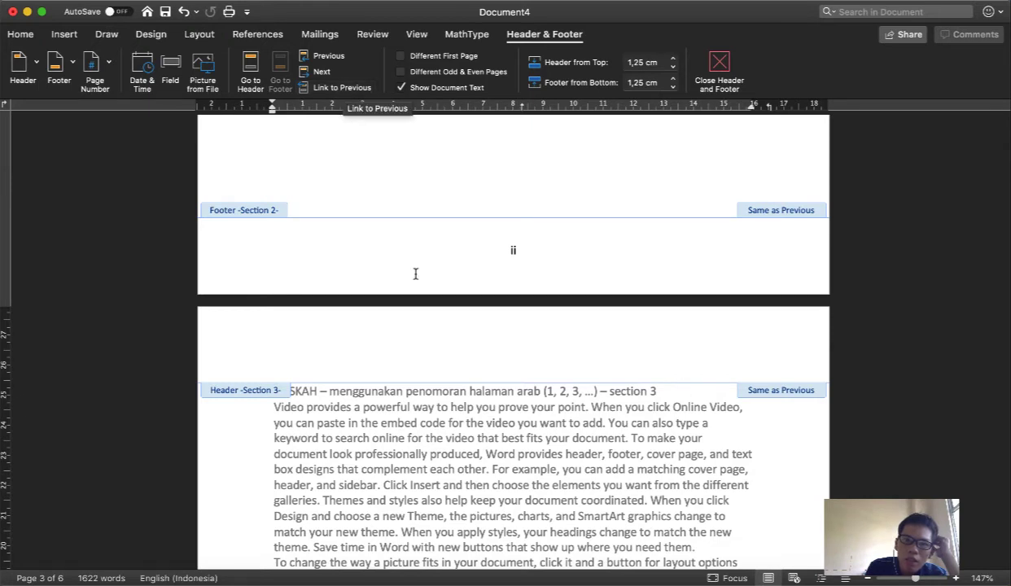
click(334, 88)
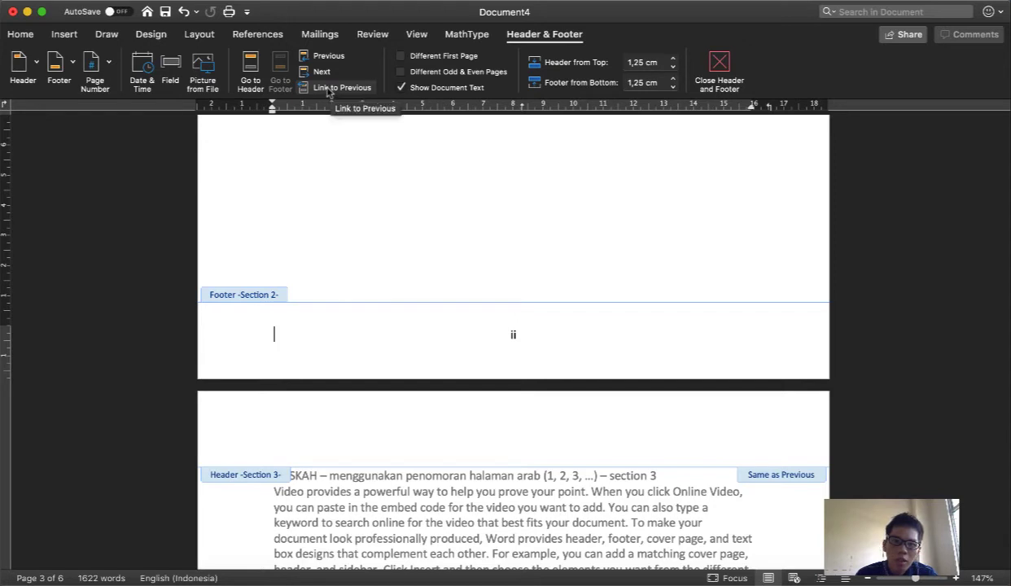
click(329, 89)
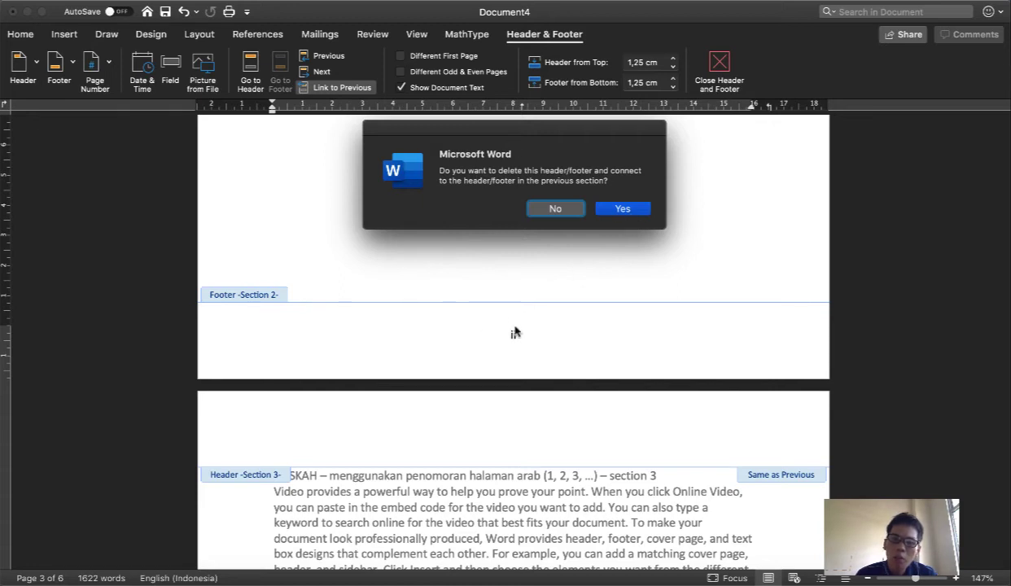
click(555, 208)
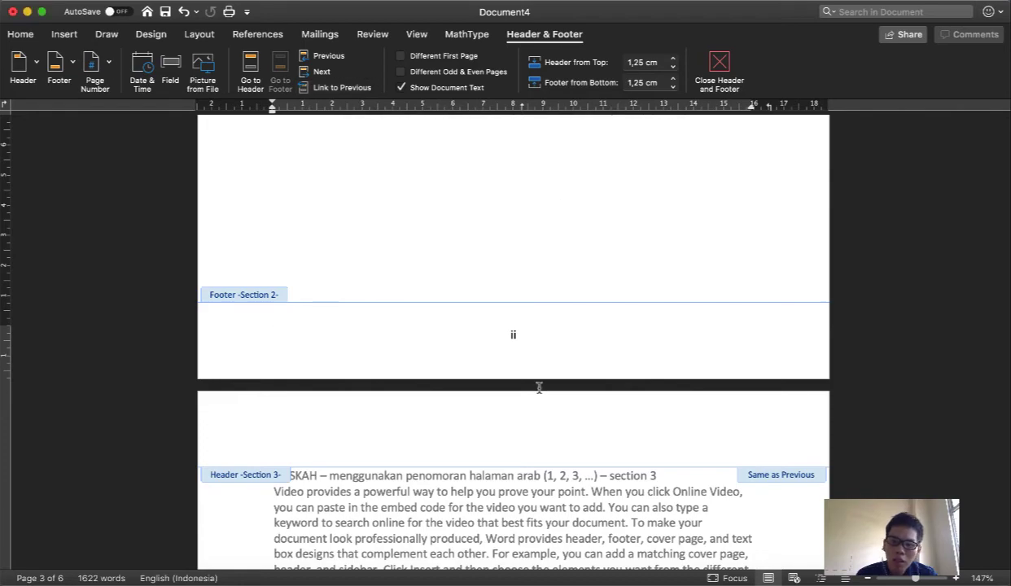
Inspect the page number in the section 3 footer and return to the body text.
scroll(538, 390, down, 5)
scroll(538, 391, down, 5)
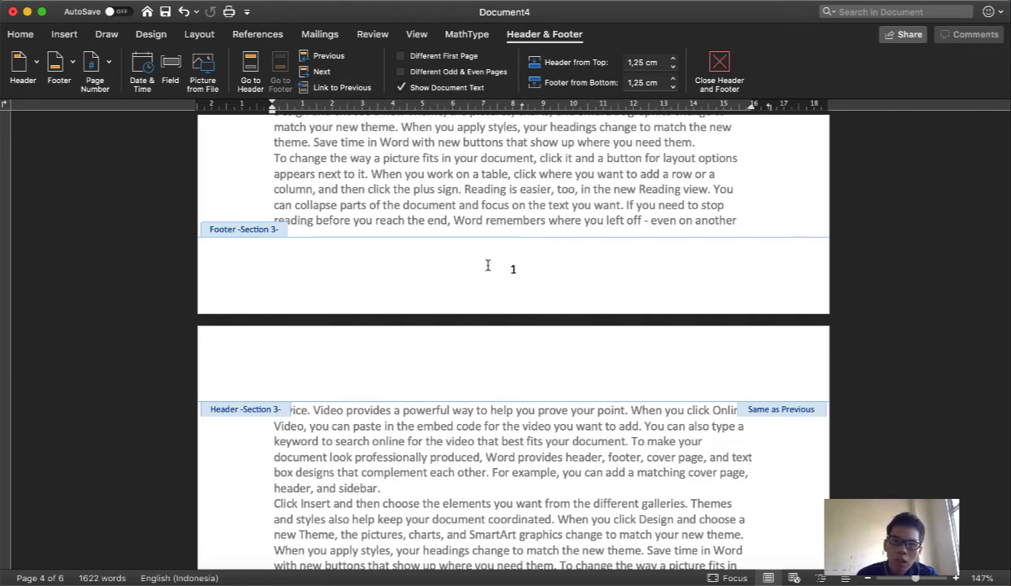
click(514, 269)
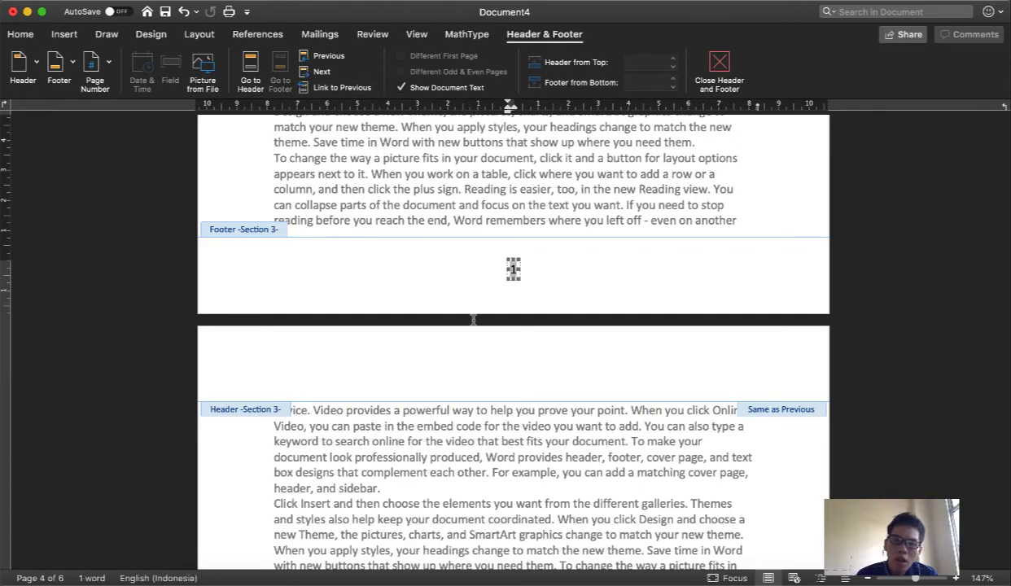
scroll(465, 318, down, 10)
scroll(473, 325, down, 15)
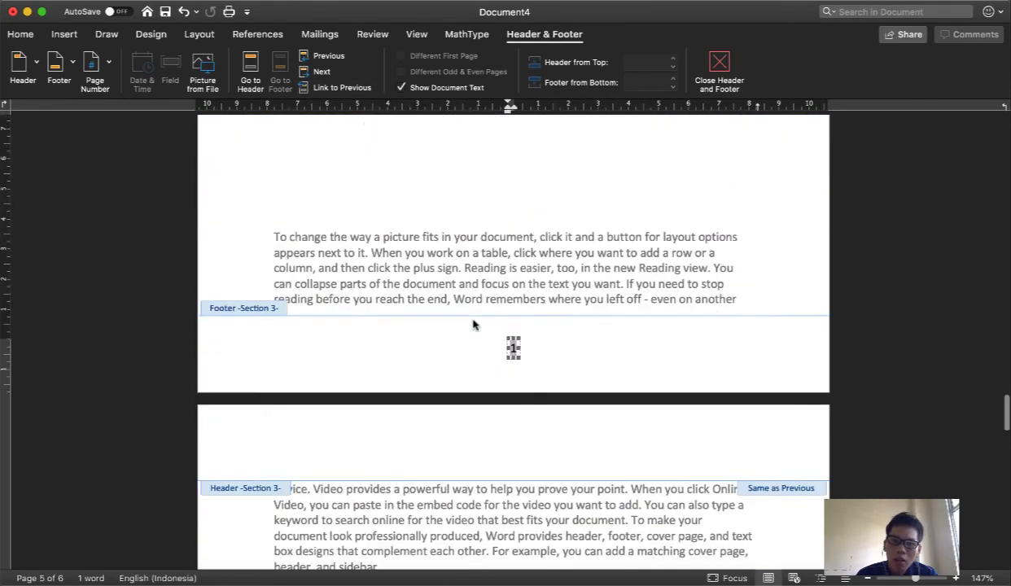
scroll(473, 325, down, 5)
scroll(474, 325, up, 1)
click(473, 319)
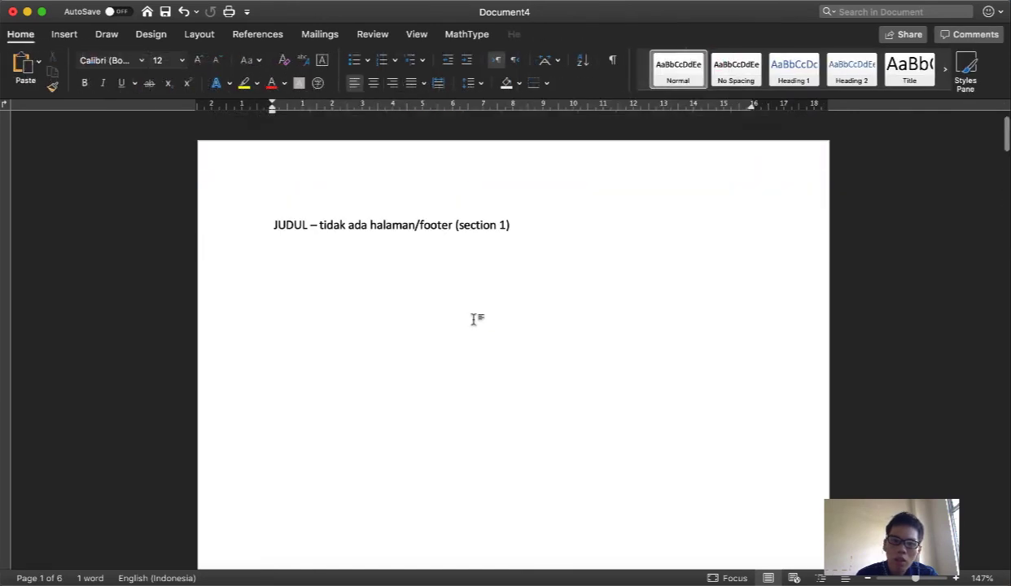
Look up the available section break types from the KATA PENGANTAR page without inserting one.
scroll(477, 318, down, 3)
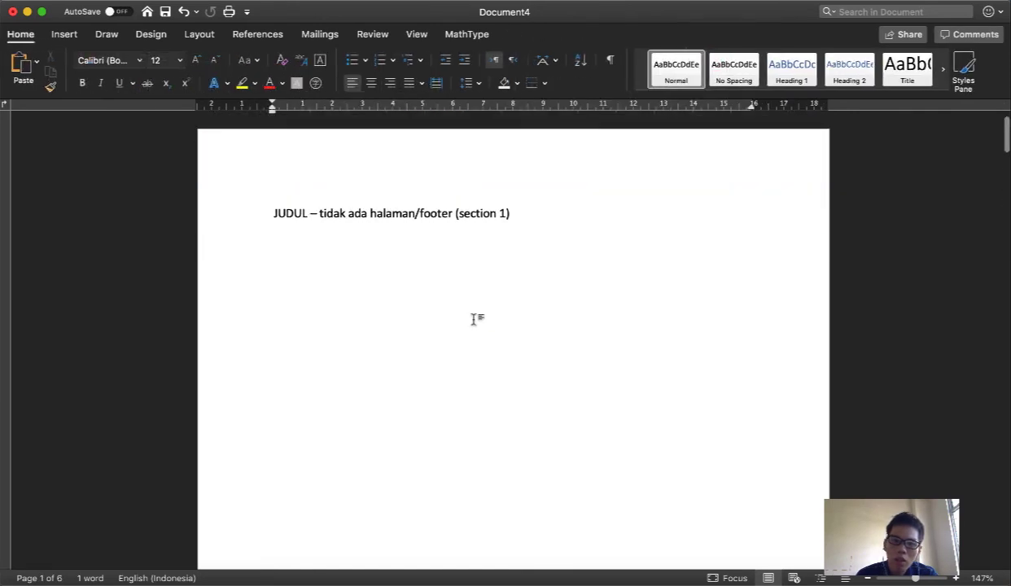
scroll(473, 319, down, 5)
click(474, 318)
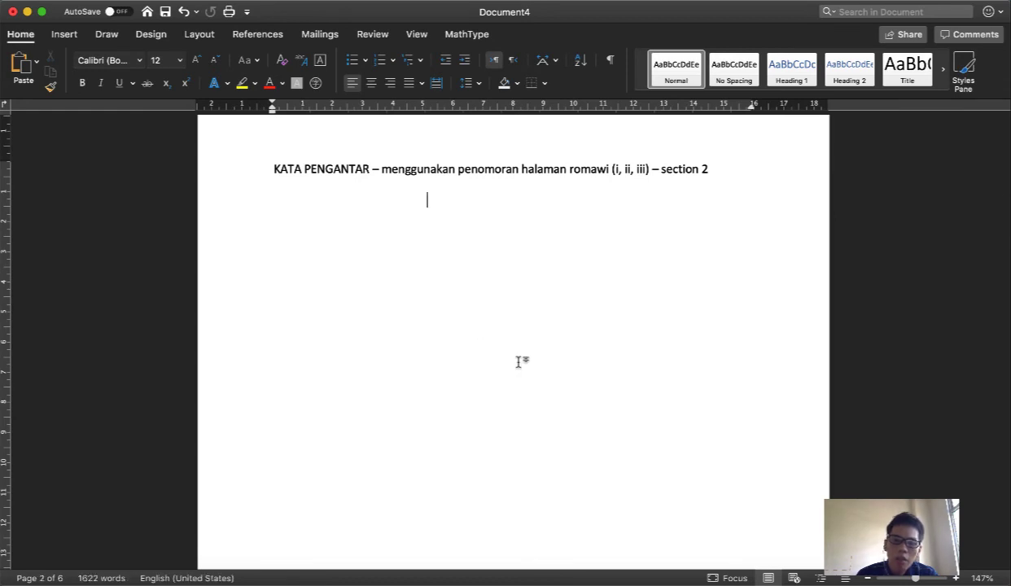
scroll(519, 362, down, 1)
scroll(519, 362, up, 1)
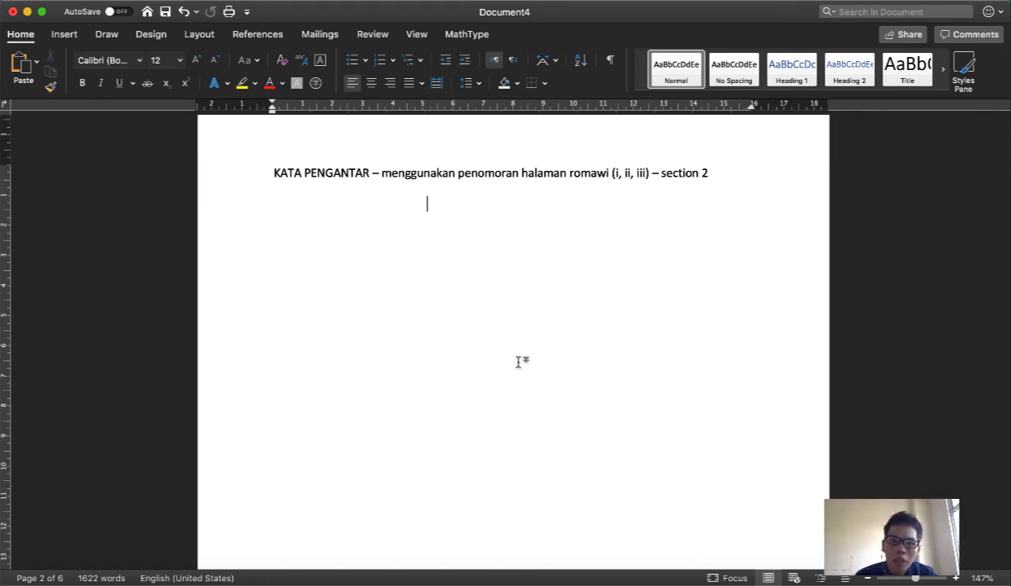
click(173, 3)
mouse_move(247, 232)
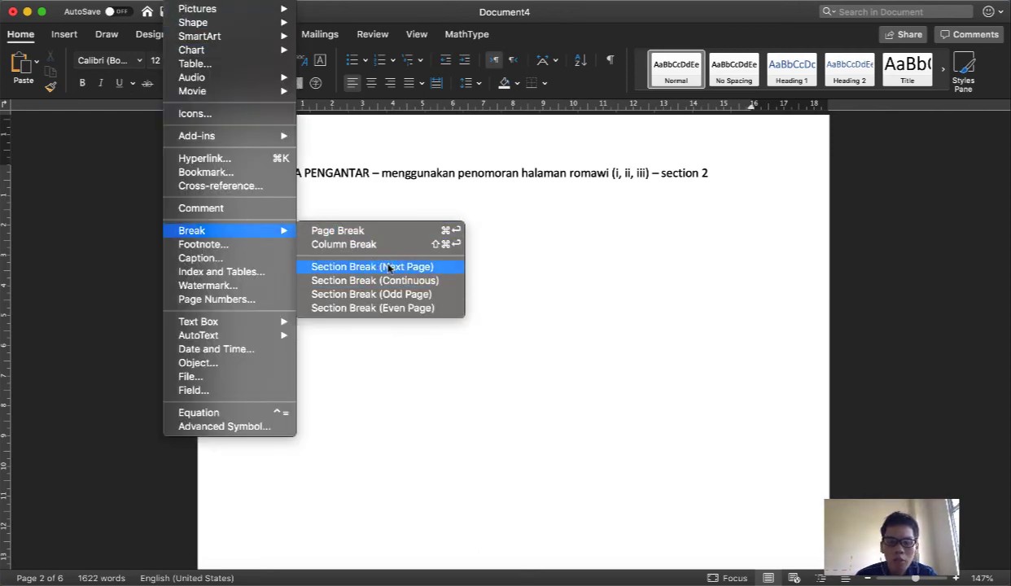
click(505, 270)
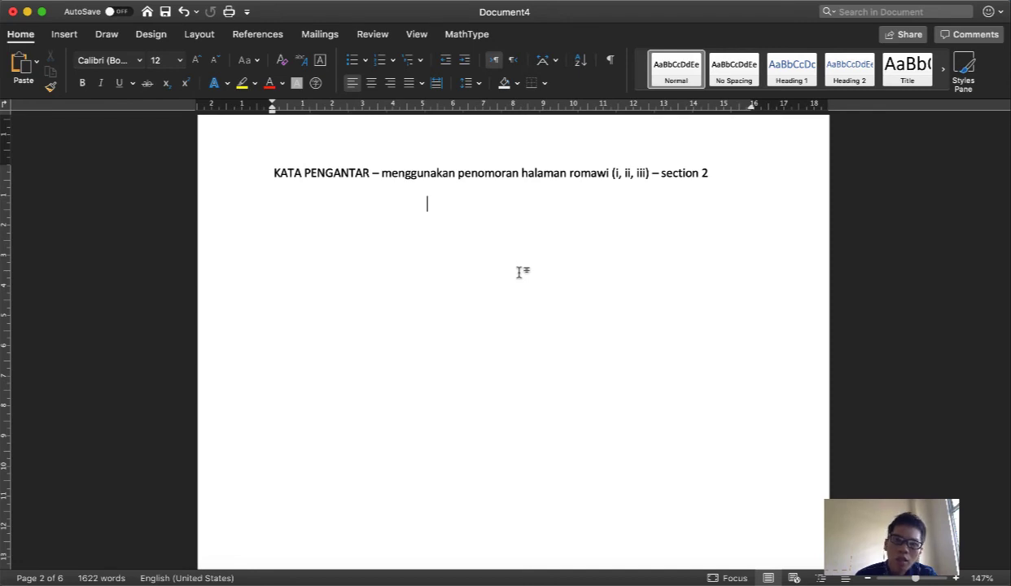
Inspect the section 2 footer's Link to Previous setting below KATA PENGANTAR, and return to the body text.
scroll(526, 321, down, 10)
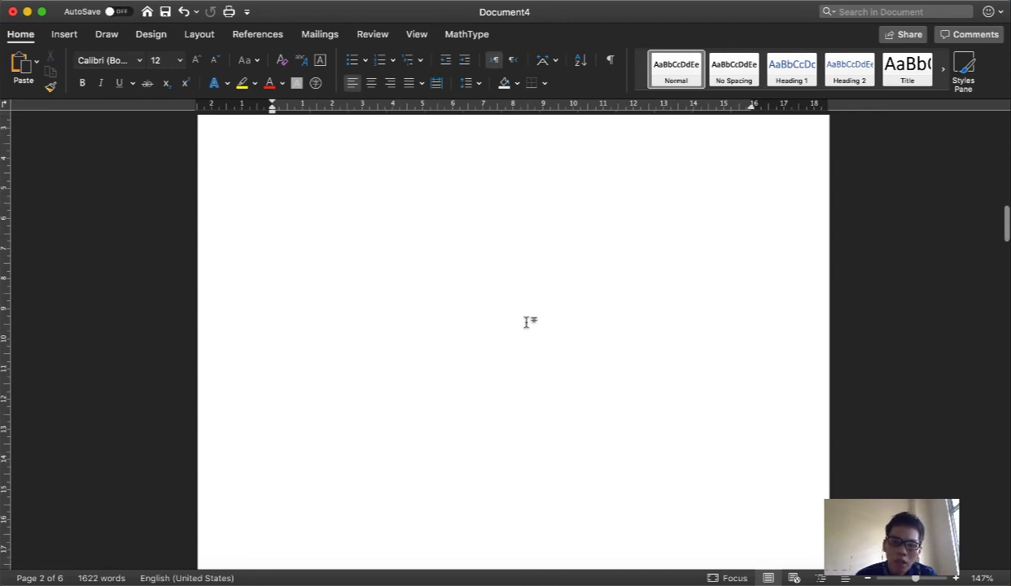
scroll(526, 320, down, 5)
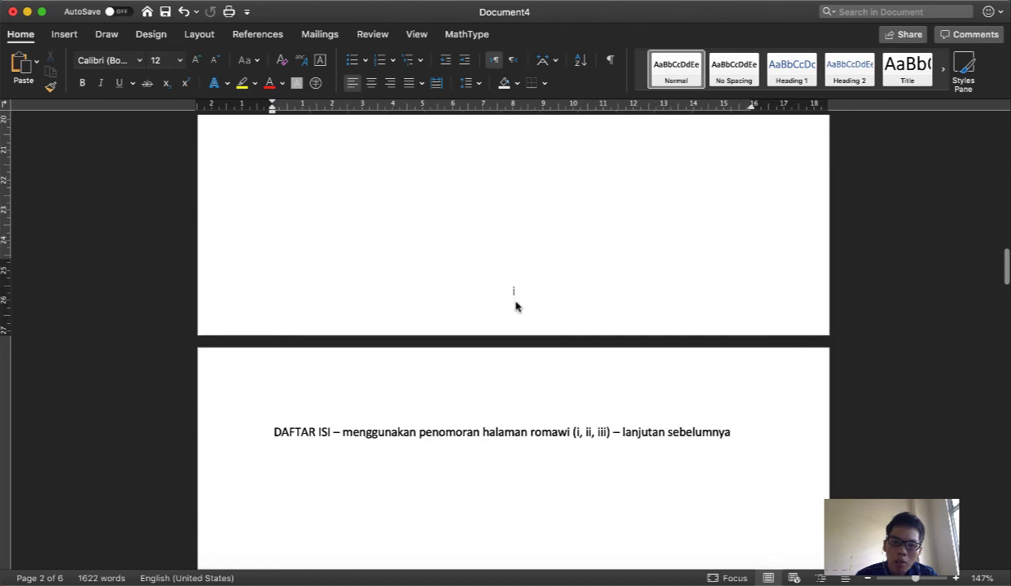
double_click(513, 295)
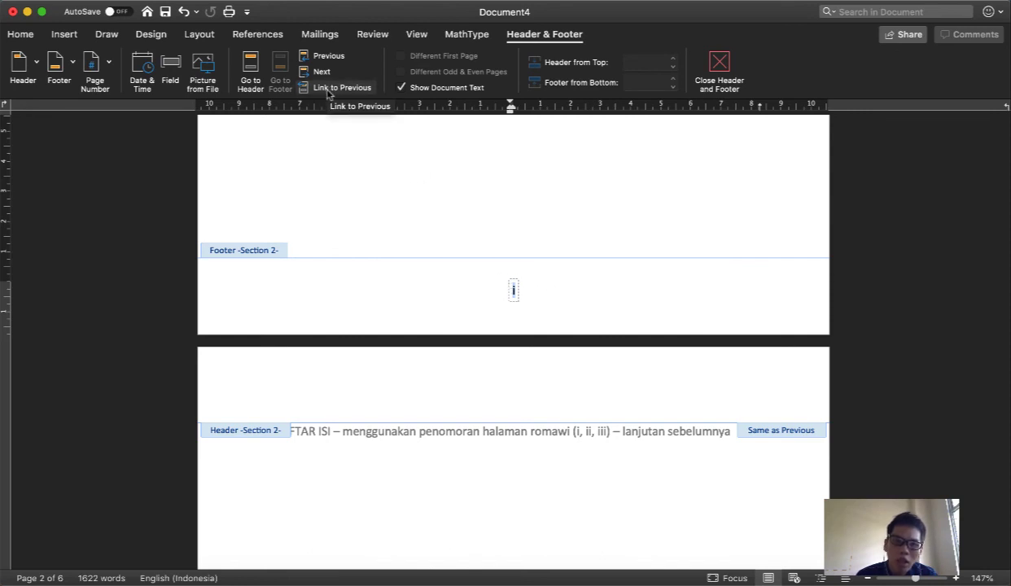
double_click(434, 163)
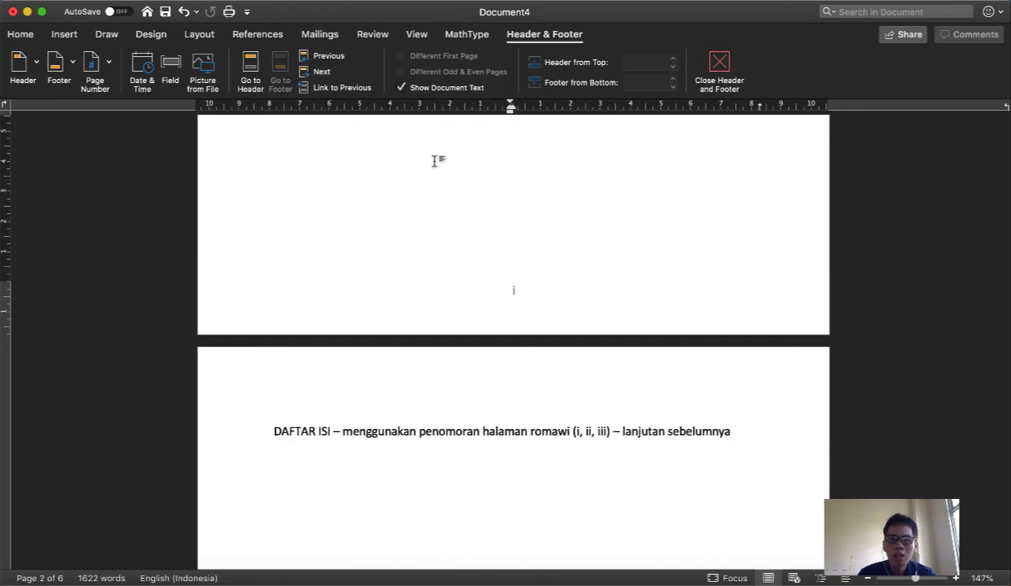